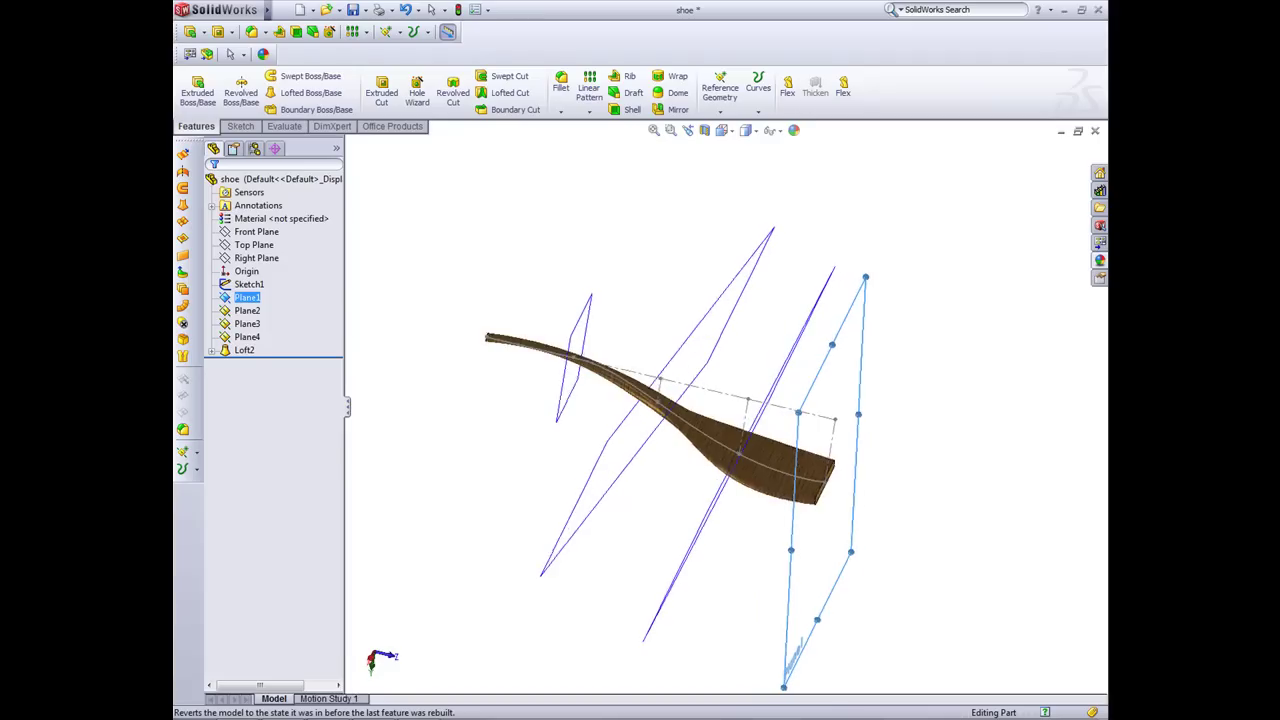
Step: Examine the finished lofted shoe part with its guide sketch and four reference planes from several angles
{"action": "scroll", "coordinate": [717, 472], "scroll_direction": "down", "scroll_amount": 3}
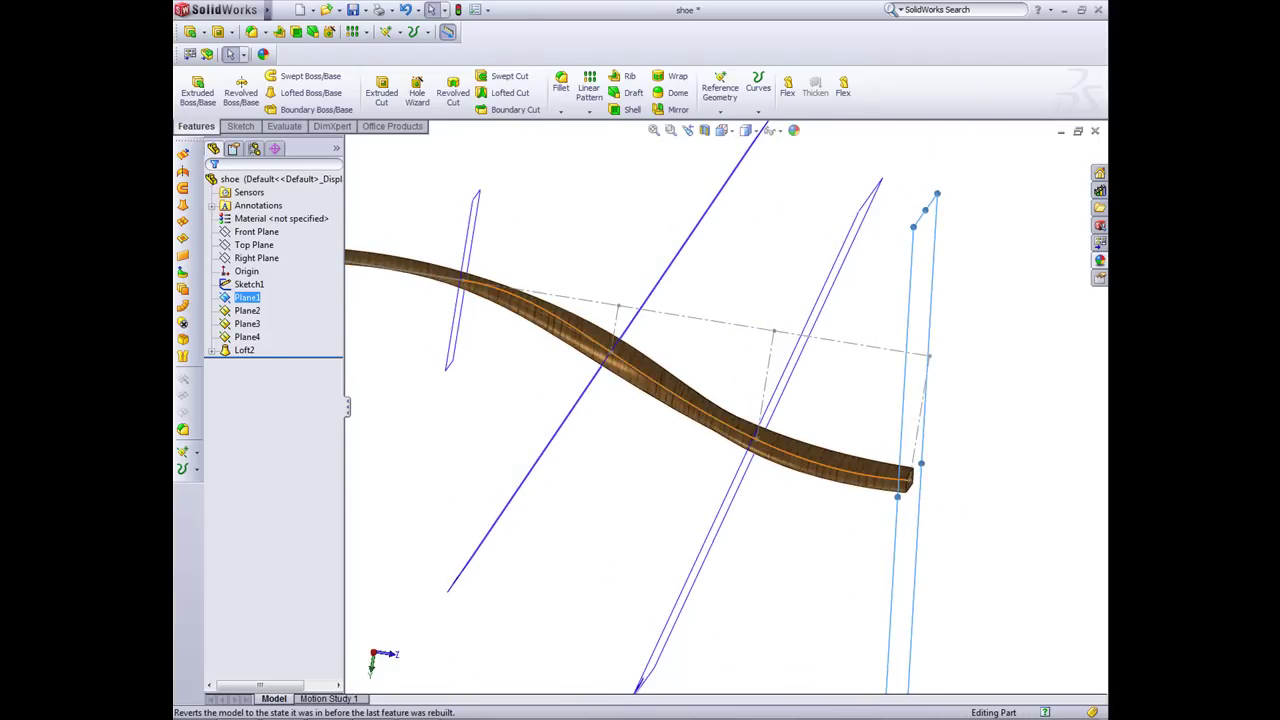
{"action": "scroll", "coordinate": [723, 408], "scroll_direction": "up", "scroll_amount": 4}
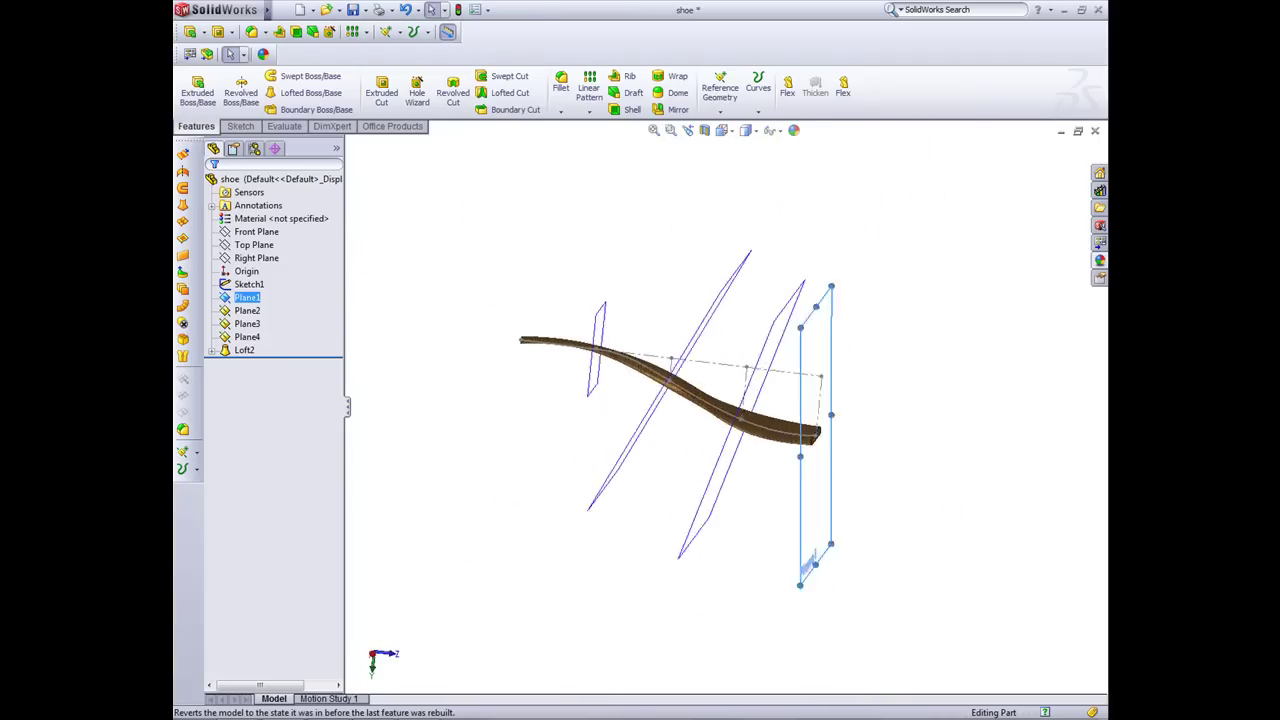
{"action": "scroll", "coordinate": [776, 384], "scroll_direction": "down", "scroll_amount": 1}
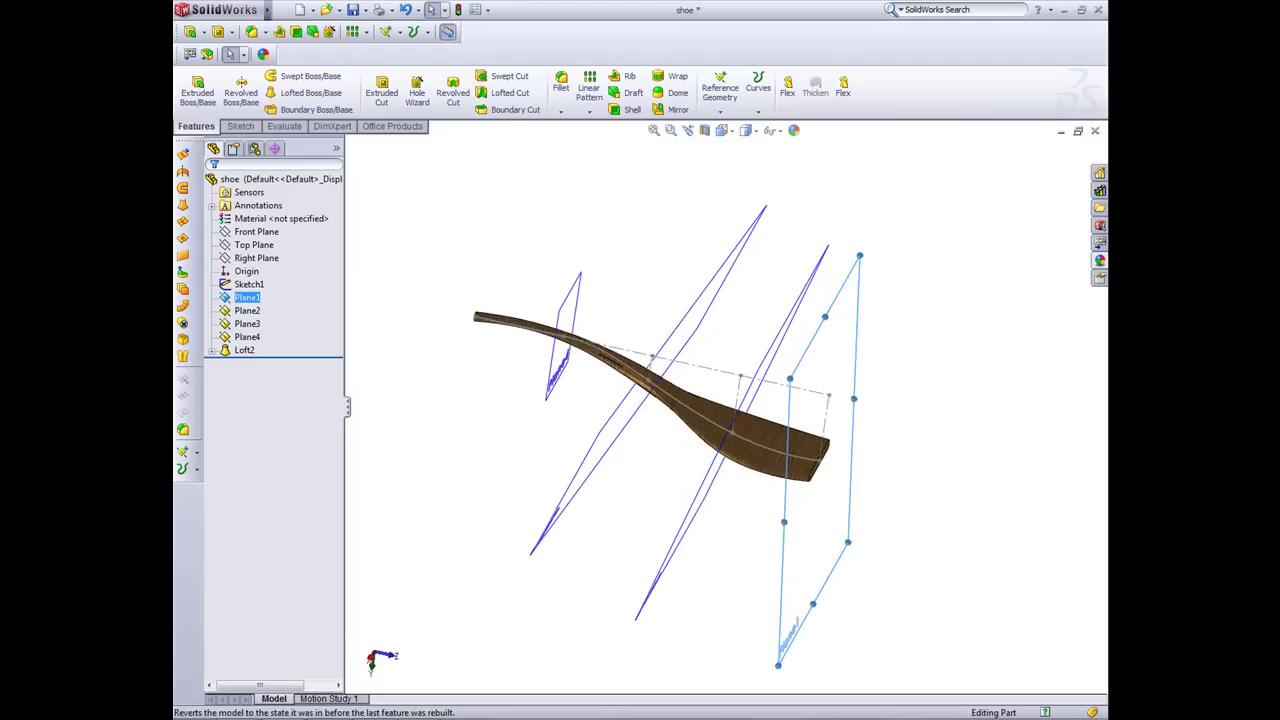
{"action": "middle_click_drag", "start_coordinate": [776, 402], "coordinate": [776, 362]}
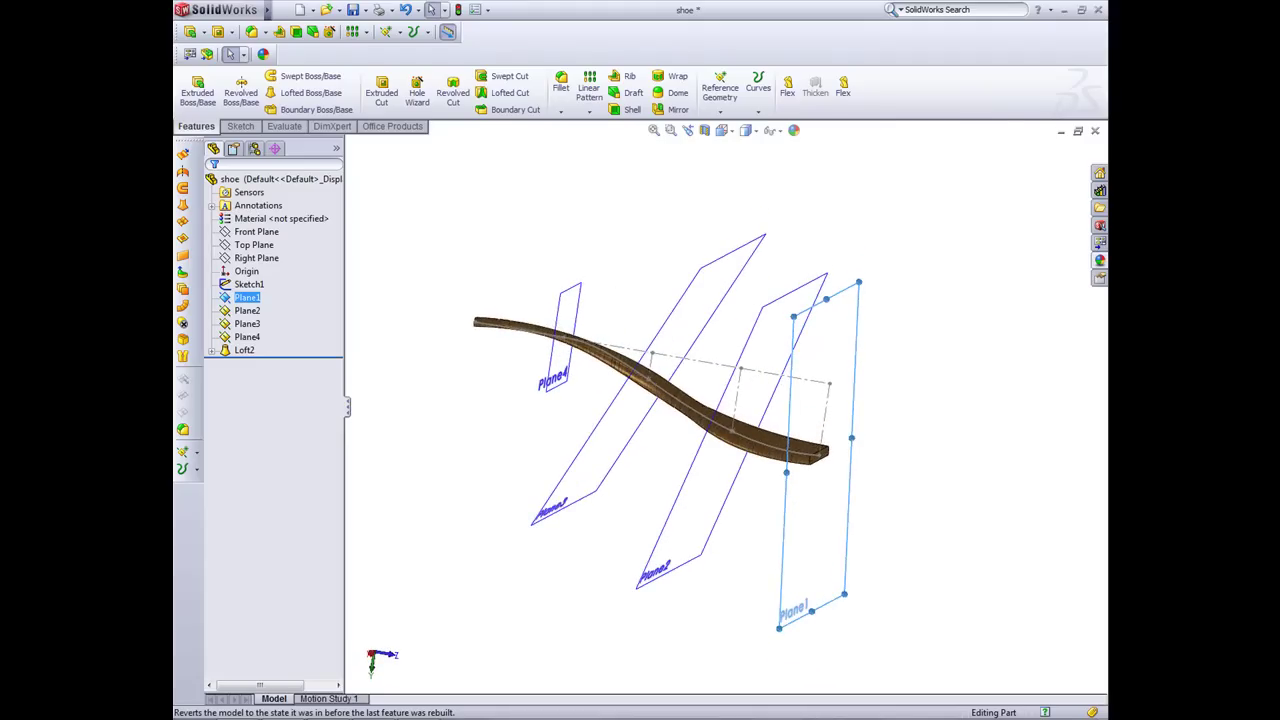
{"action": "middle_click_drag", "start_coordinate": [690, 352], "coordinate": [622, 392]}
{"action": "key", "text": "Right"}
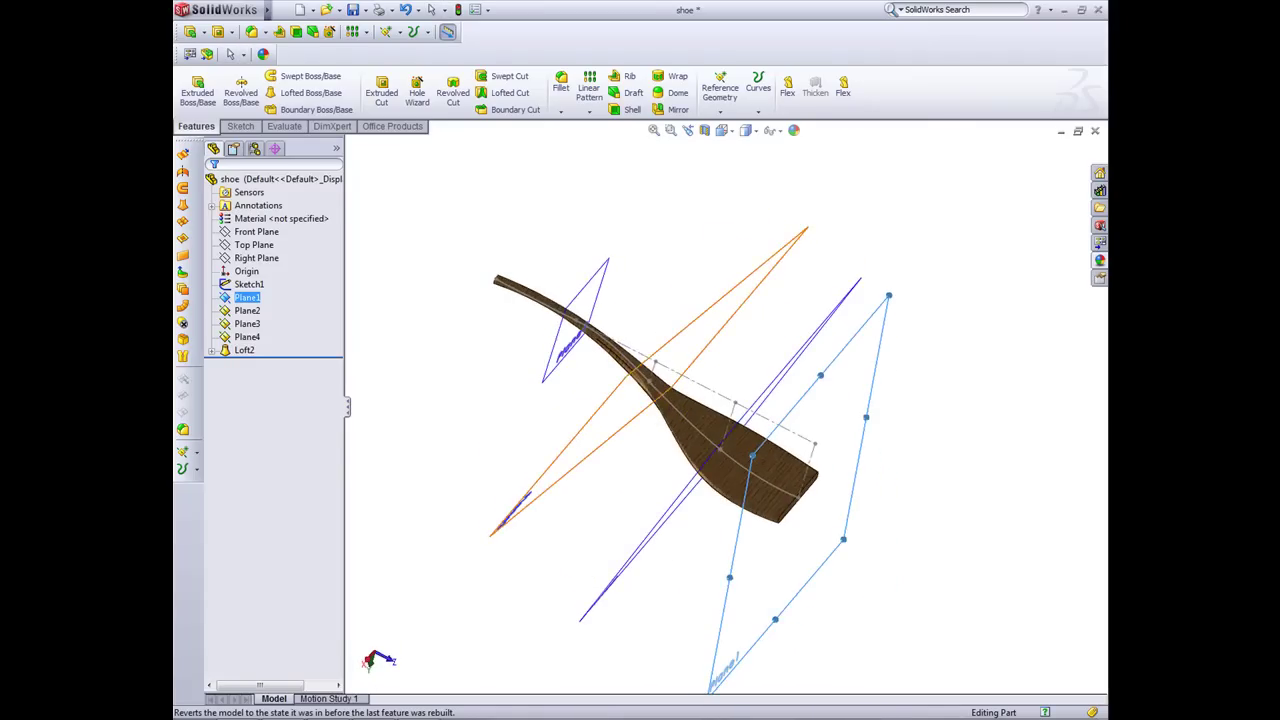
{"action": "middle_click_drag", "start_coordinate": [690, 450], "coordinate": [712, 406]}
{"action": "scroll", "coordinate": [730, 408], "scroll_direction": "up", "scroll_amount": 1}
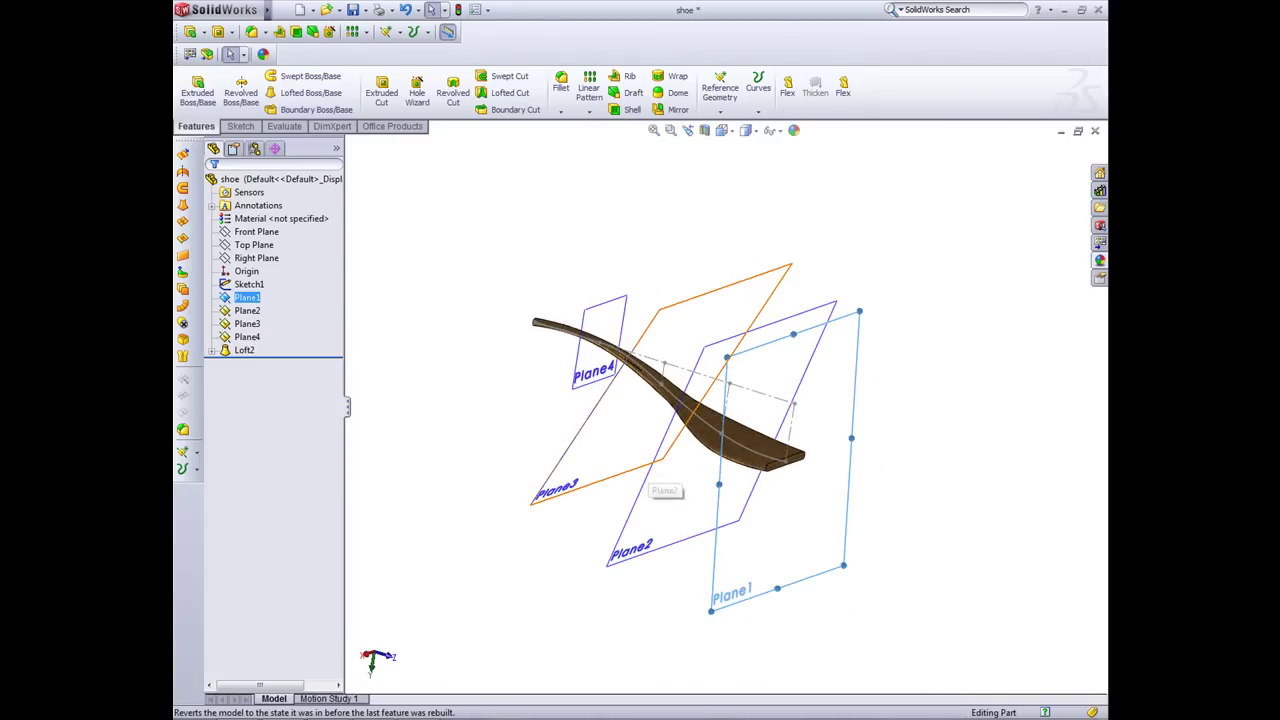
Step: Minimize the shoe document, create a new part and open a sketch on the Right Plane
{"action": "left_click", "coordinate": [1061, 131]}
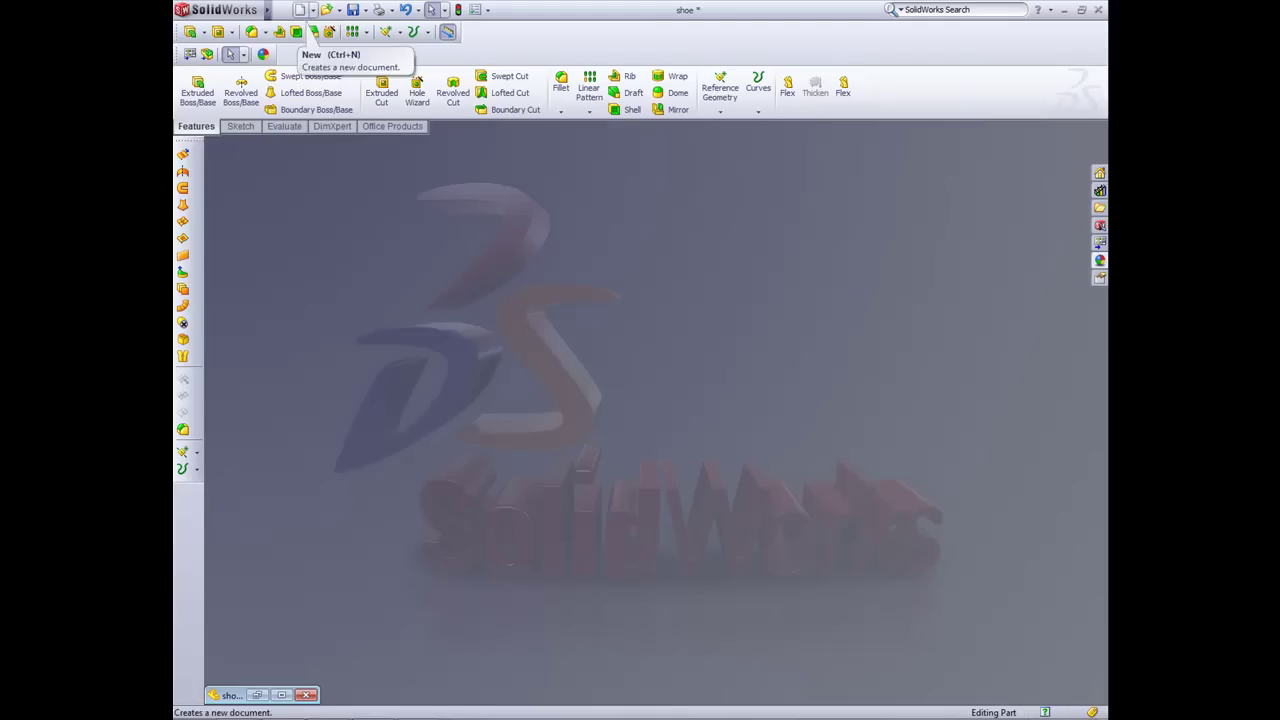
{"action": "left_click", "coordinate": [299, 9]}
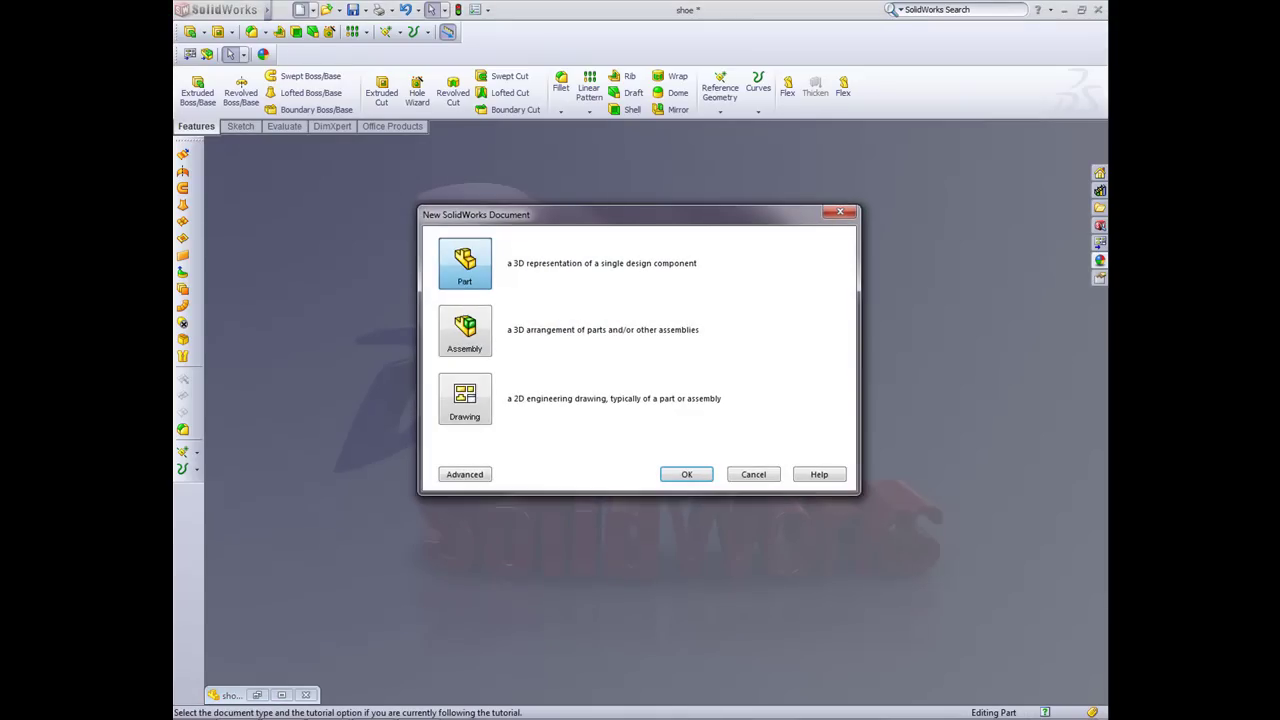
{"action": "key", "text": "Return"}
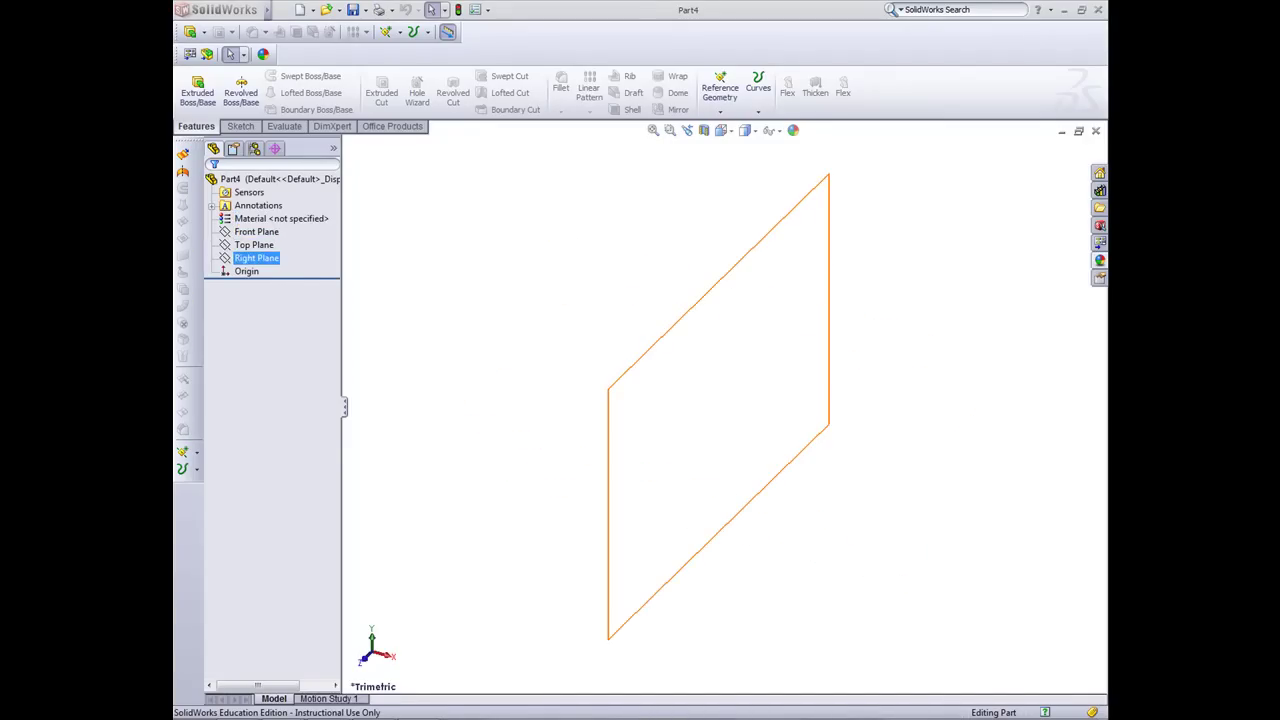
{"action": "right_click", "coordinate": [252, 258]}
{"action": "left_click", "coordinate": [260, 235]}
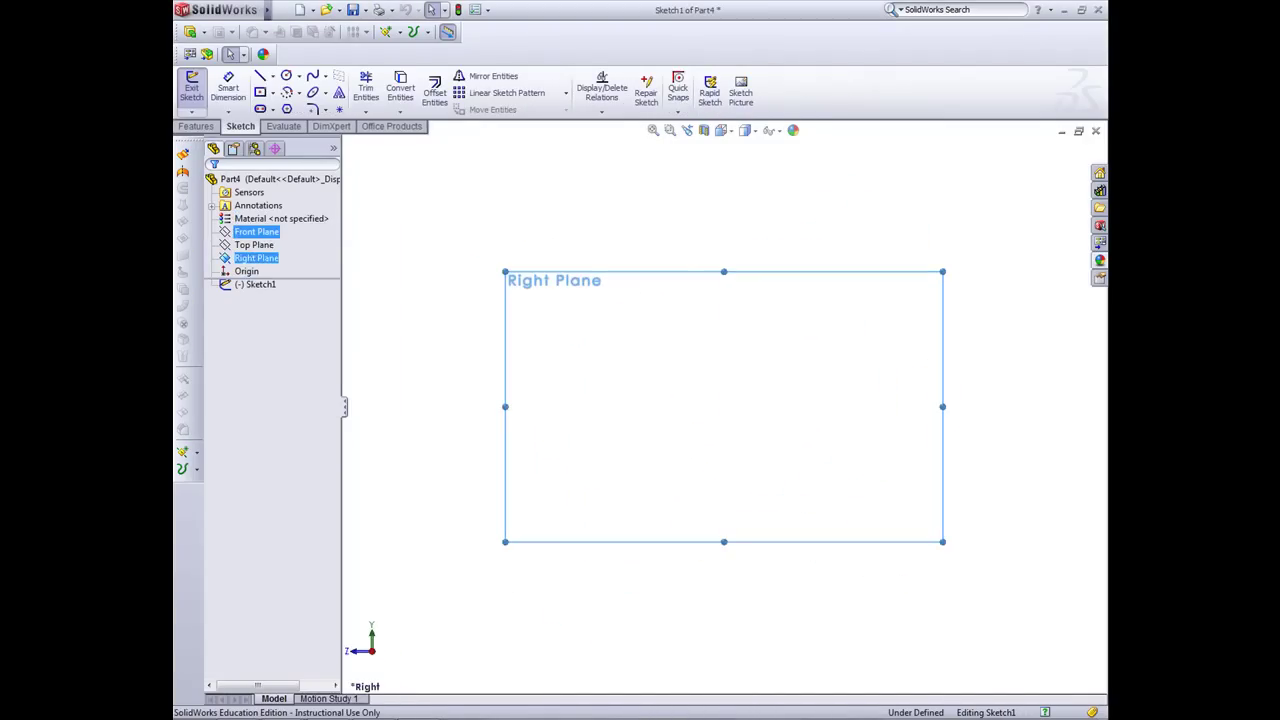
Step: Draw a chain of four horizontal centerline segments from the origin in the positive Z direction, each about 50 to 65 mm long
{"action": "left_click", "coordinate": [272, 76]}
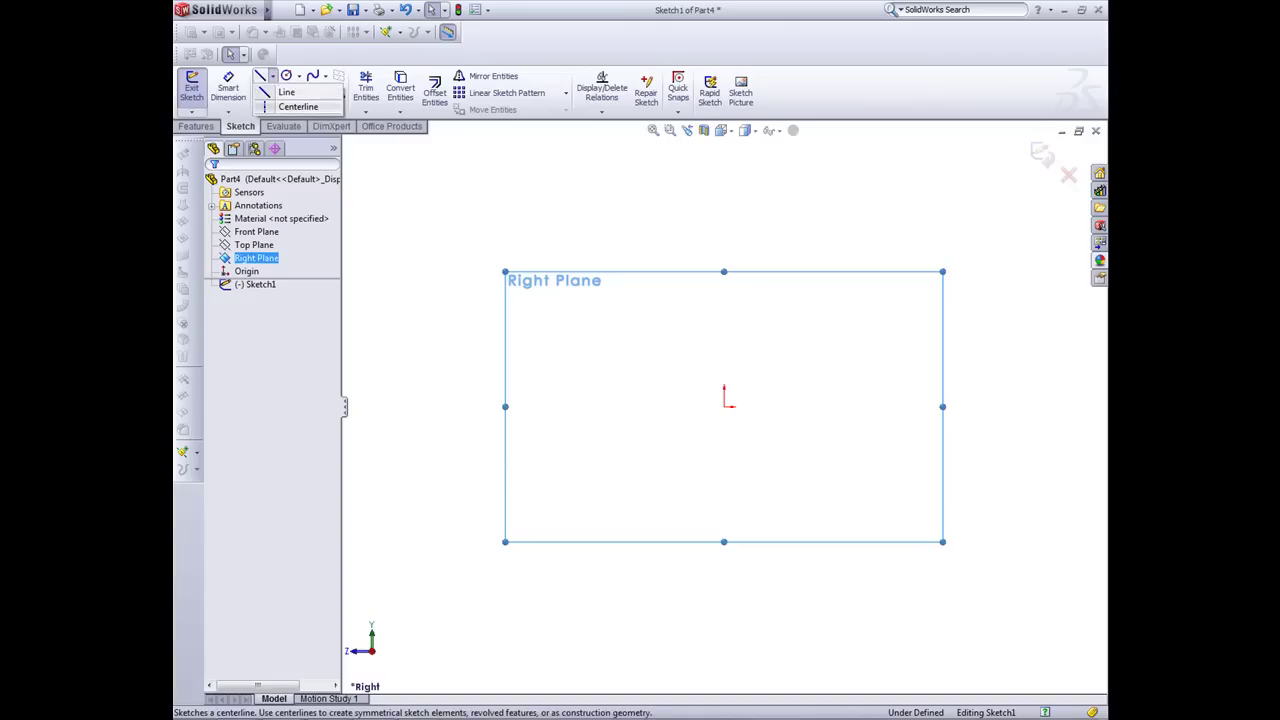
{"action": "left_click", "coordinate": [285, 103]}
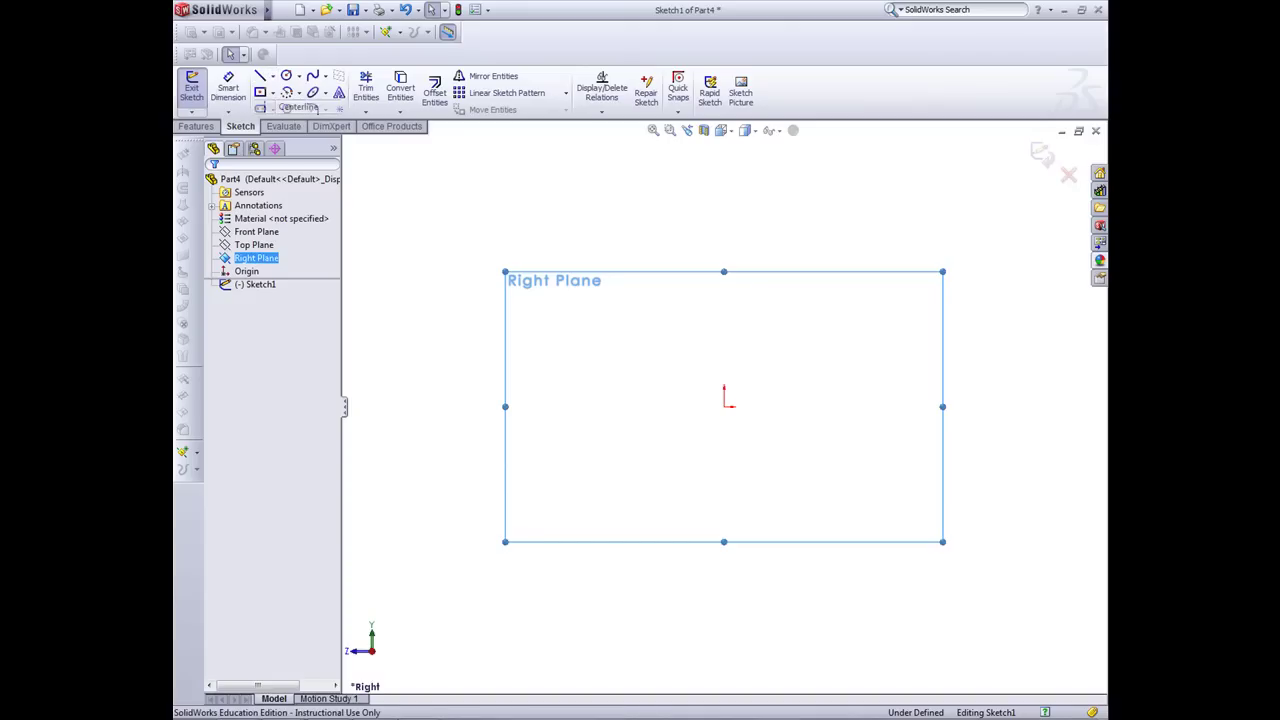
{"action": "left_click", "coordinate": [724, 406]}
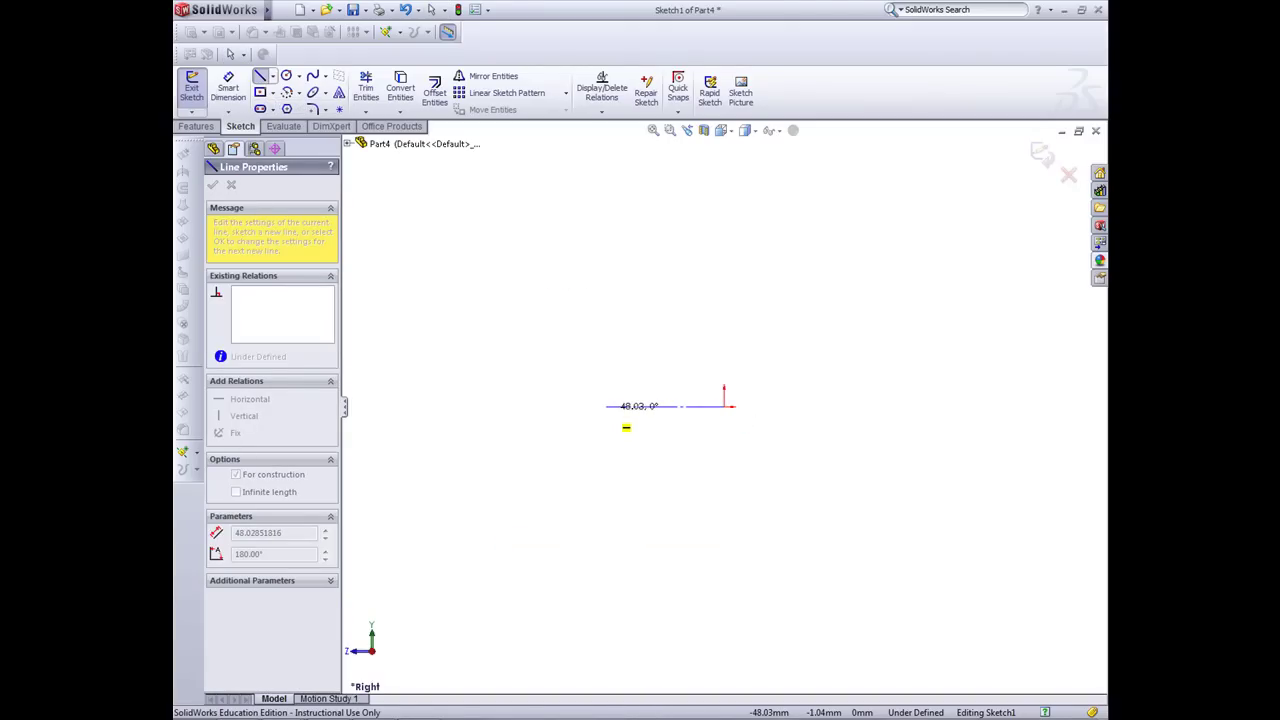
{"action": "left_click", "coordinate": [593, 407]}
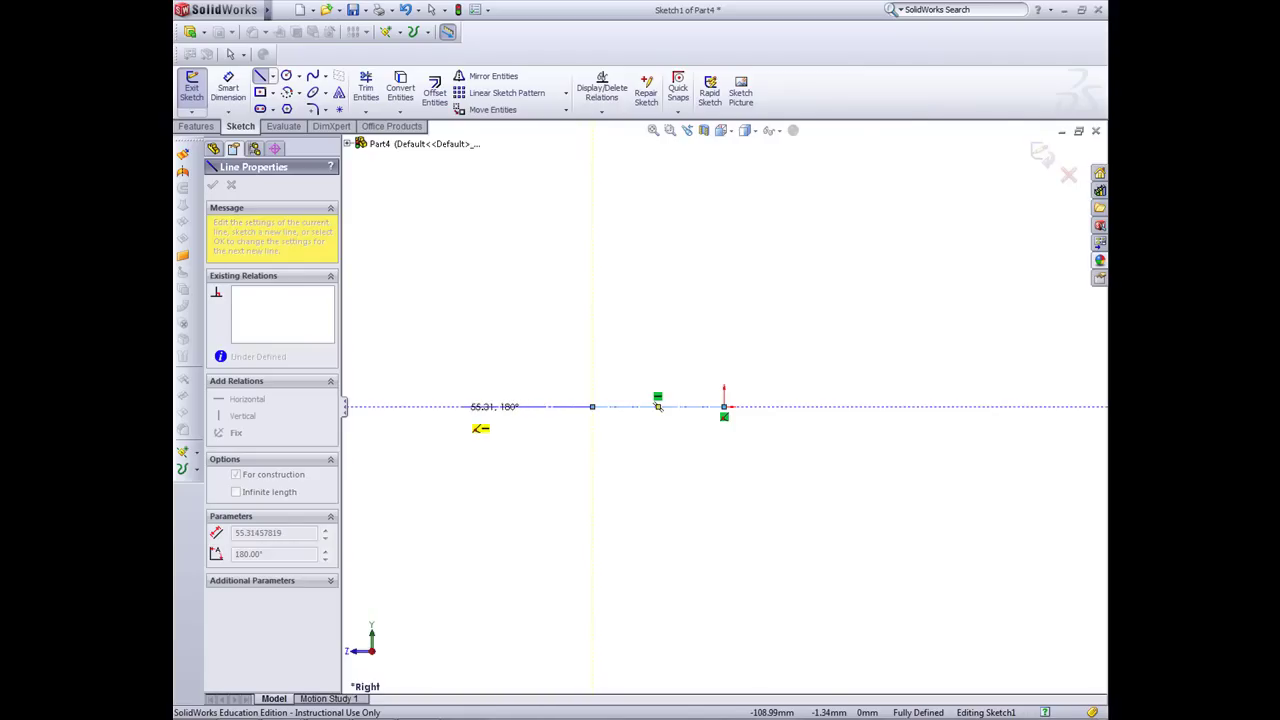
{"action": "left_click", "coordinate": [501, 406]}
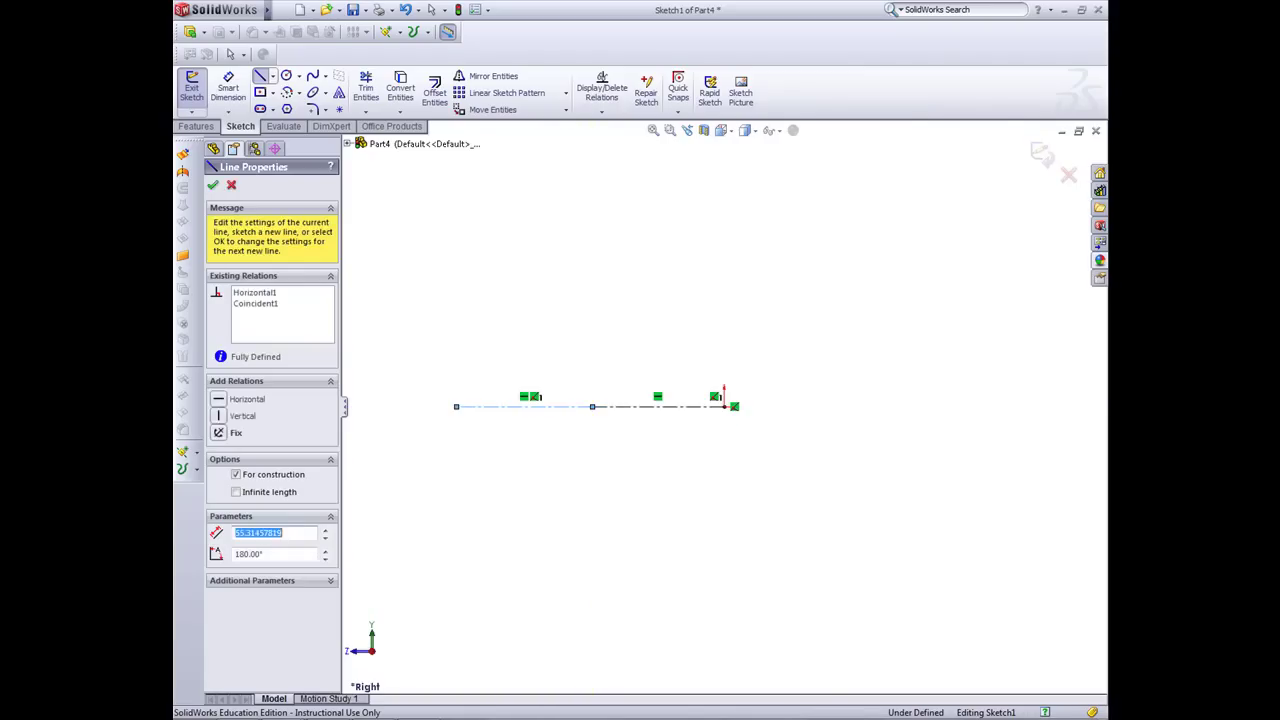
{"action": "left_click", "coordinate": [400, 407]}
{"action": "scroll", "coordinate": [402, 407], "scroll_direction": "up", "scroll_amount": 3}
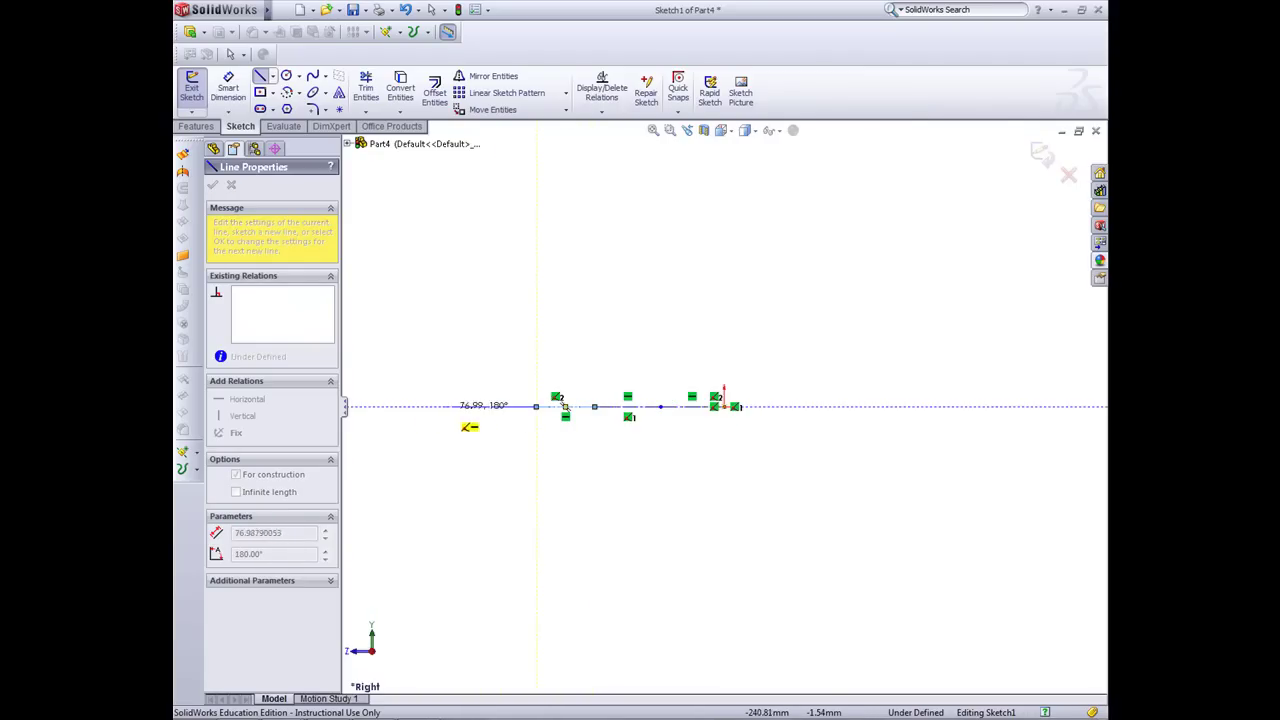
{"action": "scroll", "coordinate": [440, 408], "scroll_direction": "down", "scroll_amount": 3}
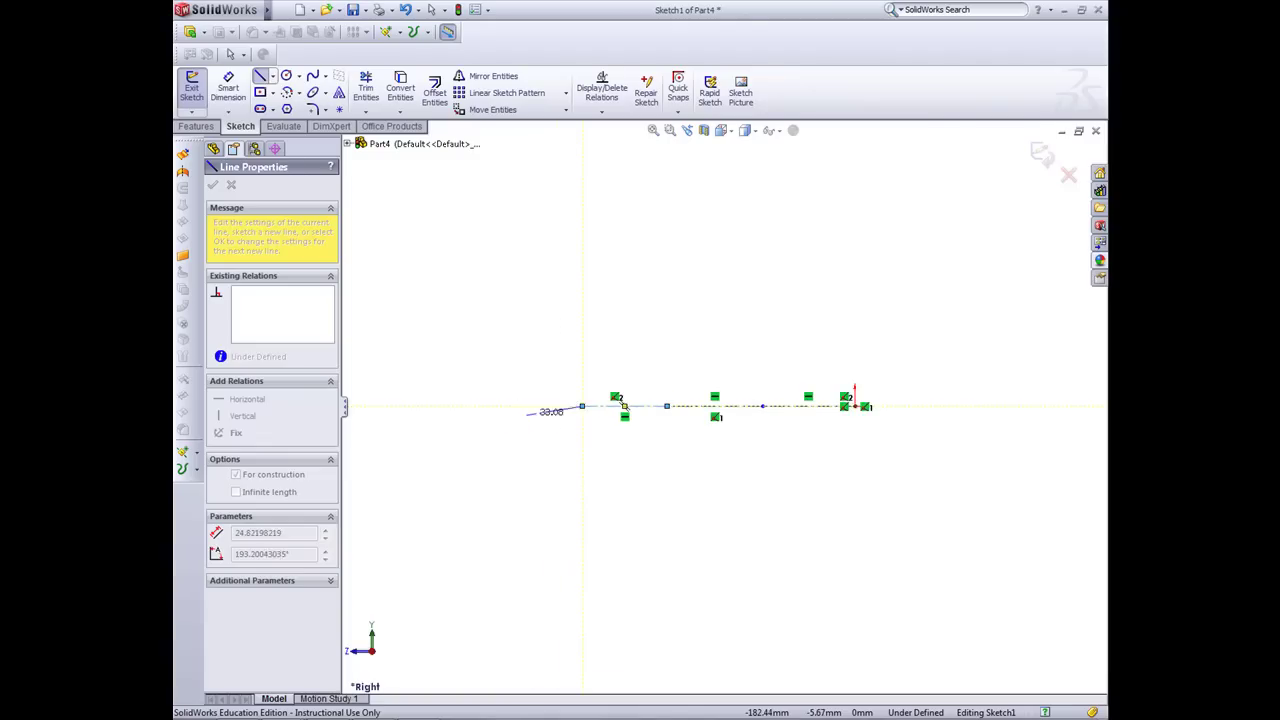
{"action": "left_click", "coordinate": [474, 406]}
{"action": "key", "text": "Escape"}
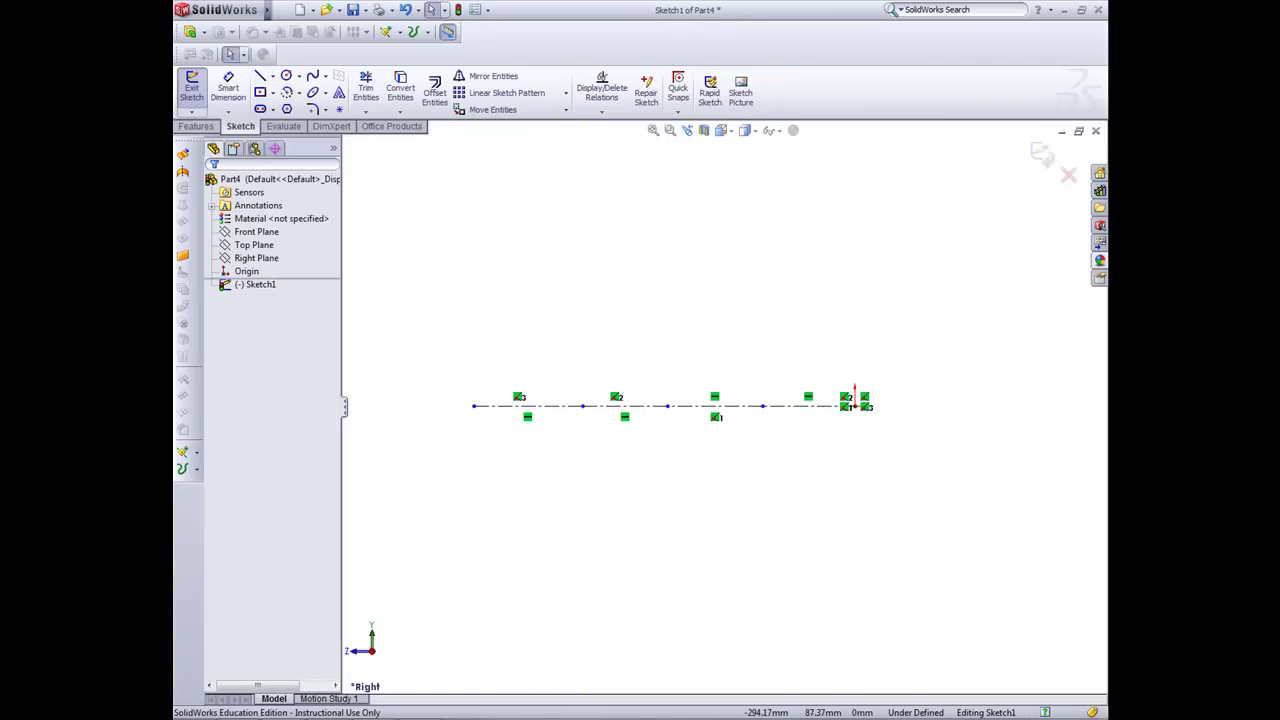
Step: Dimension the first centerline segment from the origin to 50 mm and the second to 60 mm
{"action": "left_click", "coordinate": [228, 88]}
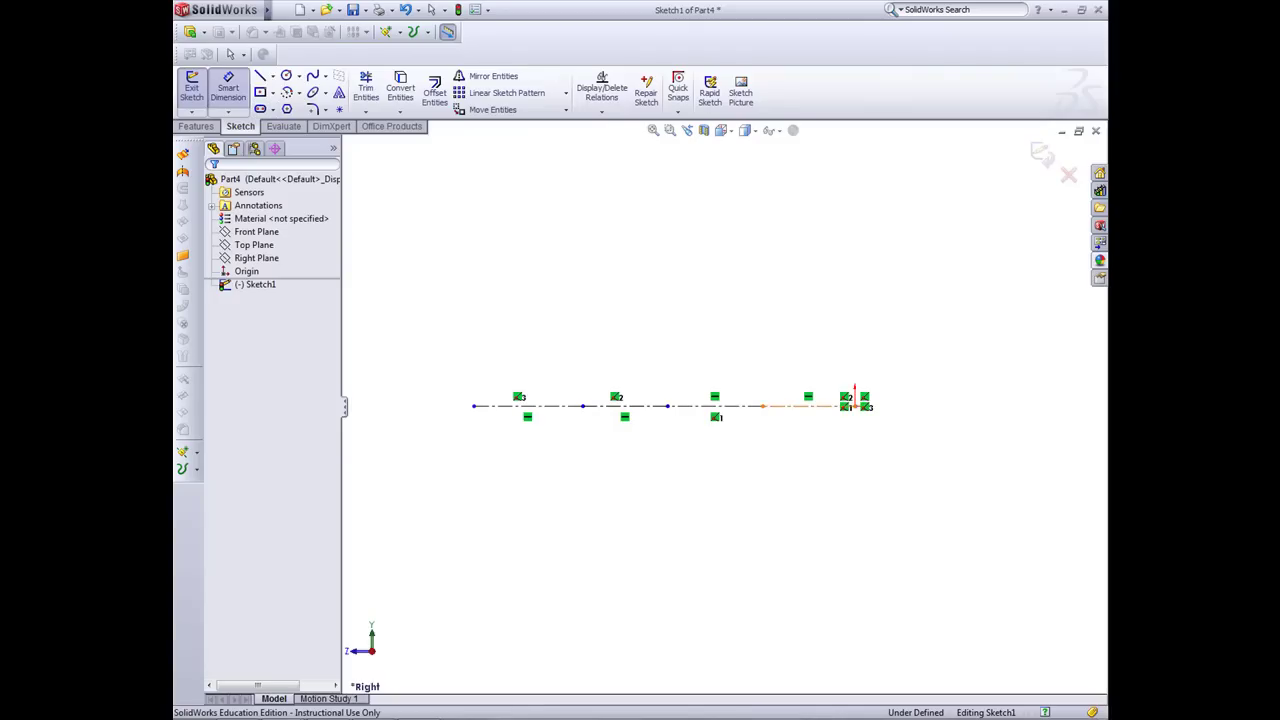
{"action": "left_click", "coordinate": [800, 406]}
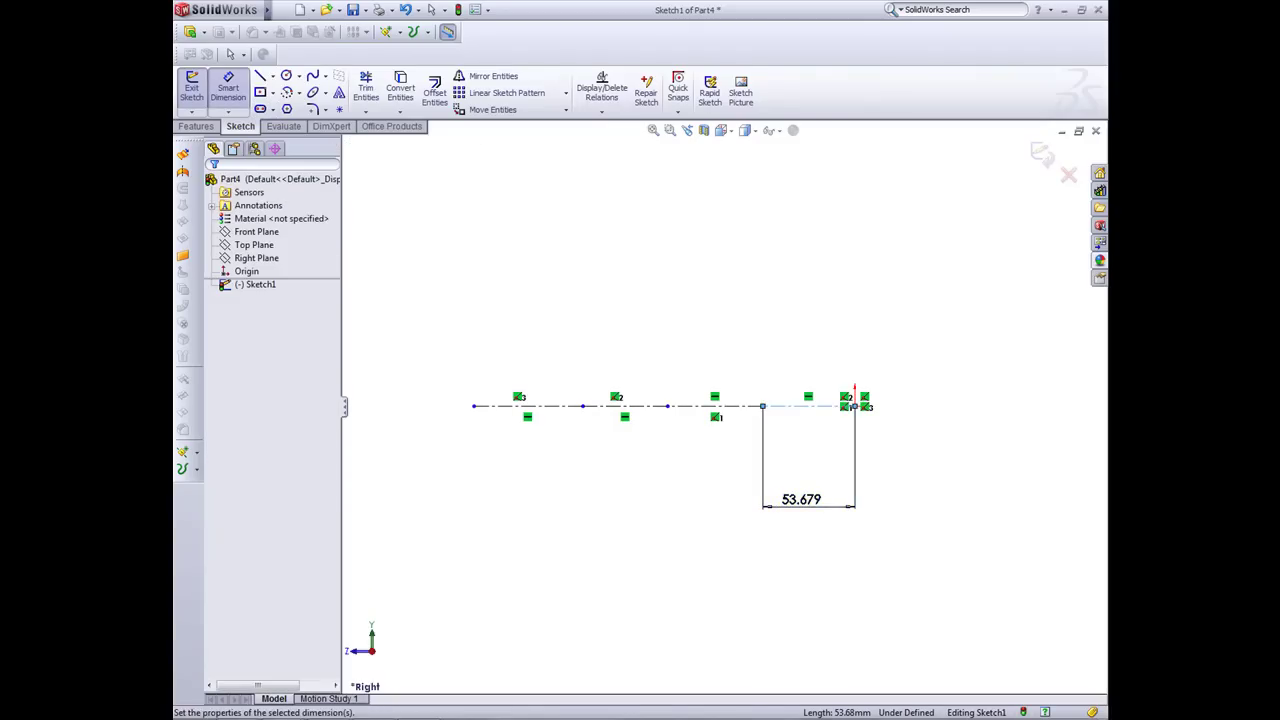
{"action": "left_click", "coordinate": [808, 503]}
{"action": "type", "text": "50"}
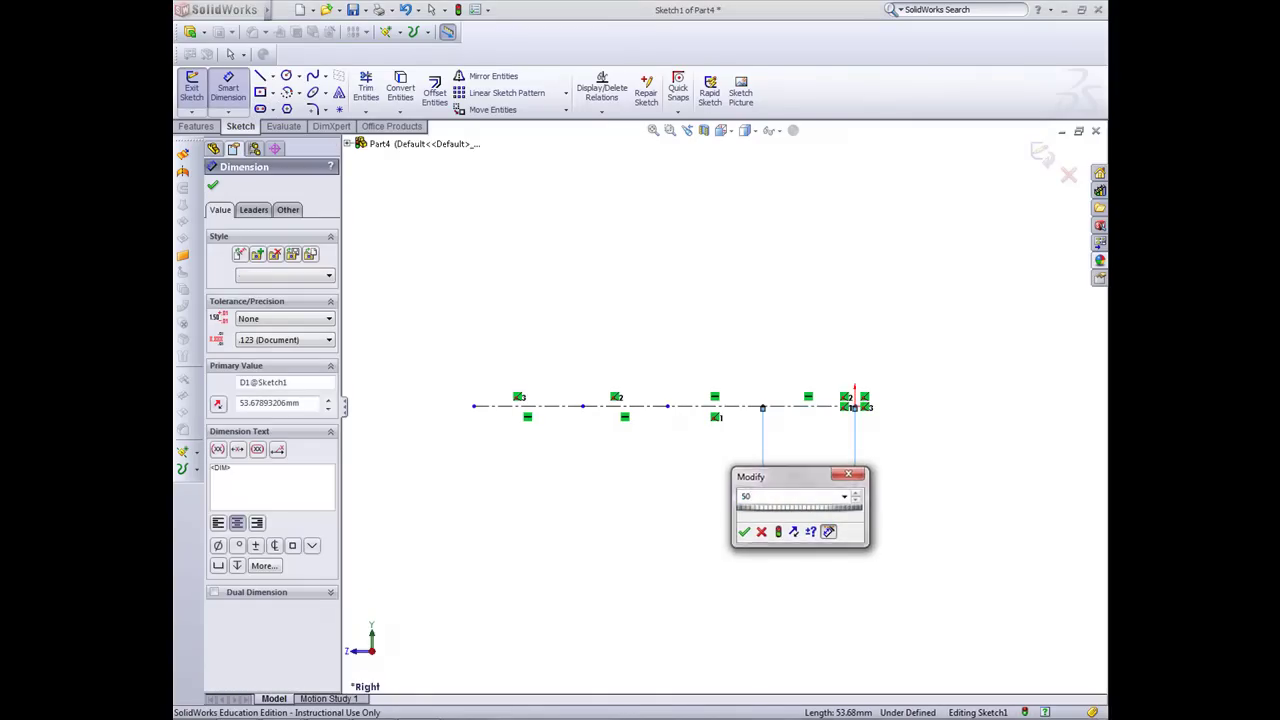
{"action": "key", "text": "Return"}
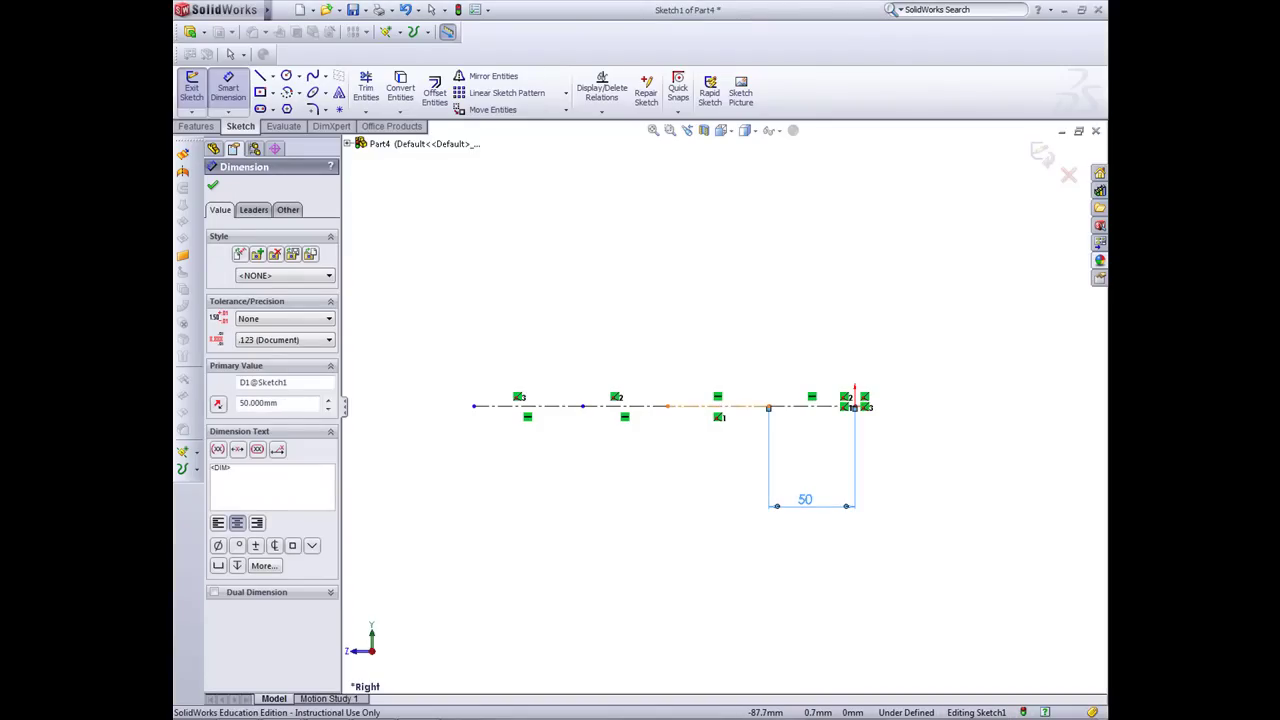
{"action": "left_click", "coordinate": [704, 406]}
{"action": "left_click", "coordinate": [699, 508]}
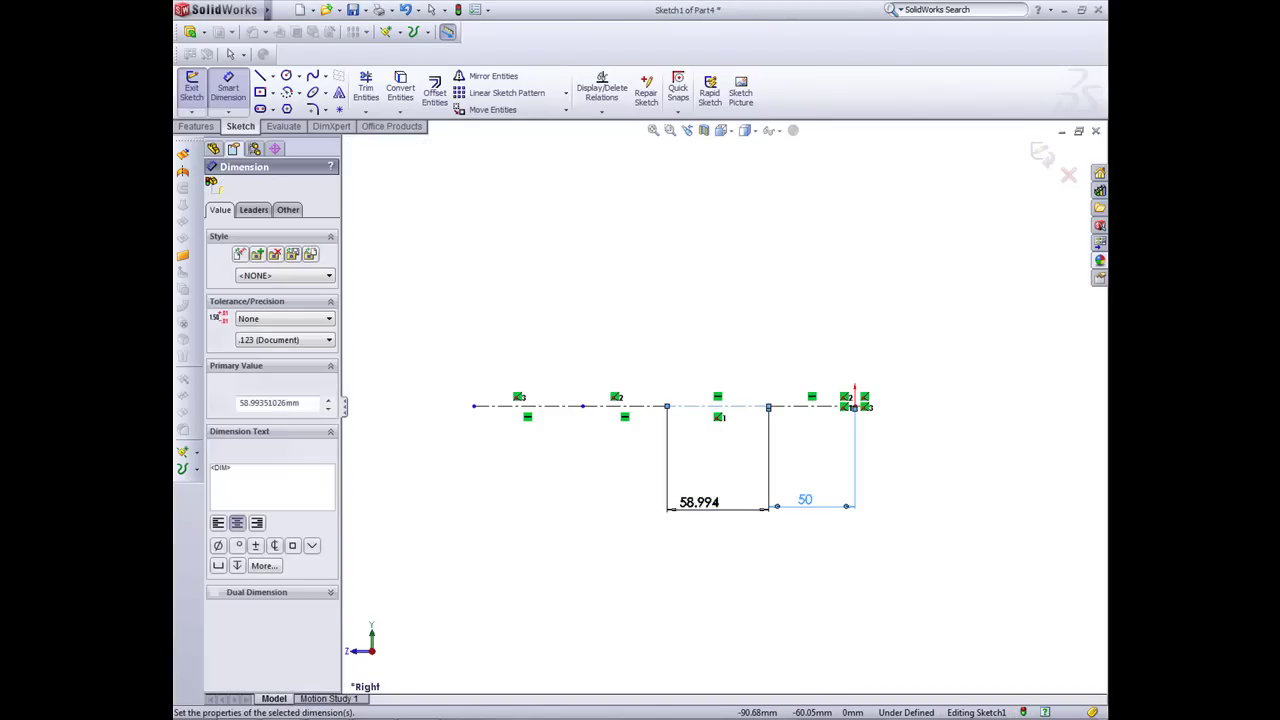
{"action": "type", "text": "5"}
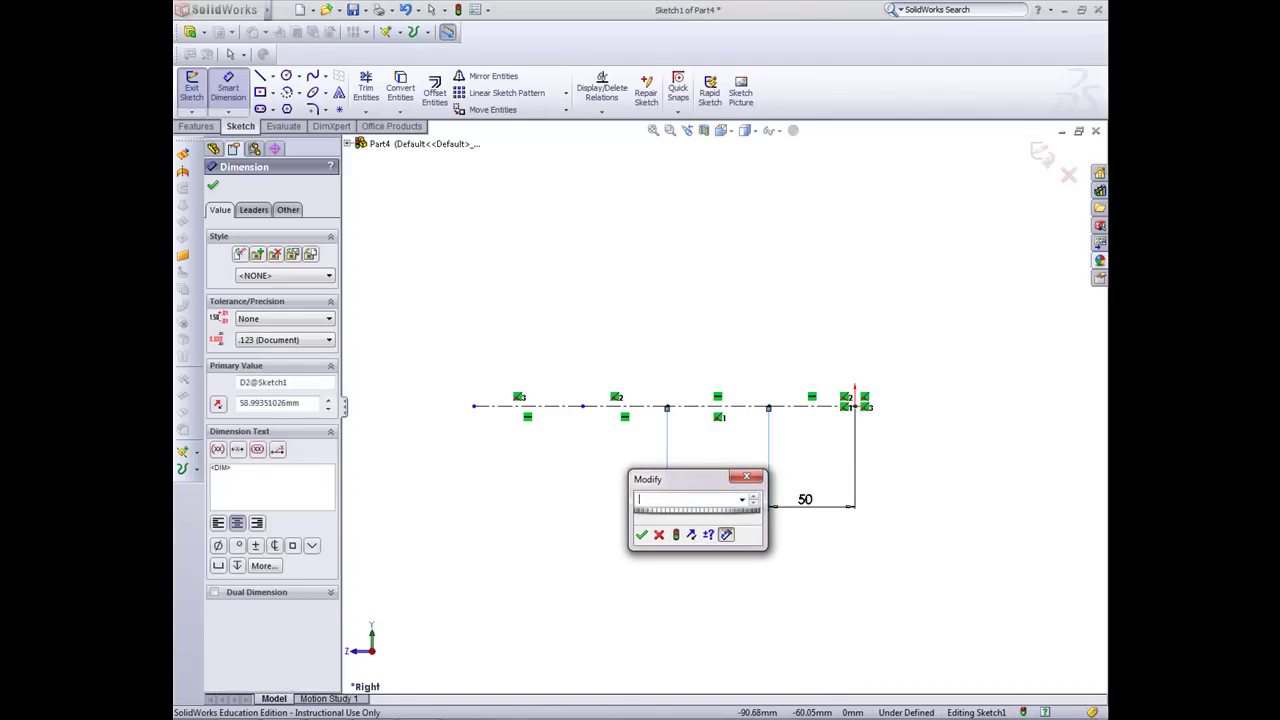
{"action": "type", "text": "0"}
{"action": "key", "text": "Return"}
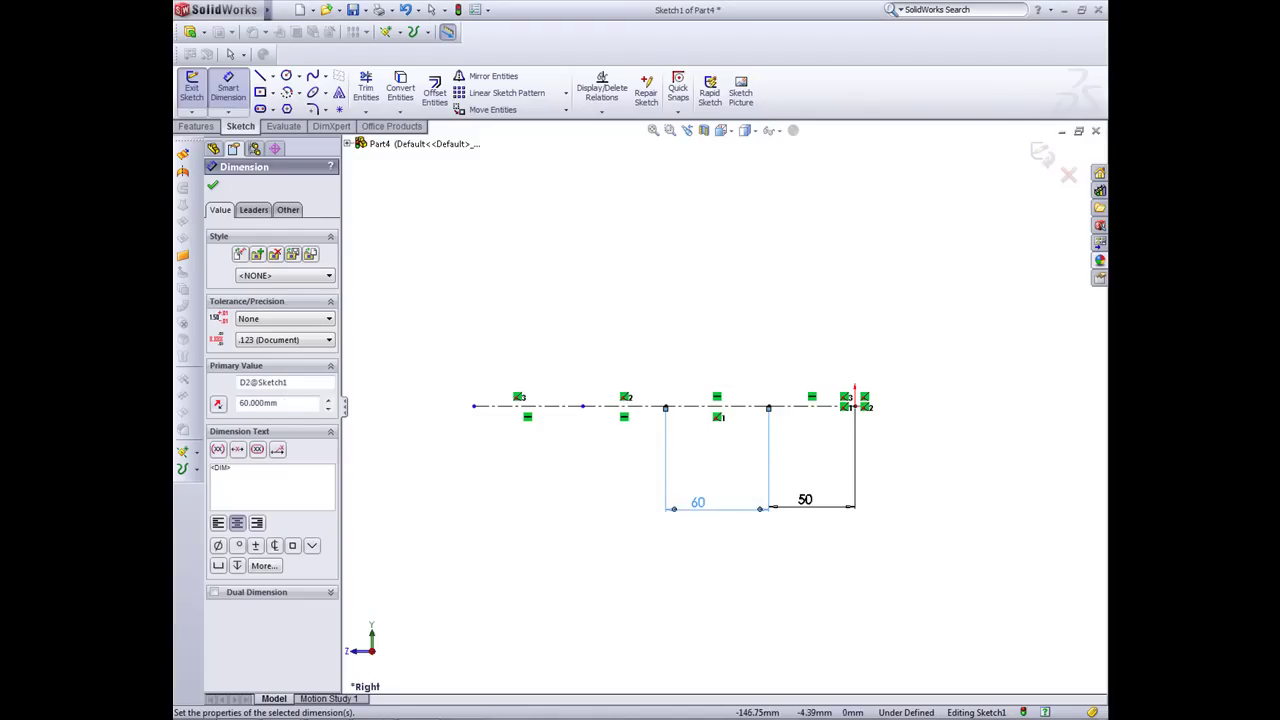
Step: Dimension the third centerline segment from the origin to 50 mm and the fourth, outermost one to 100 mm
{"action": "left_click", "coordinate": [605, 407]}
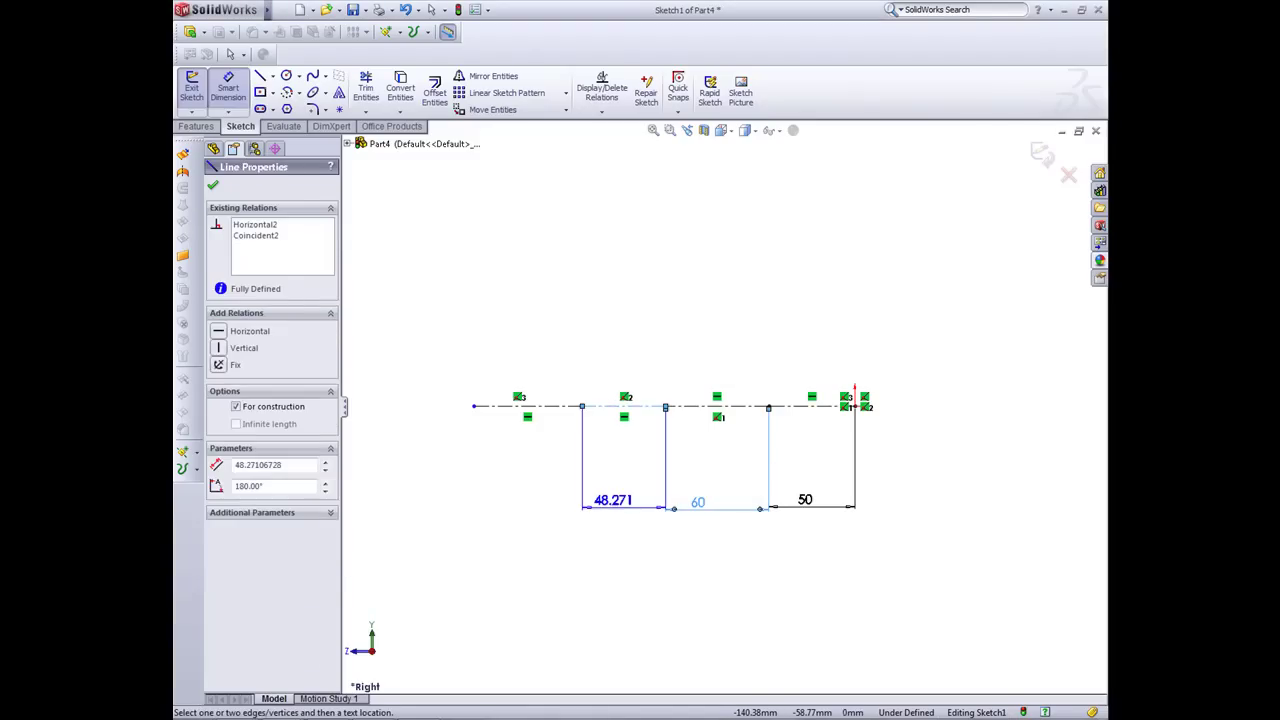
{"action": "left_click", "coordinate": [613, 507]}
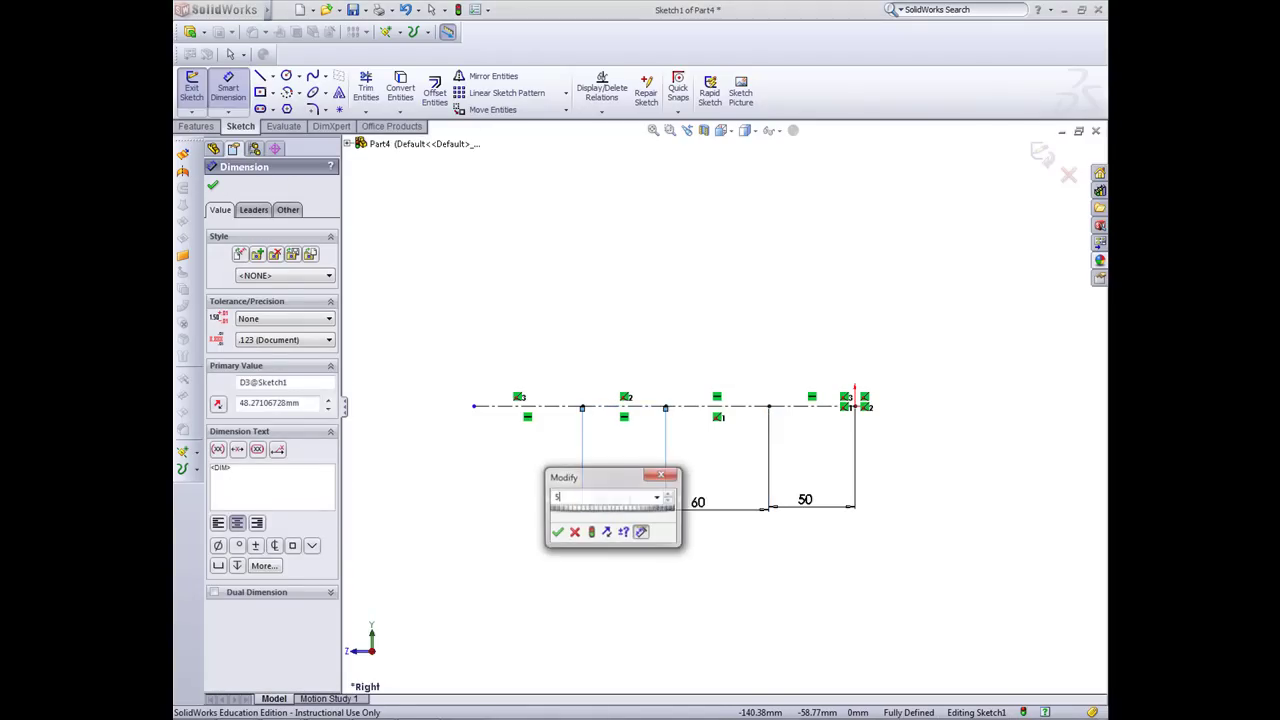
{"action": "type", "text": "50"}
{"action": "key", "text": "Return"}
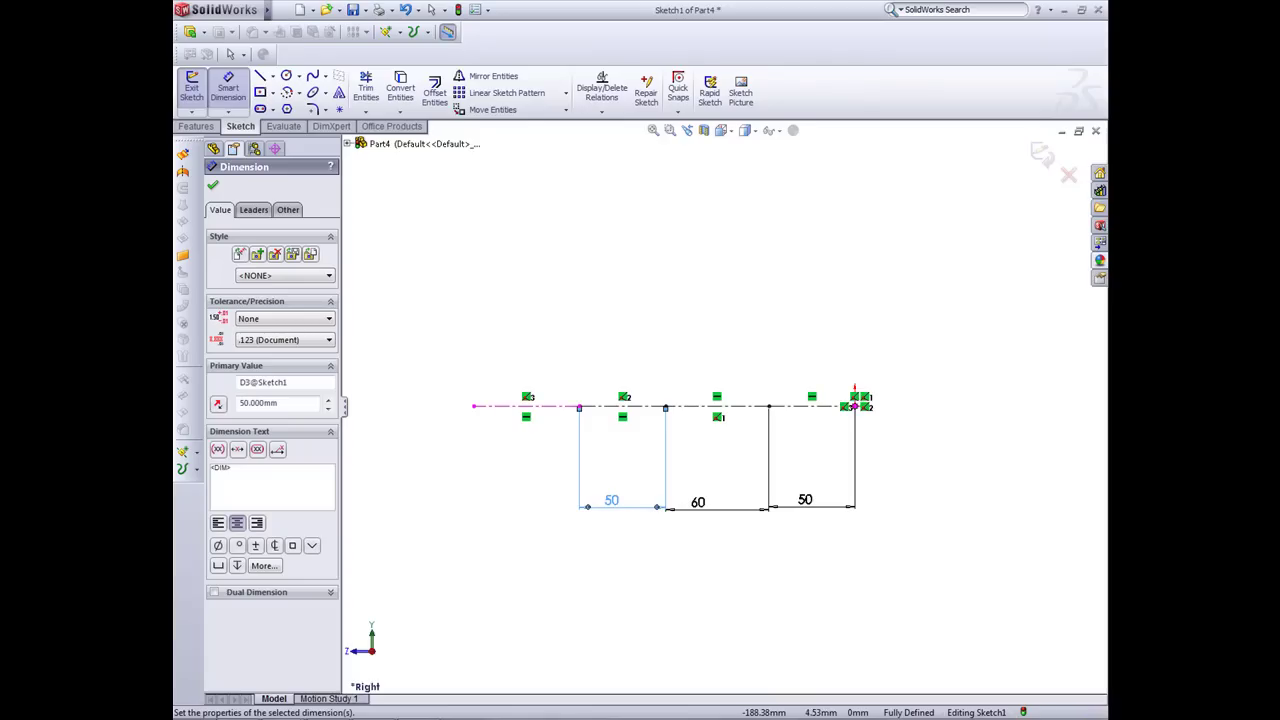
{"action": "left_click", "coordinate": [535, 407]}
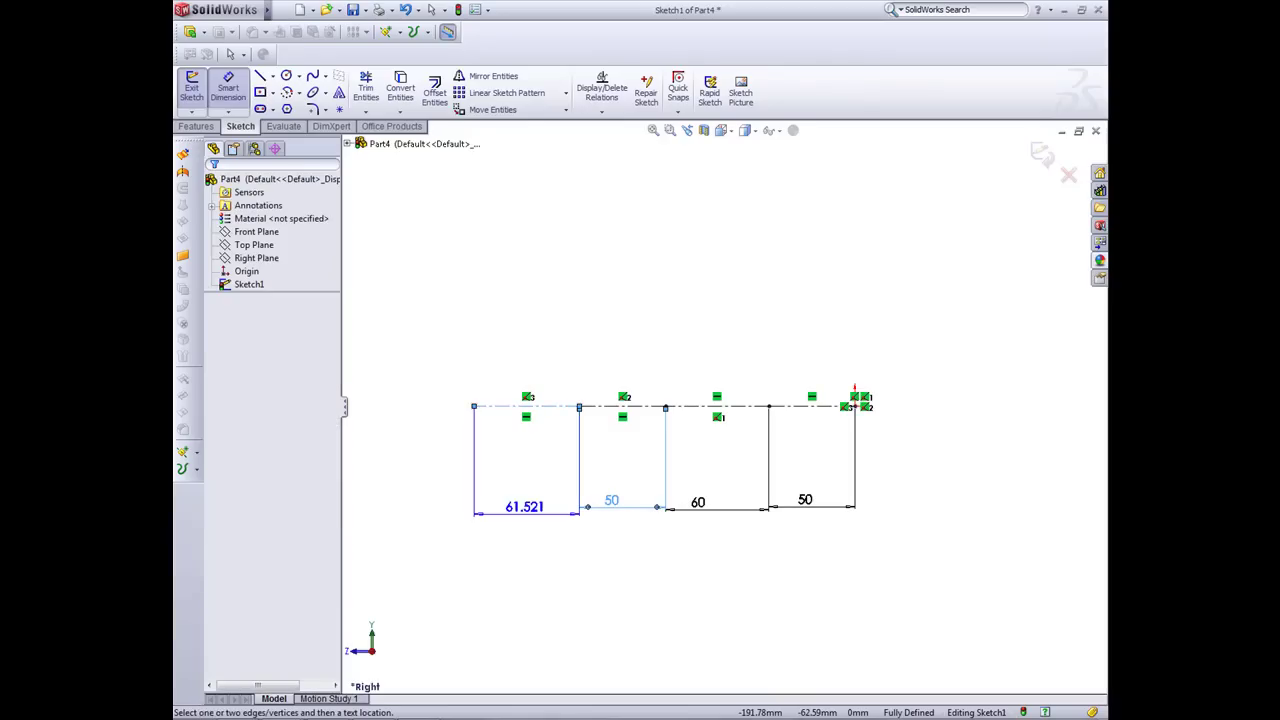
{"action": "left_click", "coordinate": [525, 513]}
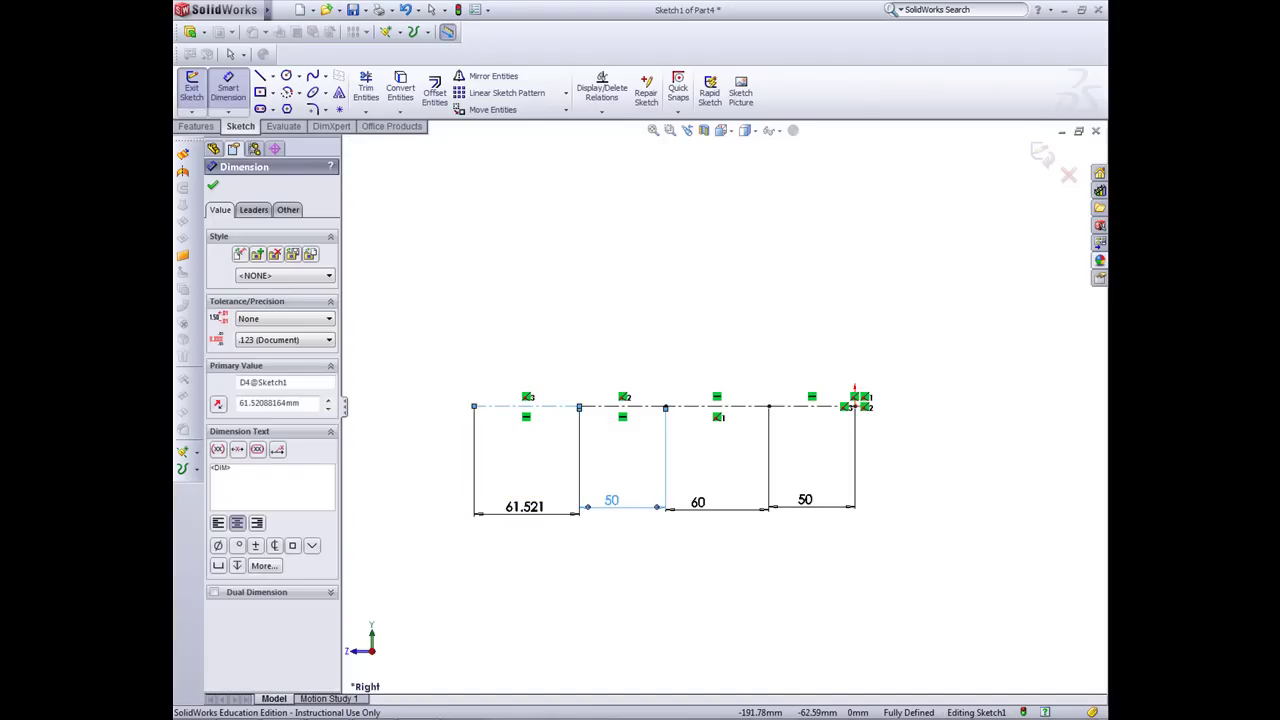
{"action": "type", "text": "800"}
{"action": "key", "text": "Return"}
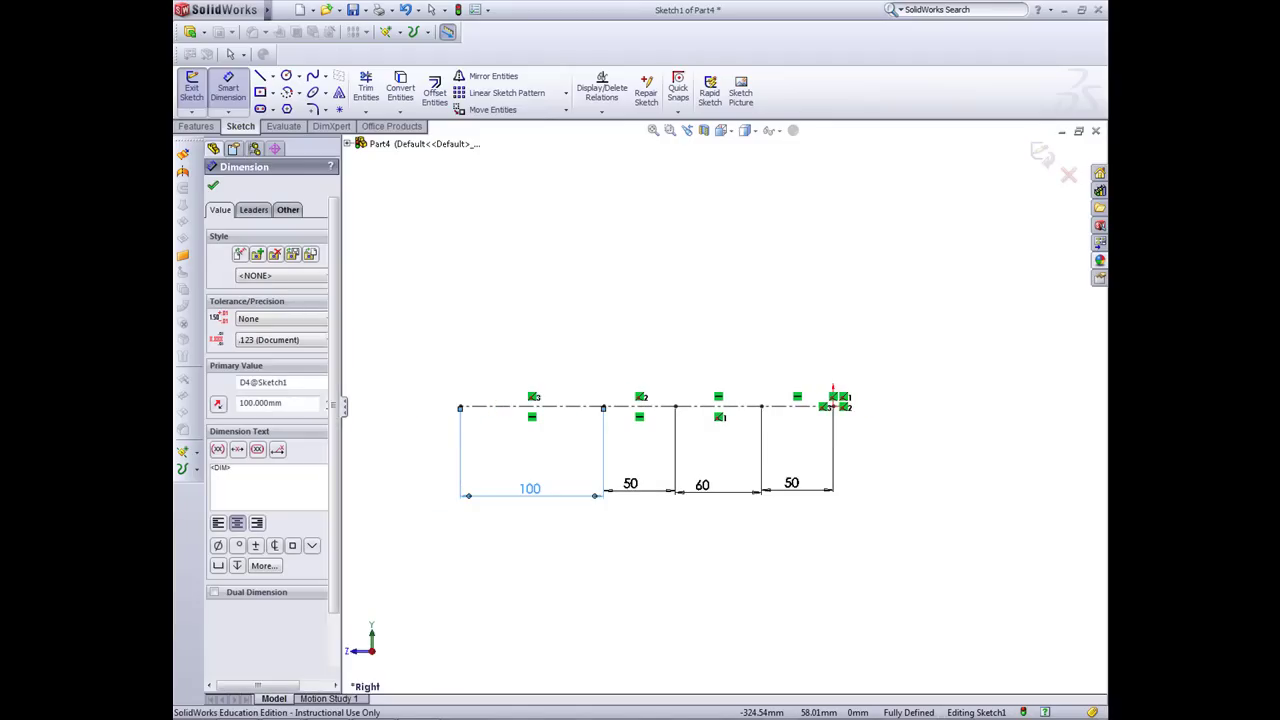
{"action": "left_click", "coordinate": [213, 185]}
Step: Draw a vertical centerline upward from the point where the second and third horizontal segments meet
{"action": "left_click", "coordinate": [272, 76]}
{"action": "left_click", "coordinate": [290, 106]}
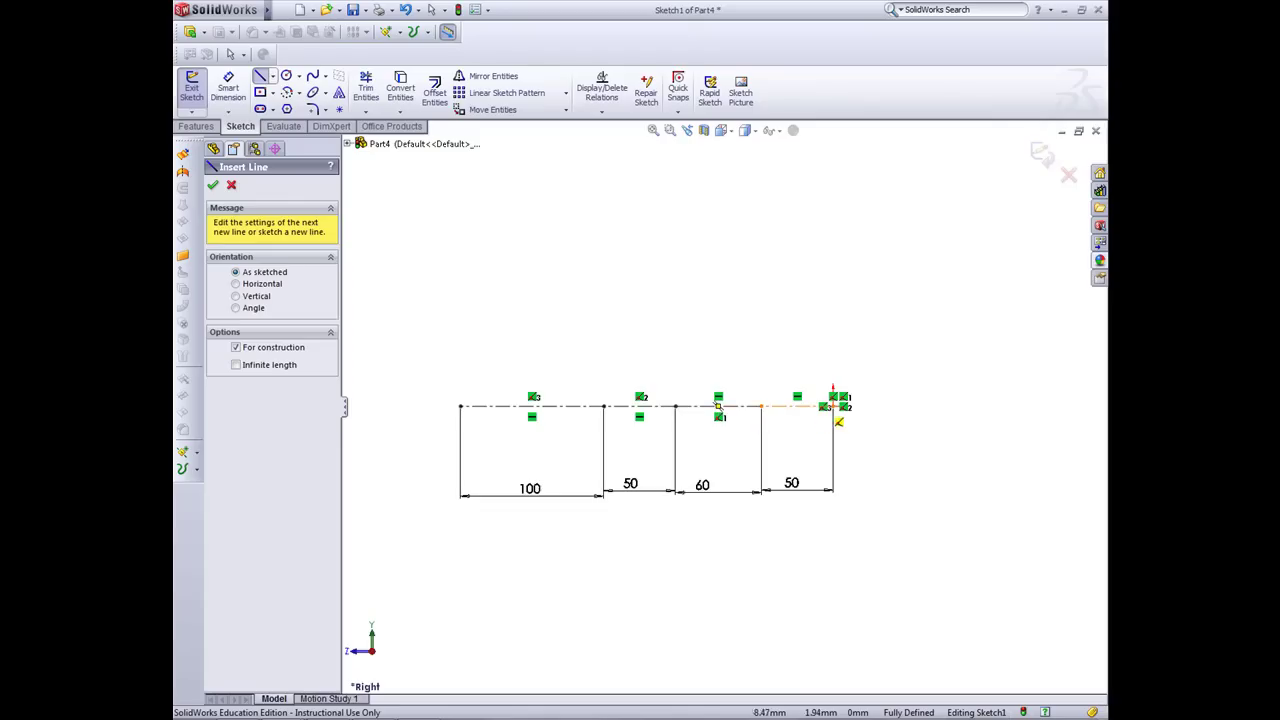
{"action": "left_click", "coordinate": [675, 406]}
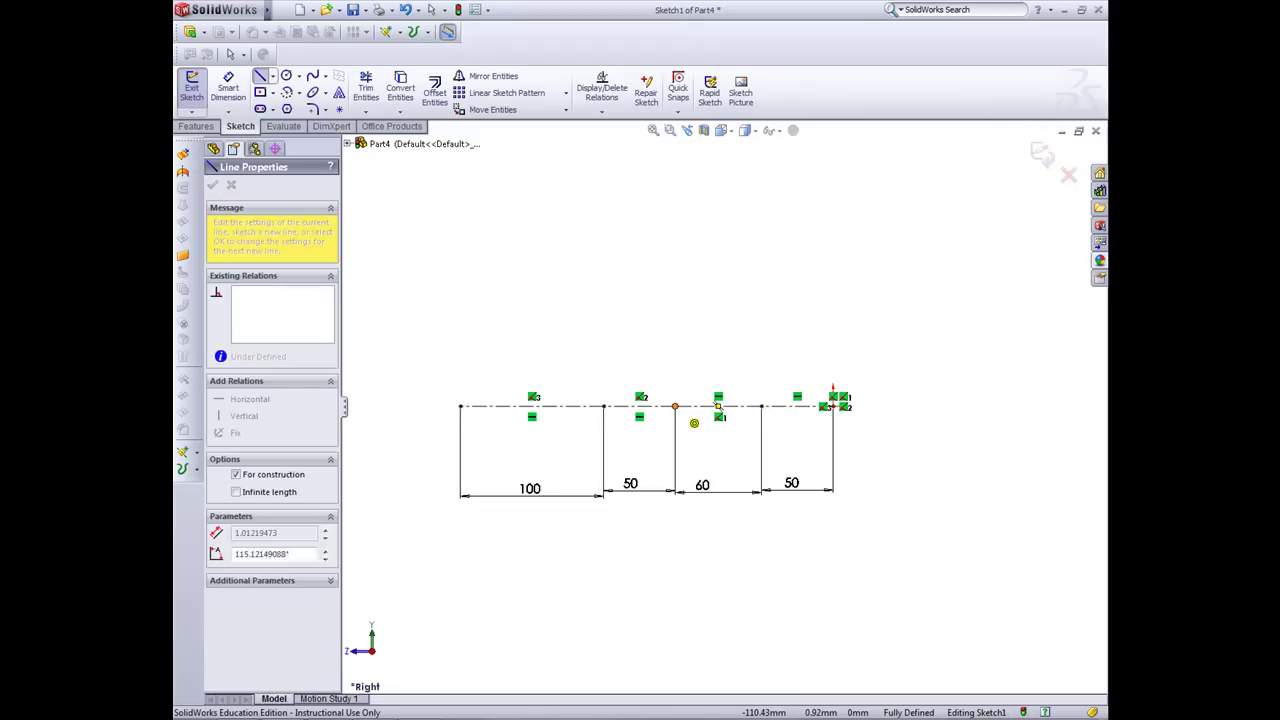
{"action": "left_click", "coordinate": [675, 301]}
{"action": "key", "text": "Escape"}
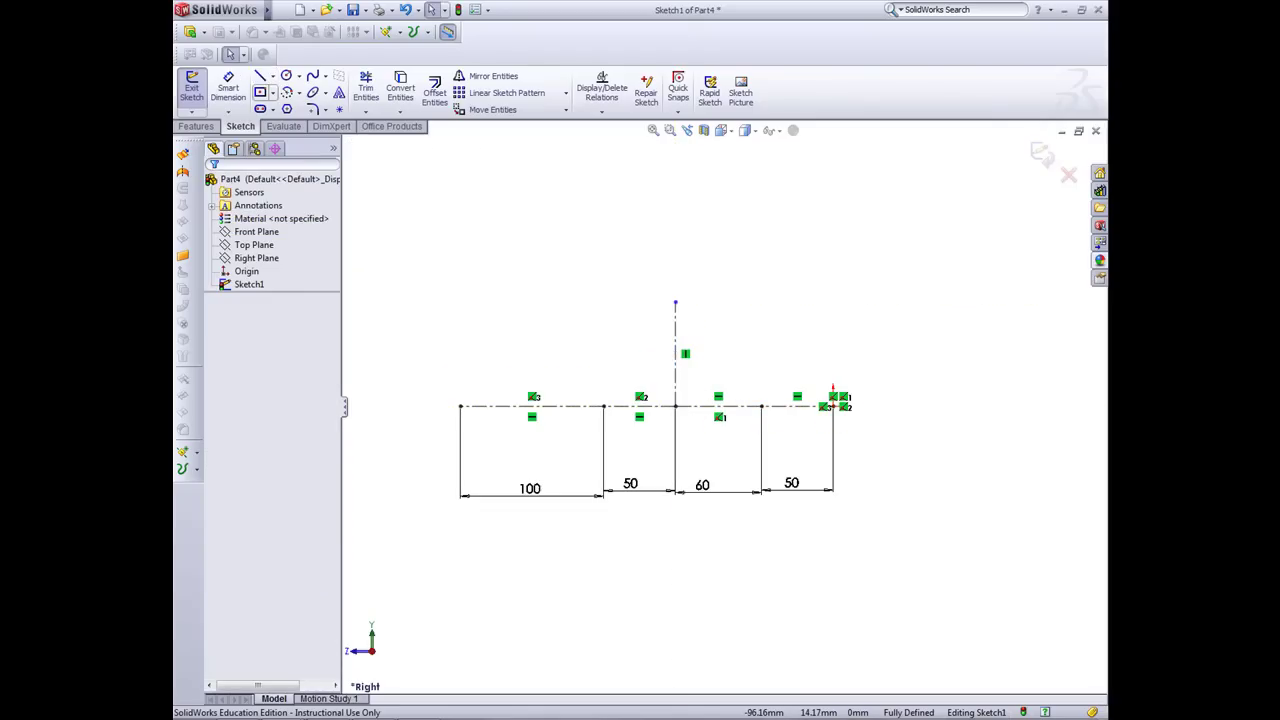
Step: Draw vertical centerlines about 81 mm tall upward from the junction of the third and fourth horizontal segments and from the chain's outer end
{"action": "left_click", "coordinate": [272, 76]}
{"action": "left_click", "coordinate": [290, 106]}
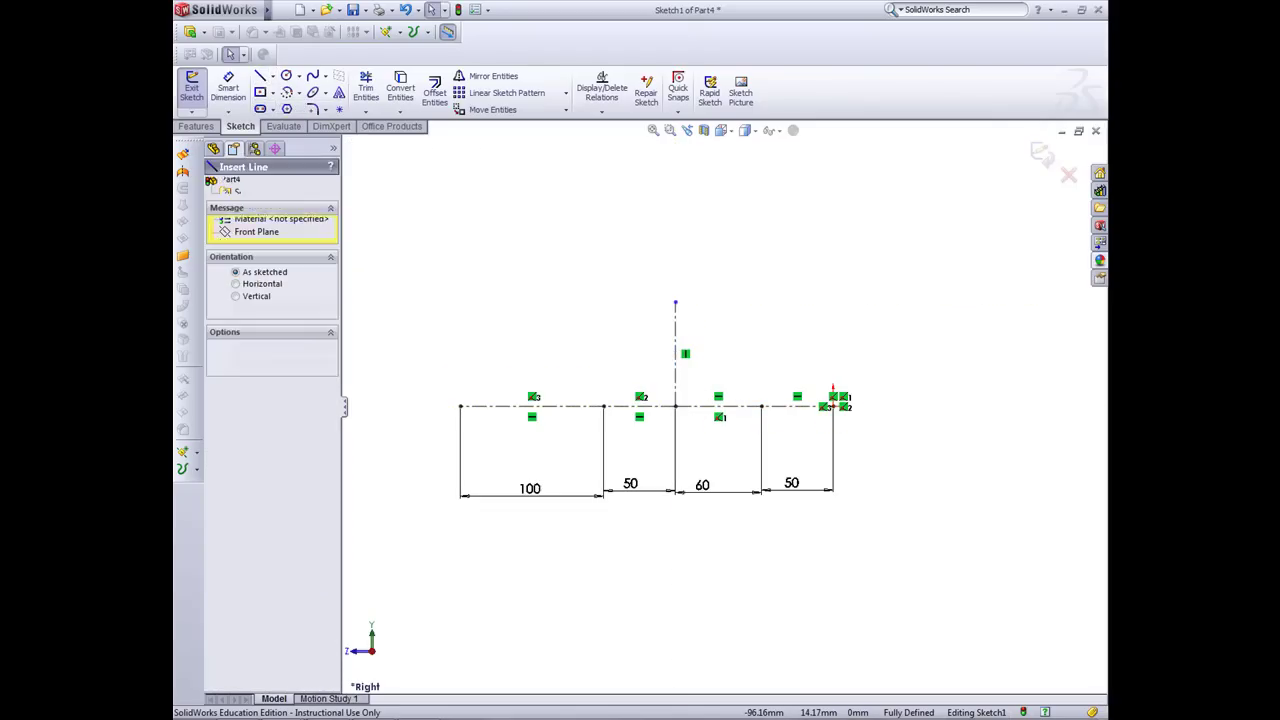
{"action": "left_click", "coordinate": [603, 406]}
{"action": "left_click", "coordinate": [603, 290]}
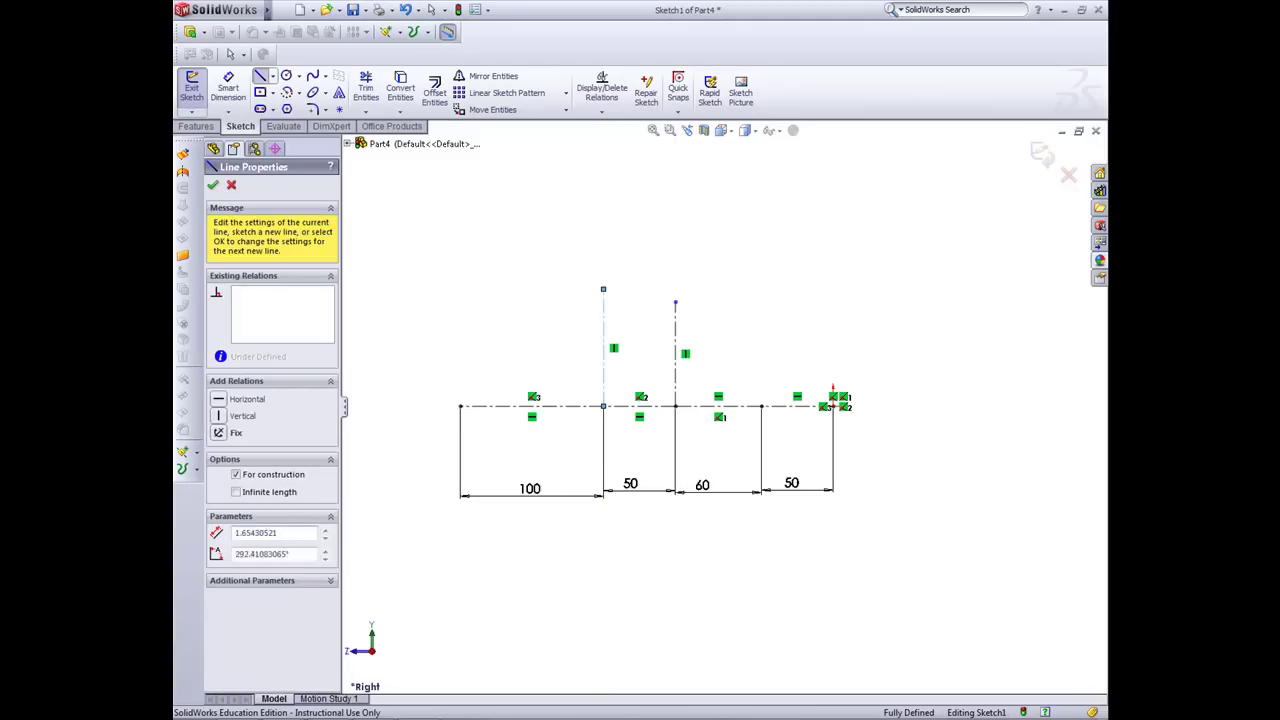
{"action": "key", "text": "Escape"}
{"action": "left_click", "coordinate": [272, 76]}
{"action": "left_click", "coordinate": [290, 106]}
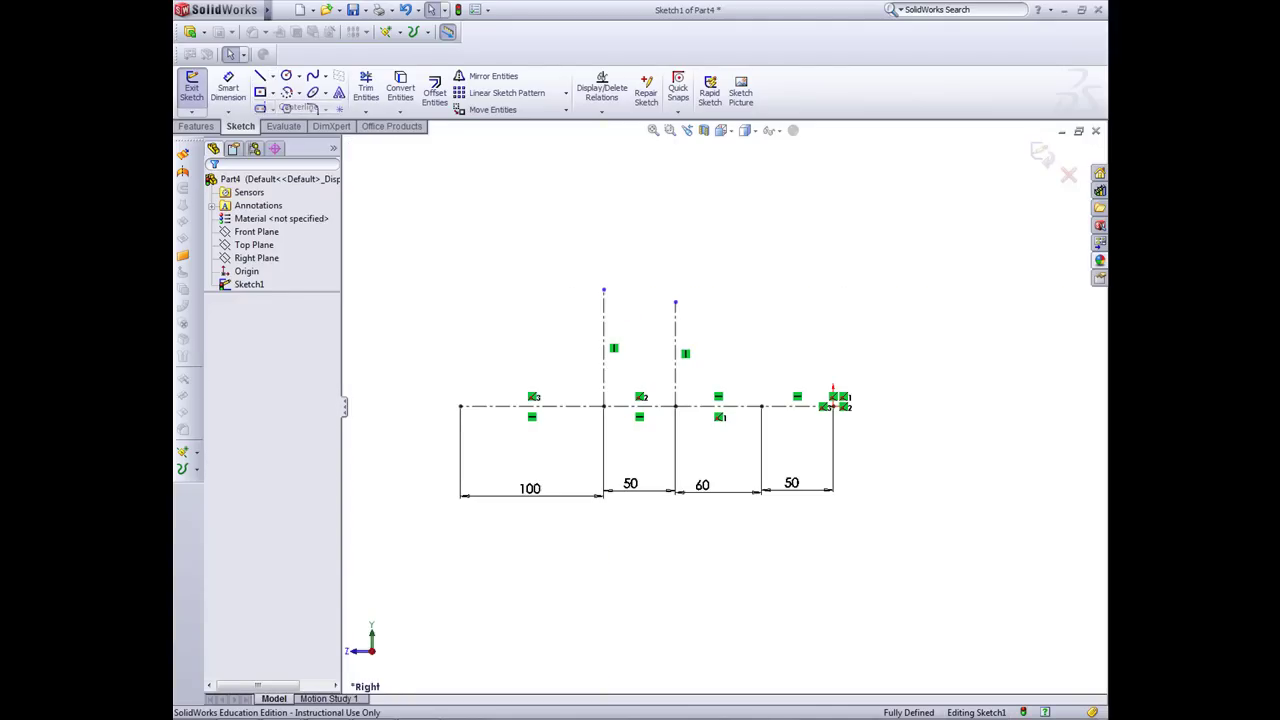
{"action": "left_click", "coordinate": [460, 406]}
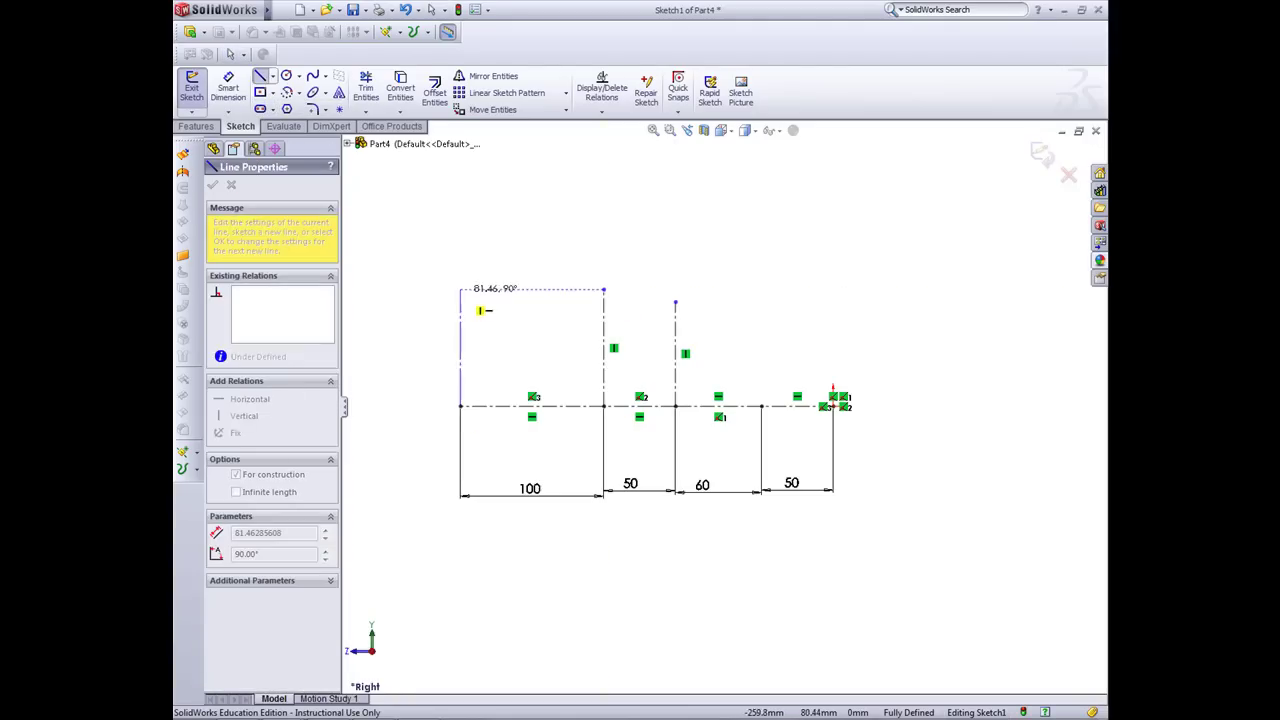
{"action": "left_click", "coordinate": [460, 290]}
{"action": "key", "text": "Escape"}
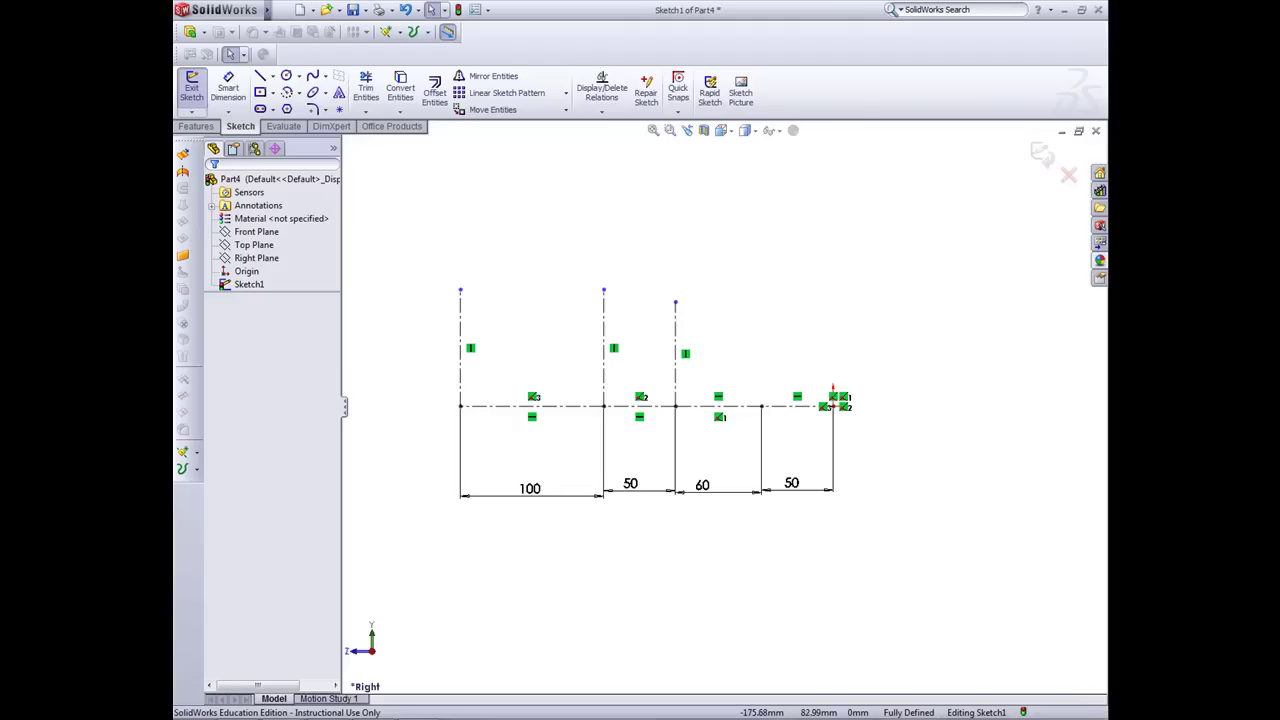
Step: Dimension the outermost vertical centerline to 45 mm and the neighbouring middle vertical centerline to 45 mm
{"action": "left_click", "coordinate": [228, 90]}
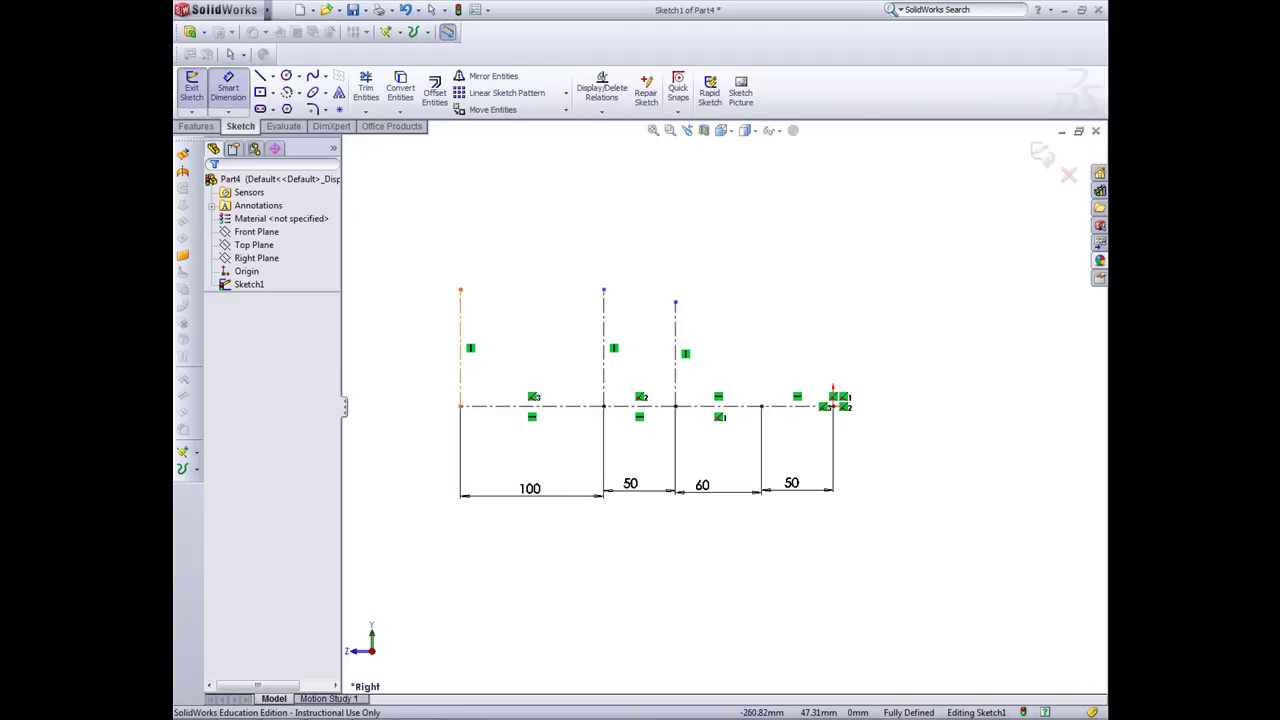
{"action": "left_click", "coordinate": [460, 345]}
{"action": "left_click", "coordinate": [410, 345]}
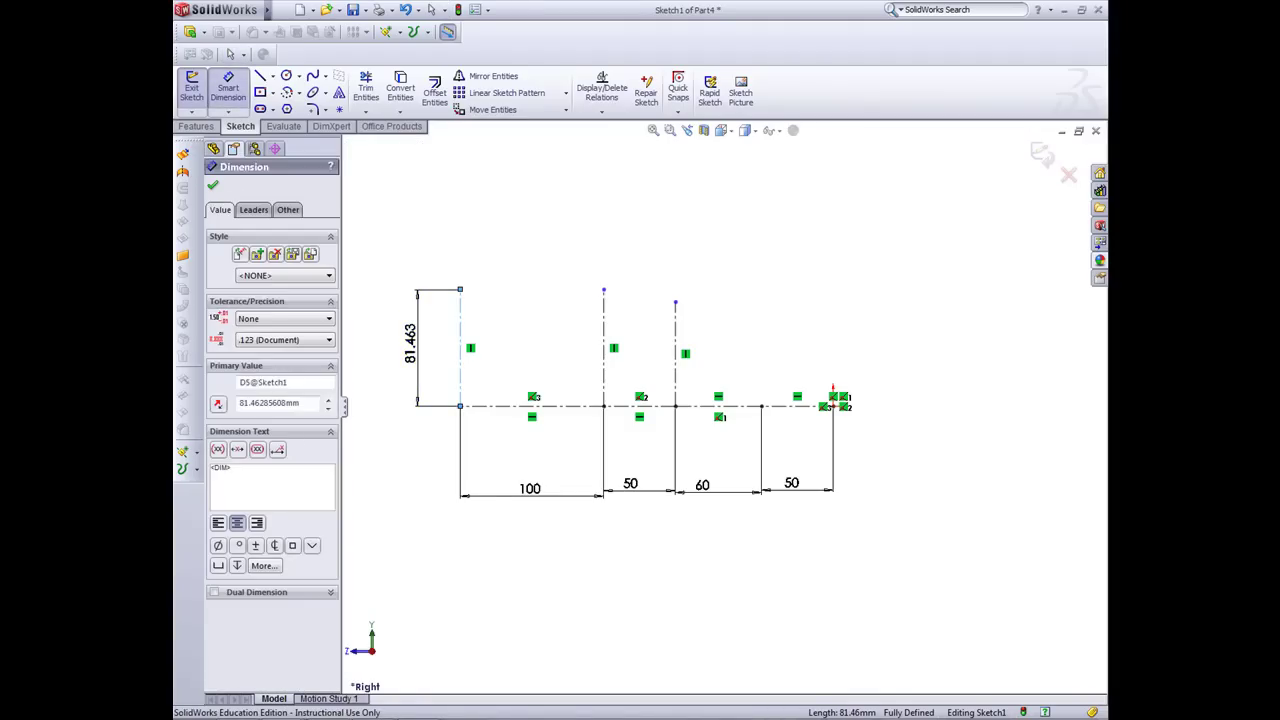
{"action": "type", "text": "45"}
{"action": "key", "text": "Return"}
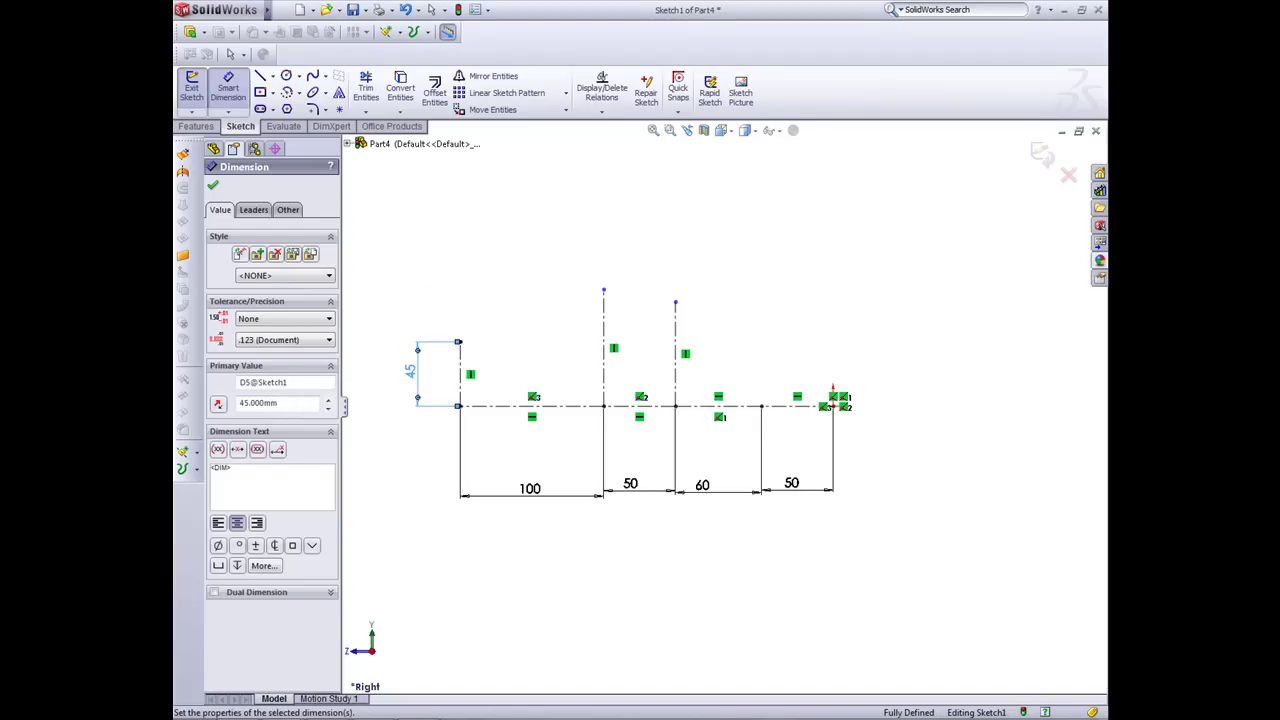
{"action": "left_click", "coordinate": [604, 328]}
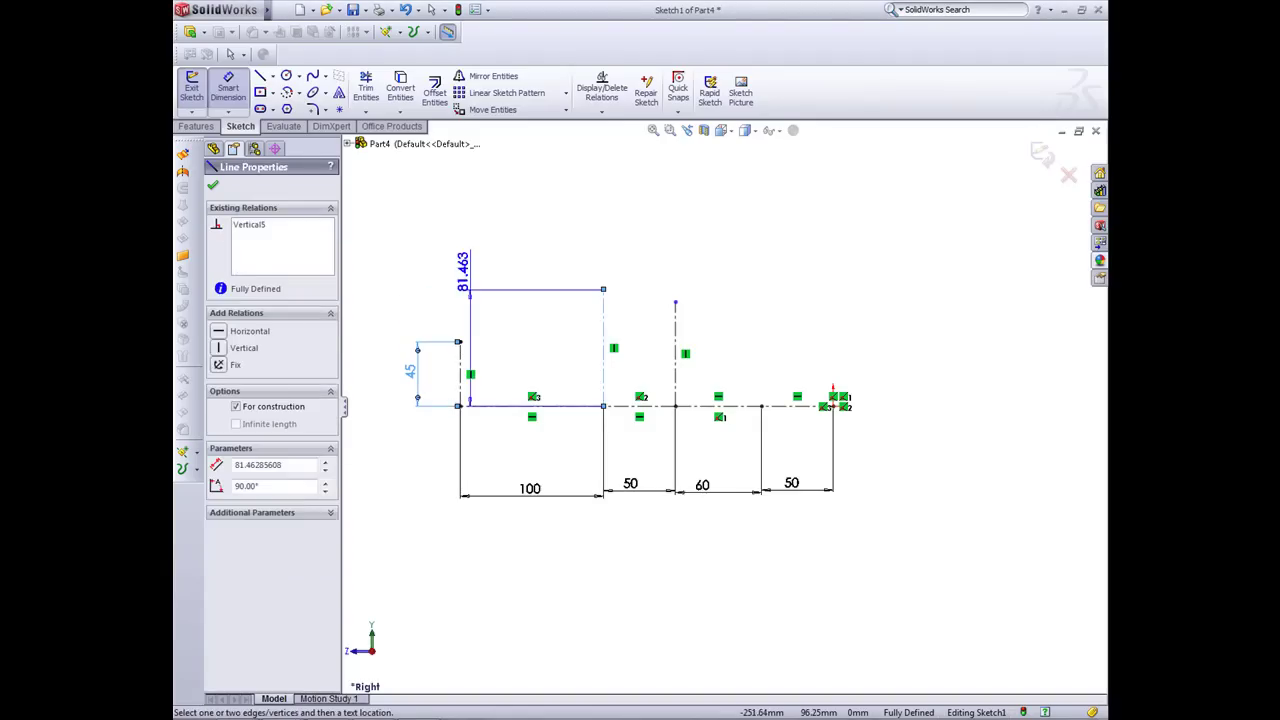
{"action": "left_click", "coordinate": [479, 259]}
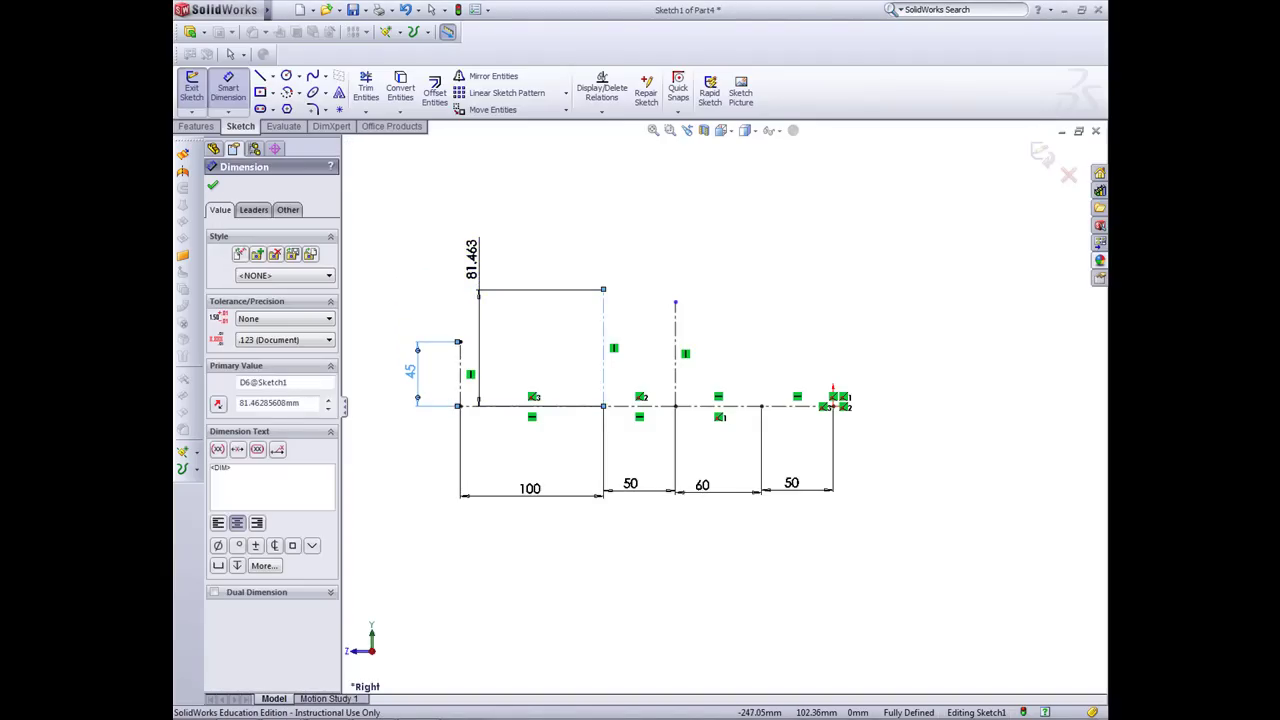
{"action": "type", "text": "45"}
{"action": "key", "text": "Return"}
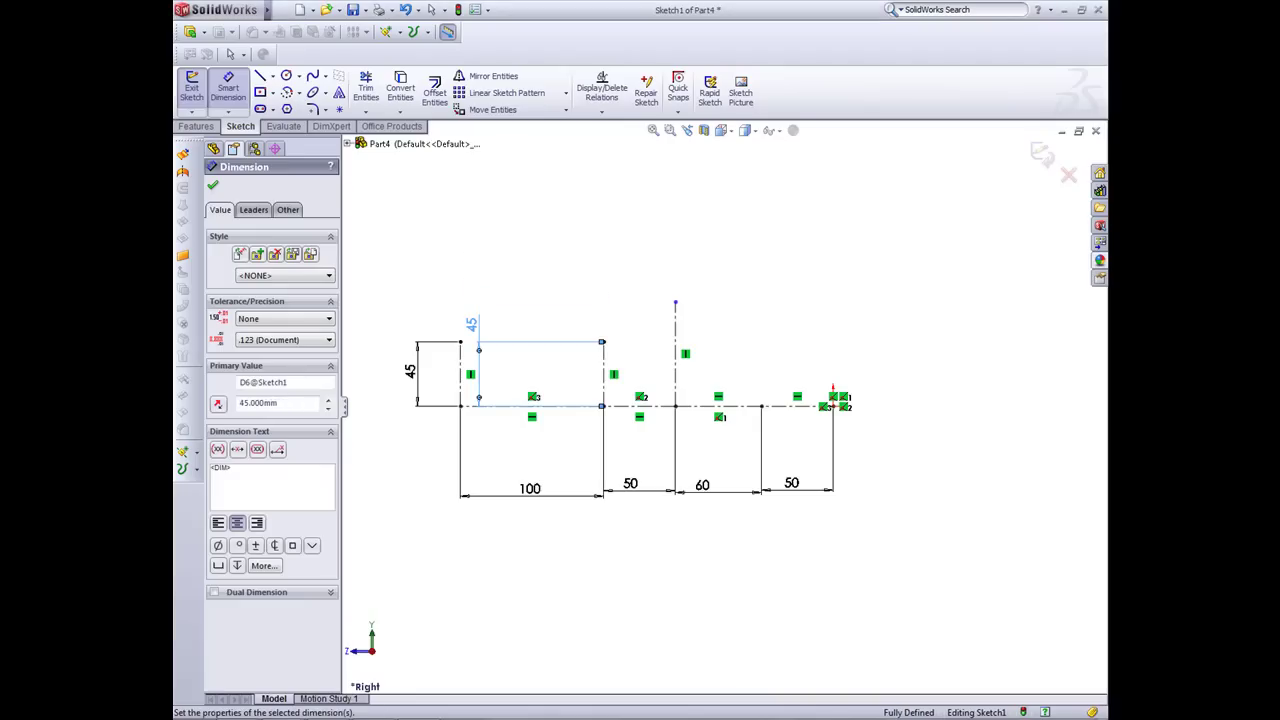
Step: Dimension the vertical centerline nearest the origin to 30 mm
{"action": "left_click", "coordinate": [674, 324]}
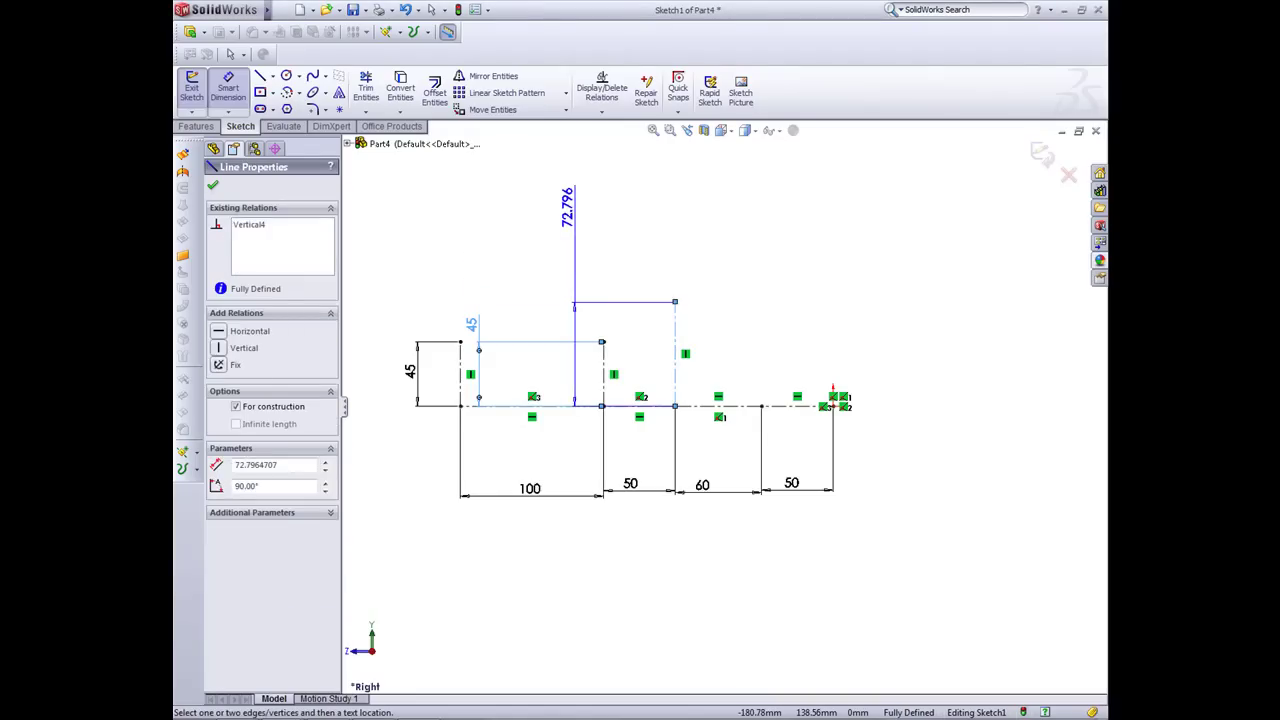
{"action": "left_click", "coordinate": [574, 207]}
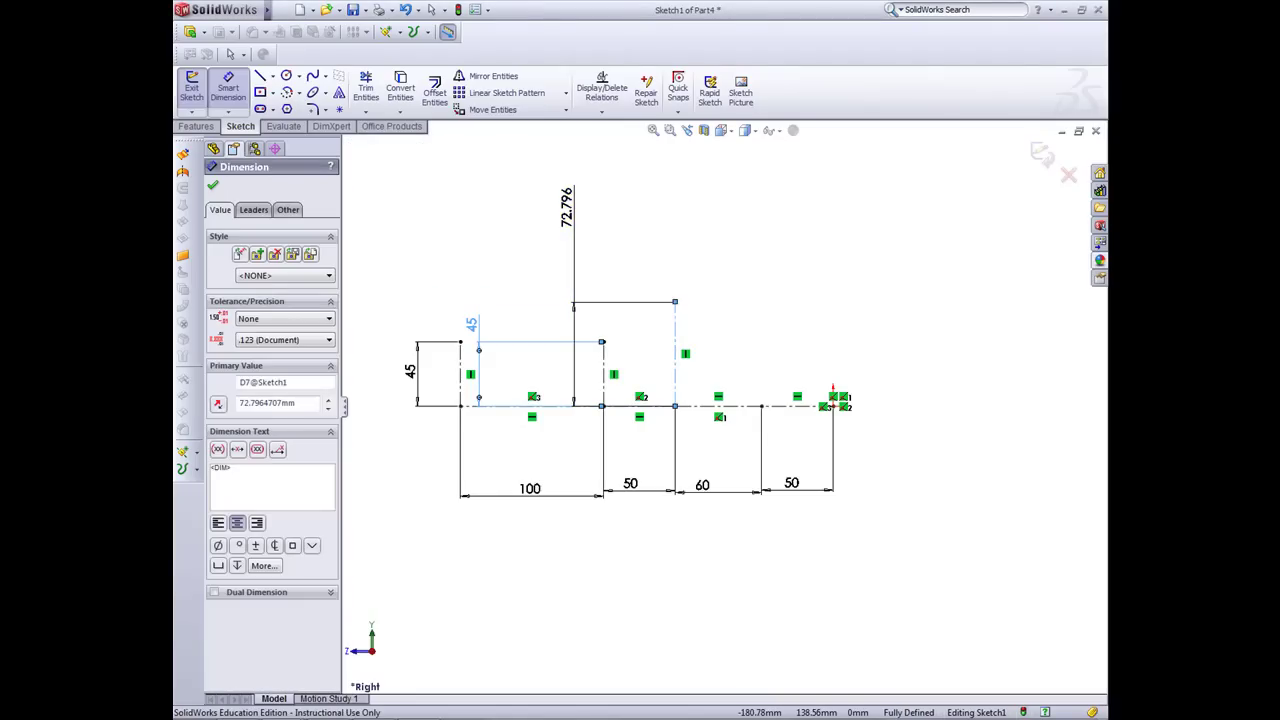
{"action": "type", "text": "30"}
{"action": "key", "text": "Return"}
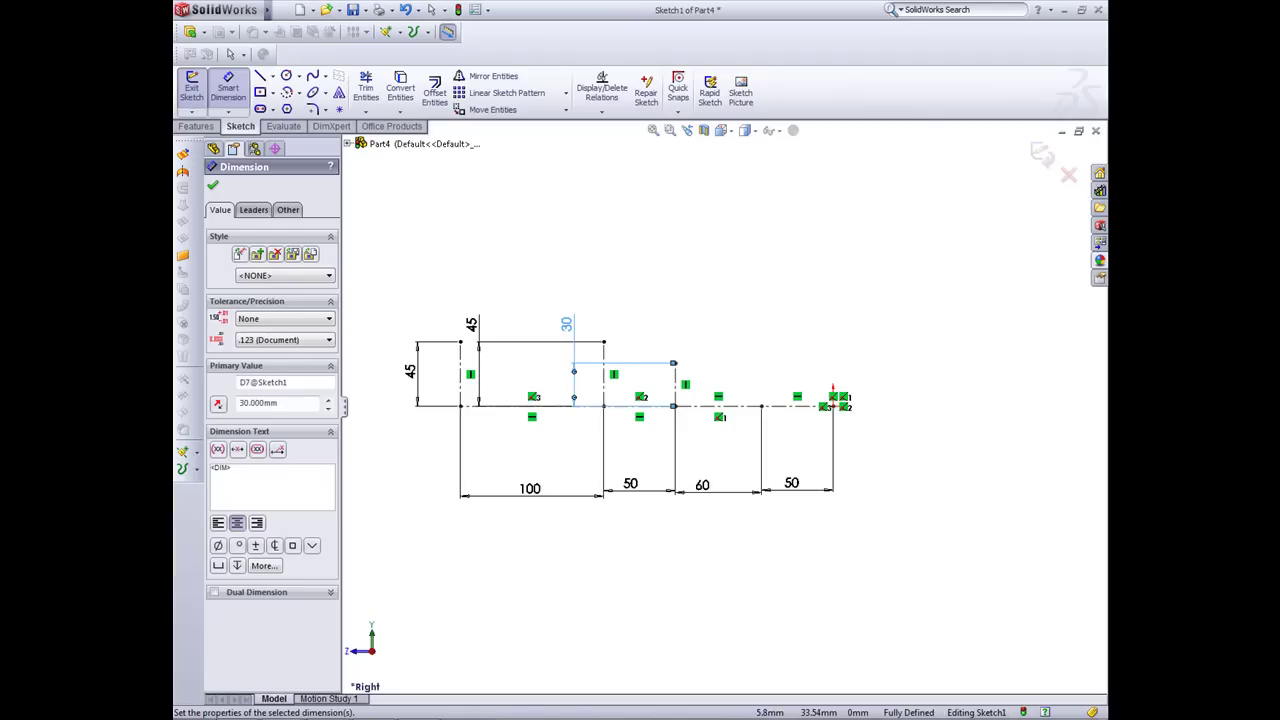
{"action": "key", "text": "Escape"}
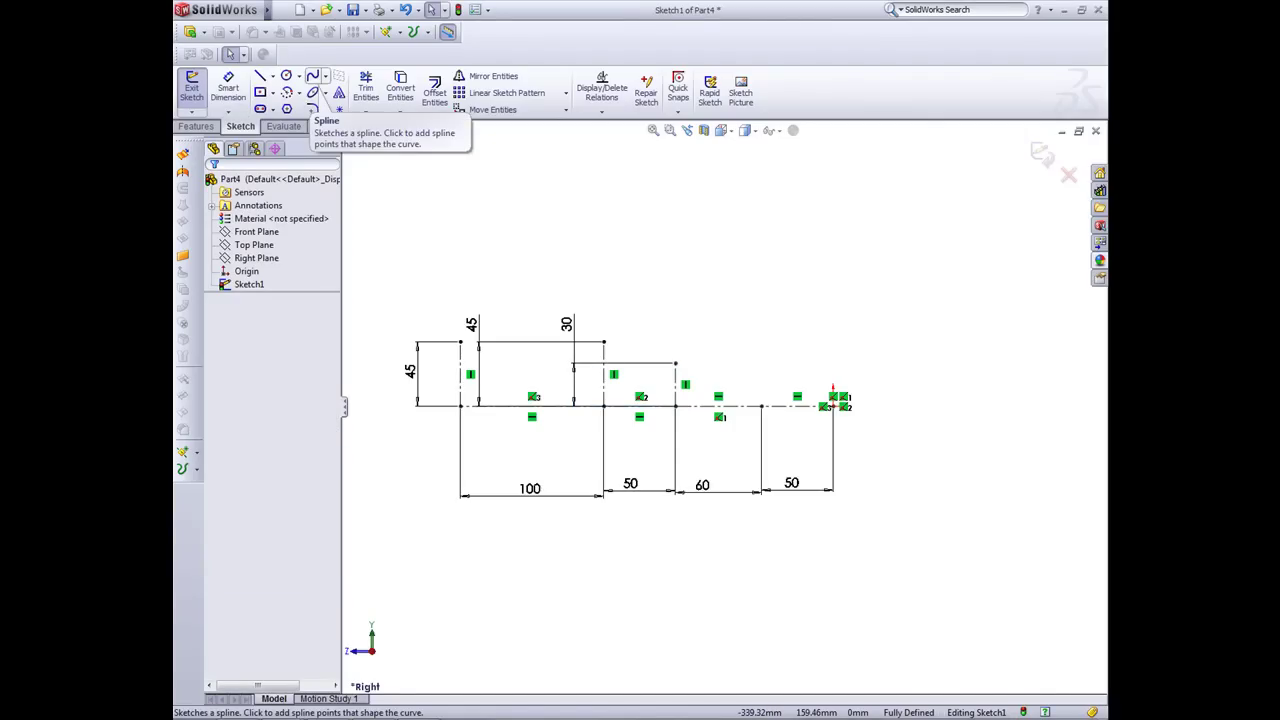
Step: Draw a spline from the origin through the end of the first horizontal segment and the upper endpoints of the three vertical centerlines
{"action": "left_click", "coordinate": [313, 76]}
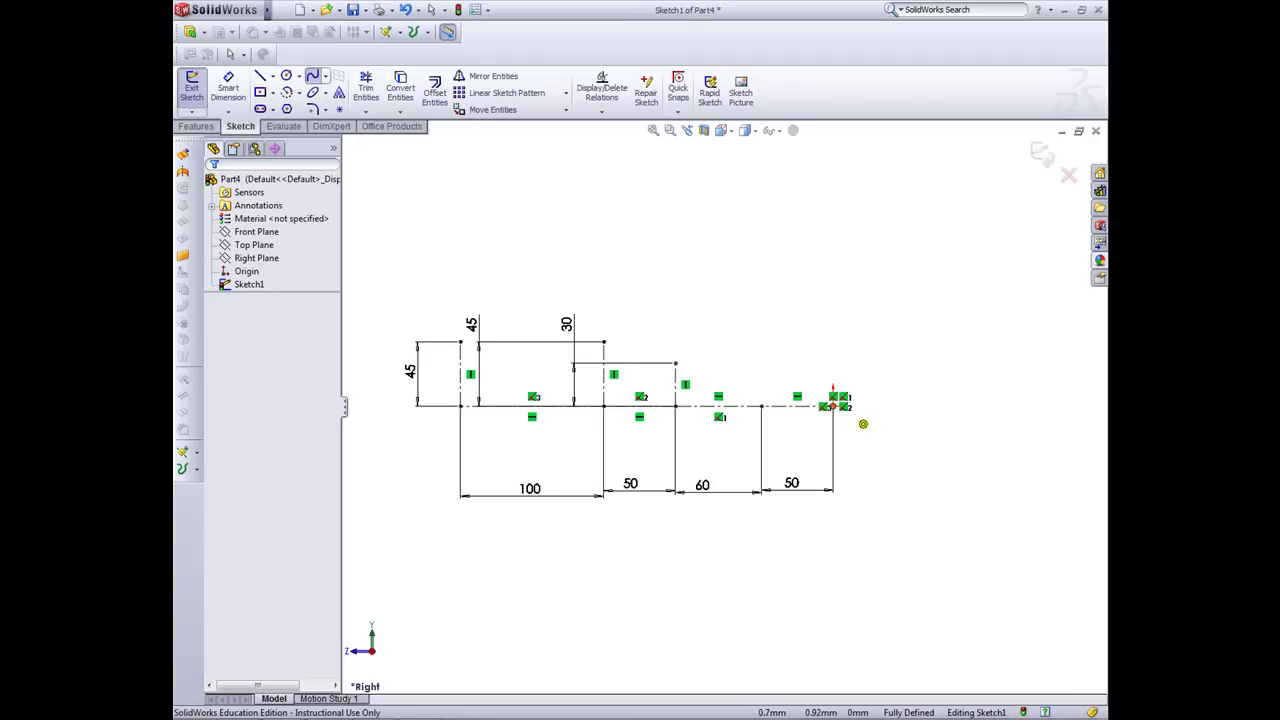
{"action": "left_click", "coordinate": [833, 405]}
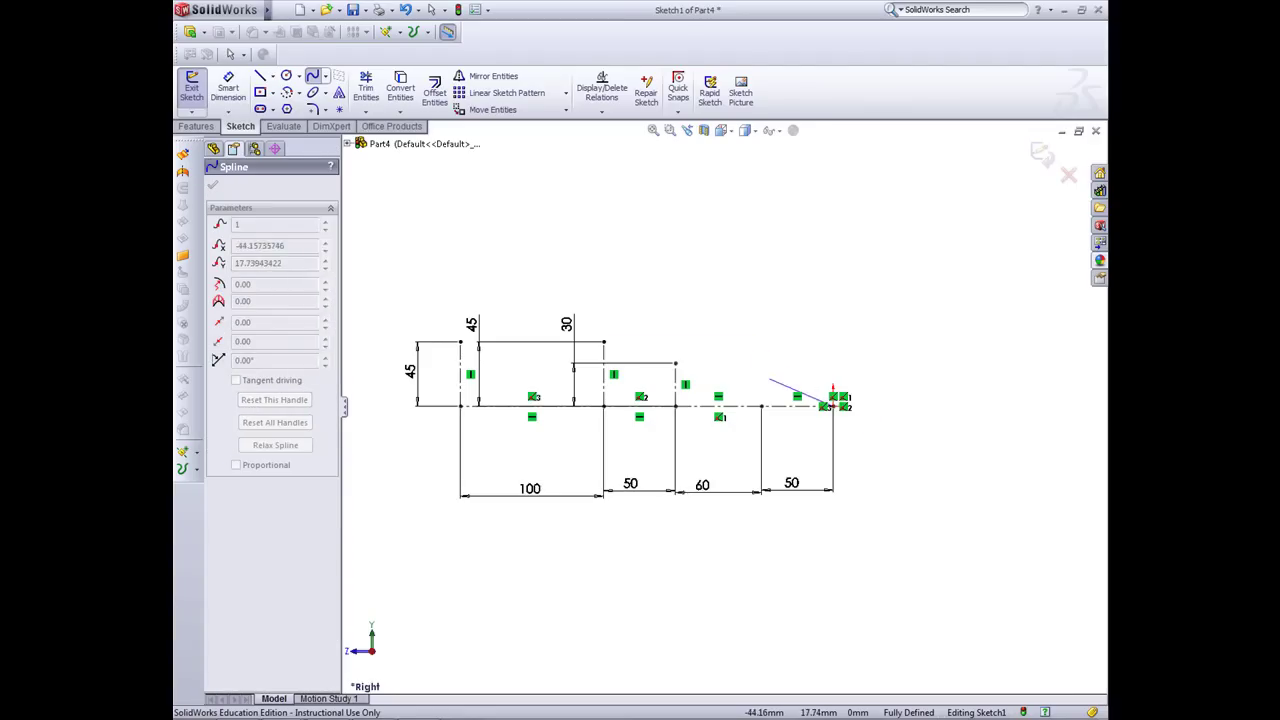
{"action": "left_click", "coordinate": [761, 405]}
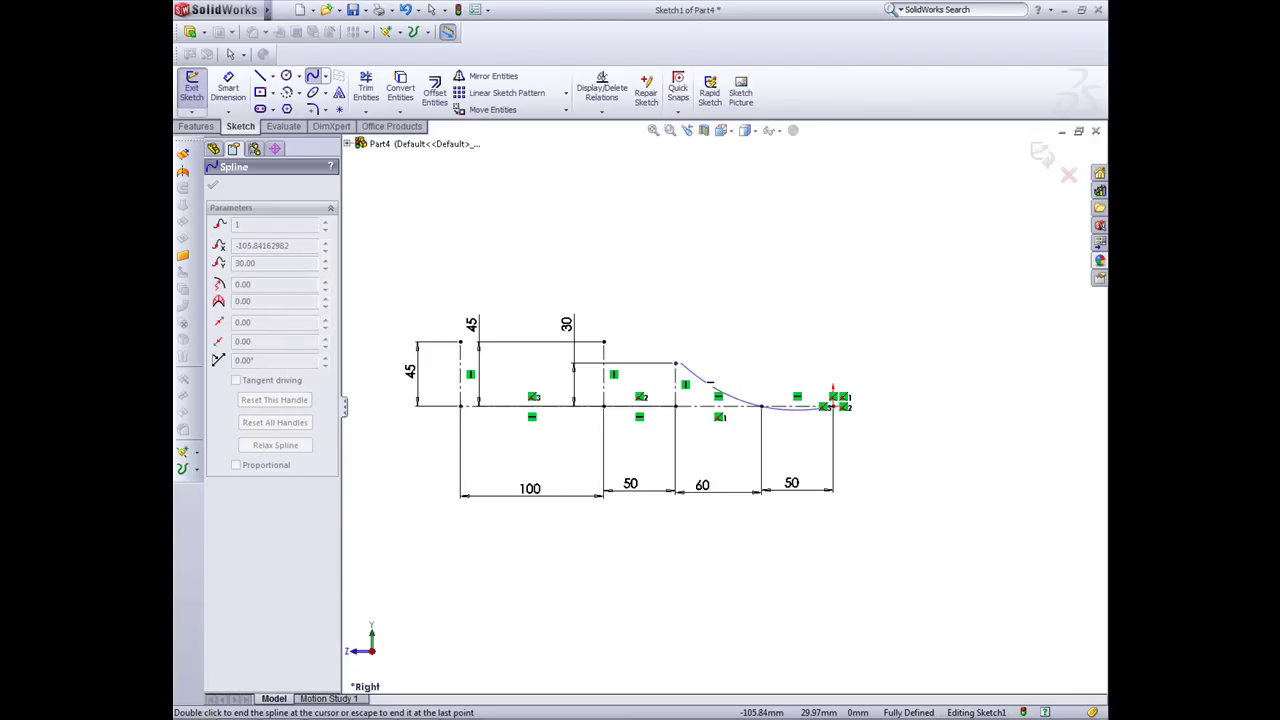
{"action": "left_click", "coordinate": [675, 363]}
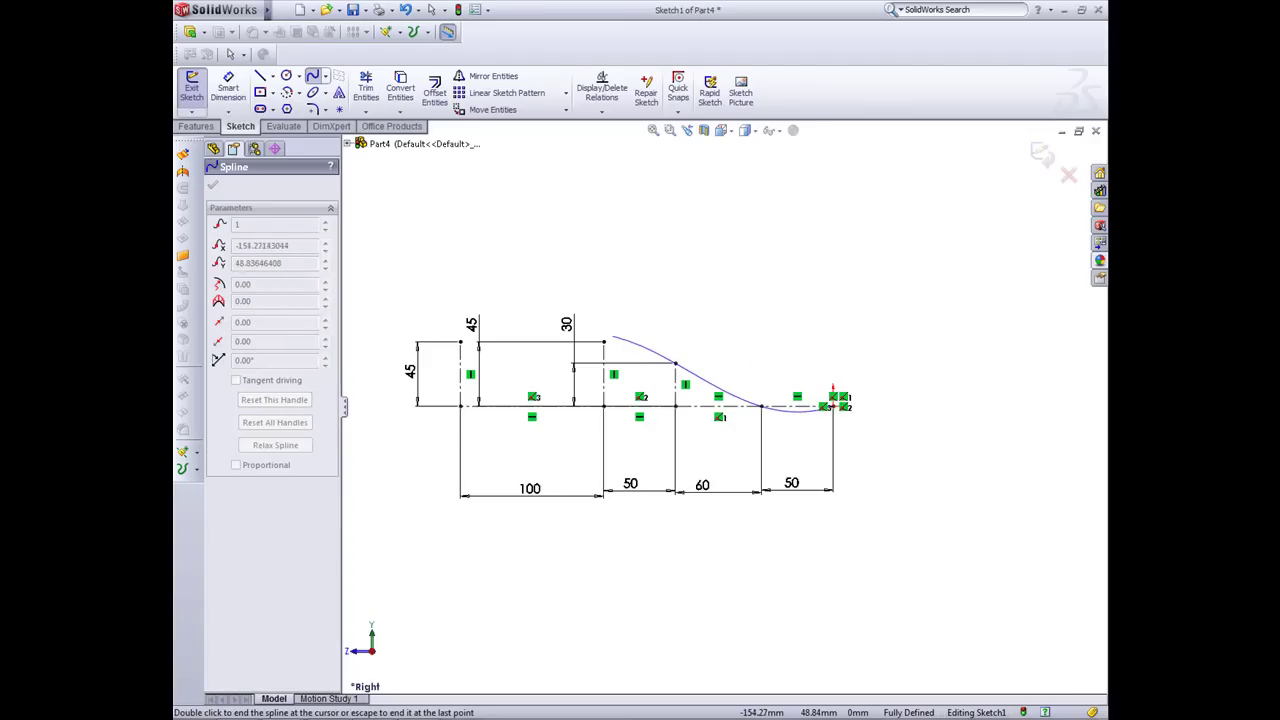
{"action": "left_click", "coordinate": [603, 342]}
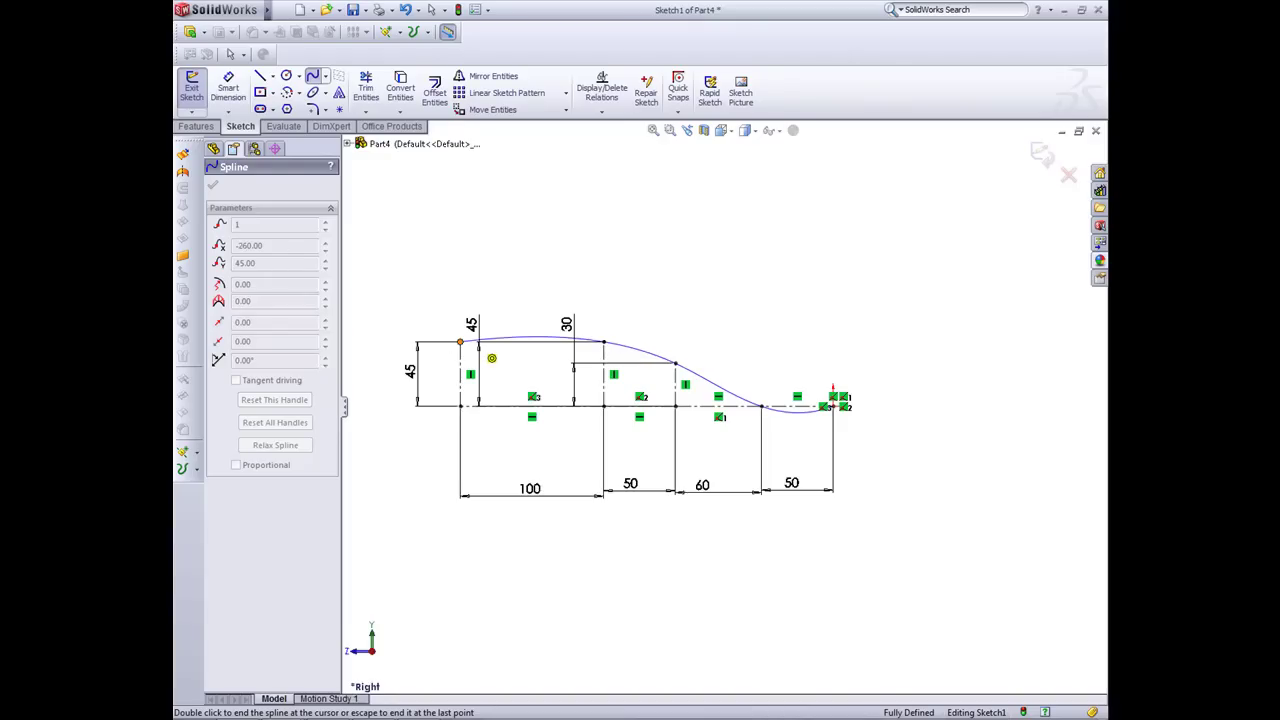
{"action": "double_click", "coordinate": [460, 342]}
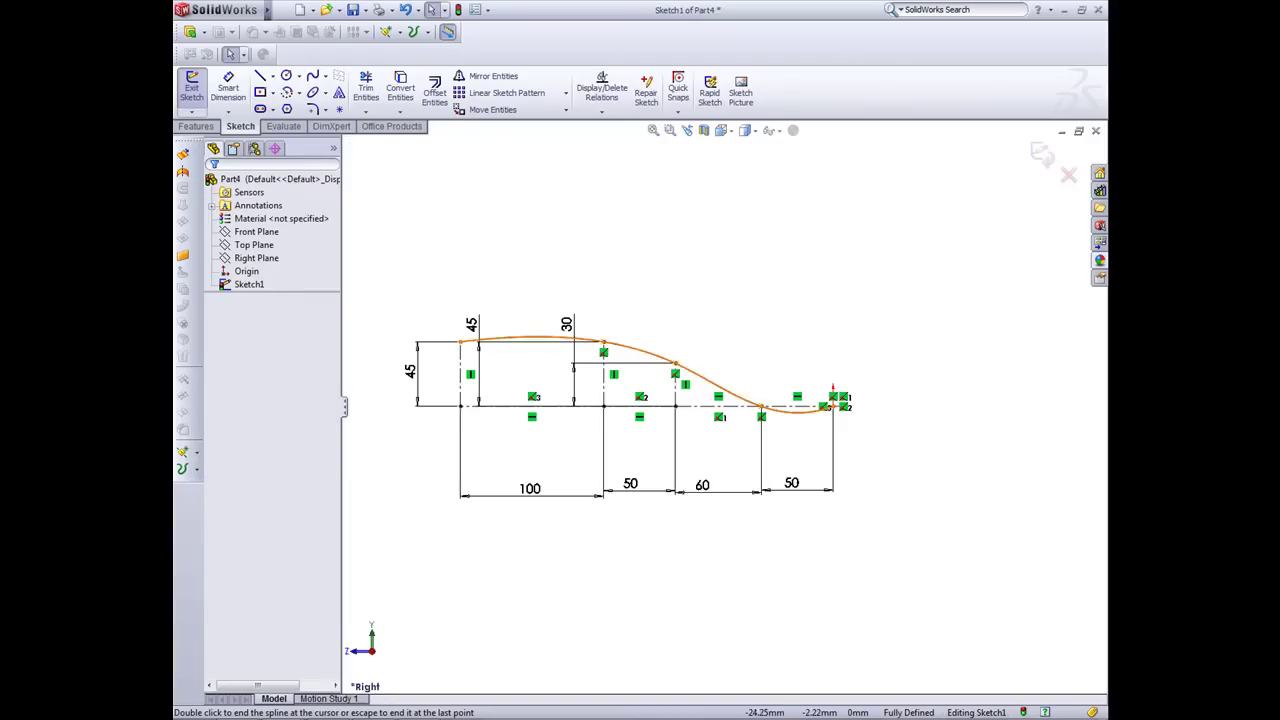
Step: Trim away the spline portion between the origin and the end of the first 50 mm horizontal segment
{"action": "scroll", "coordinate": [813, 408], "scroll_direction": "down", "scroll_amount": 3}
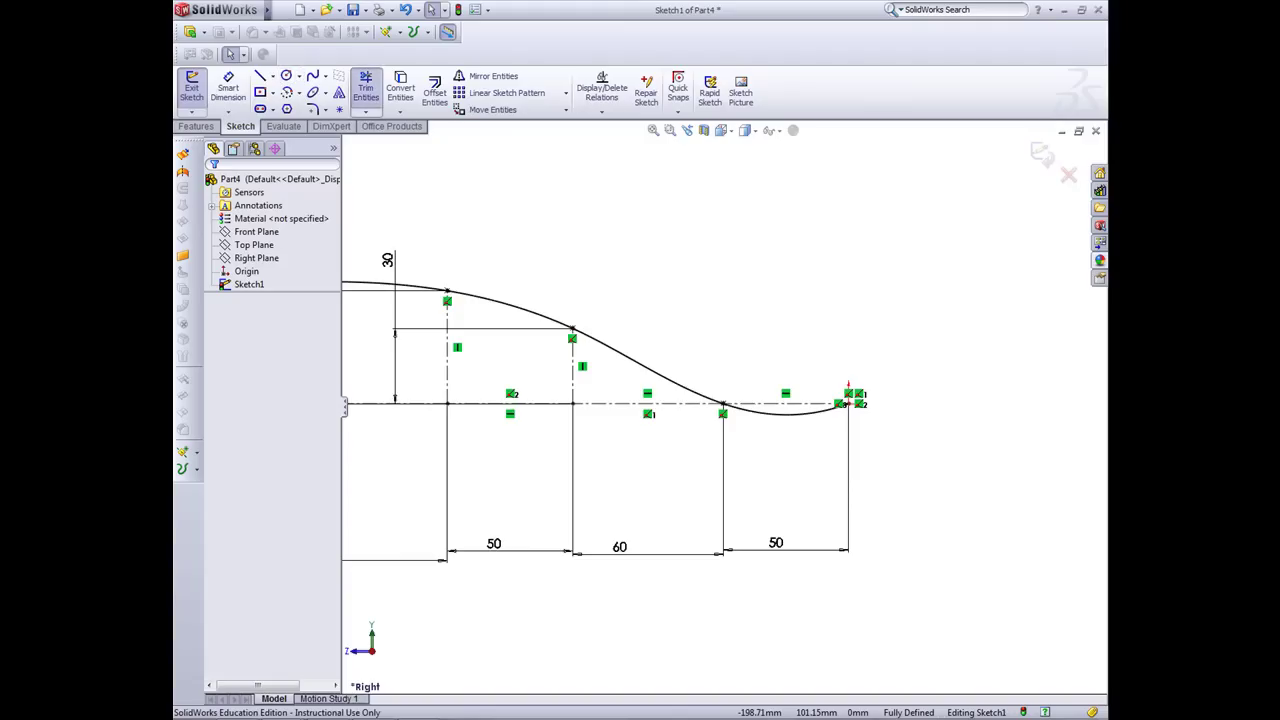
{"action": "left_click", "coordinate": [366, 88]}
{"action": "left_click", "coordinate": [784, 416]}
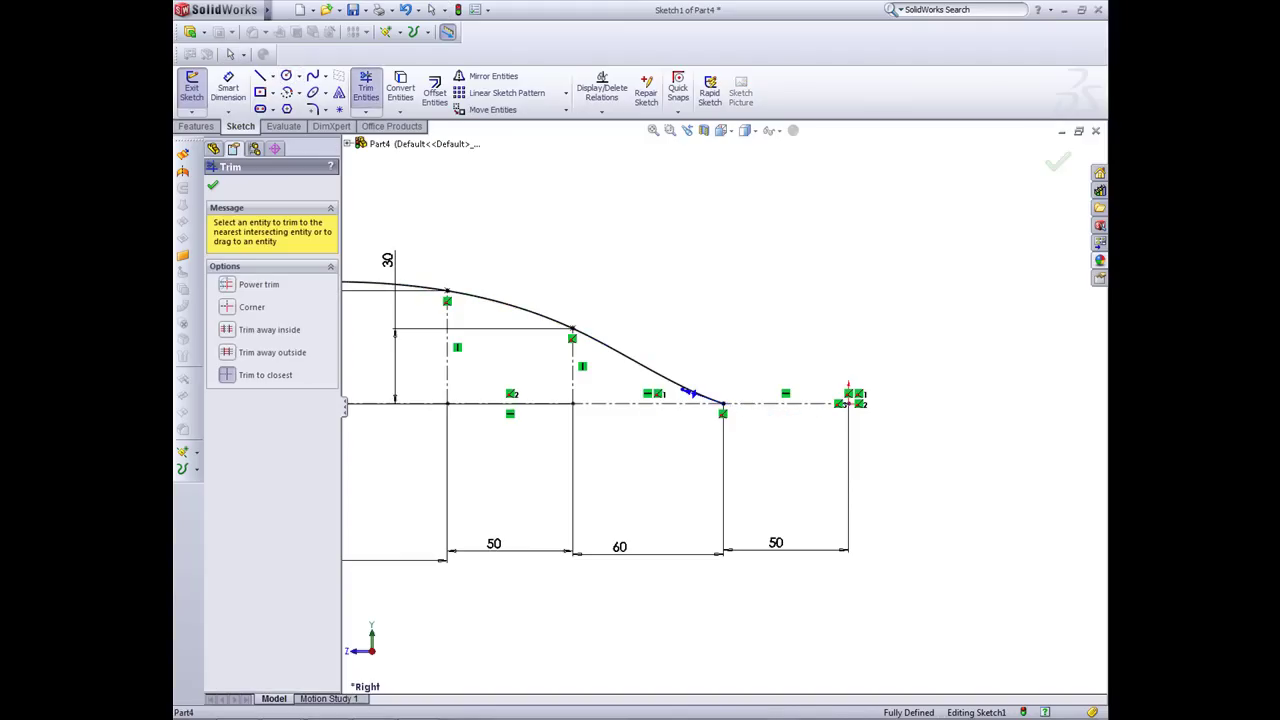
{"action": "key", "text": "Escape"}
{"action": "scroll", "coordinate": [700, 393], "scroll_direction": "up", "scroll_amount": 4}
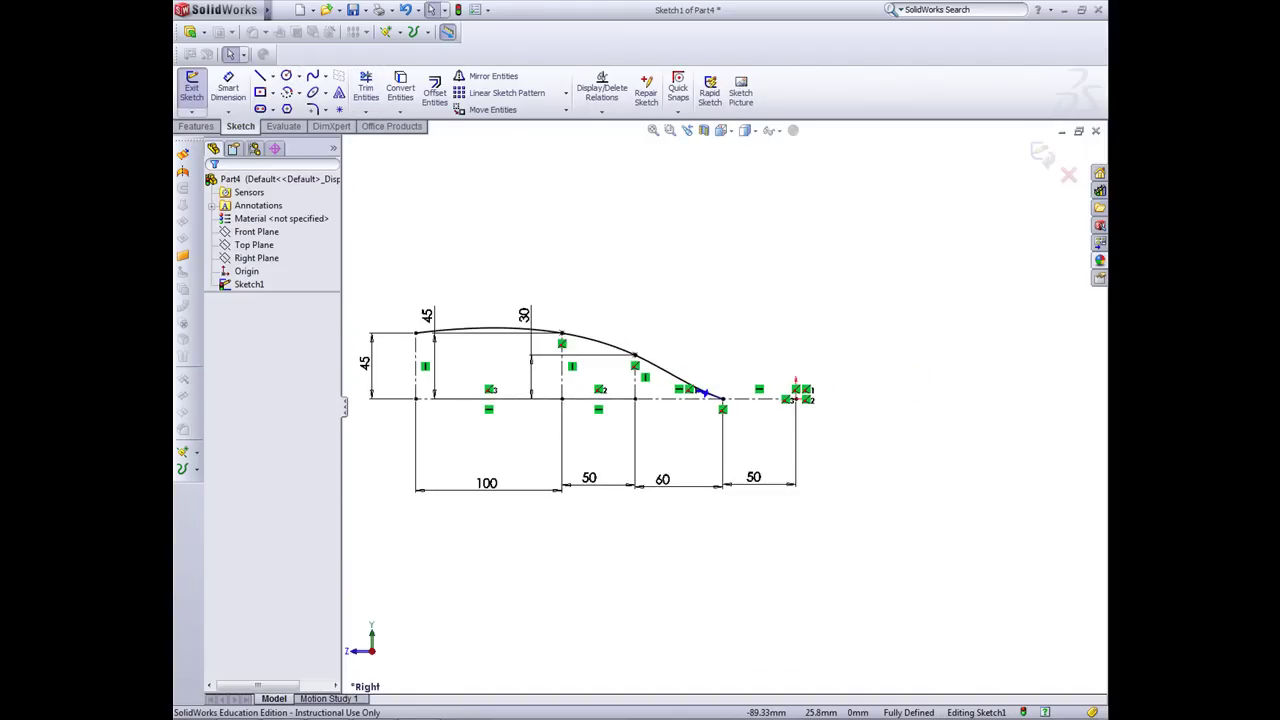
{"action": "left_click", "coordinate": [705, 393]}
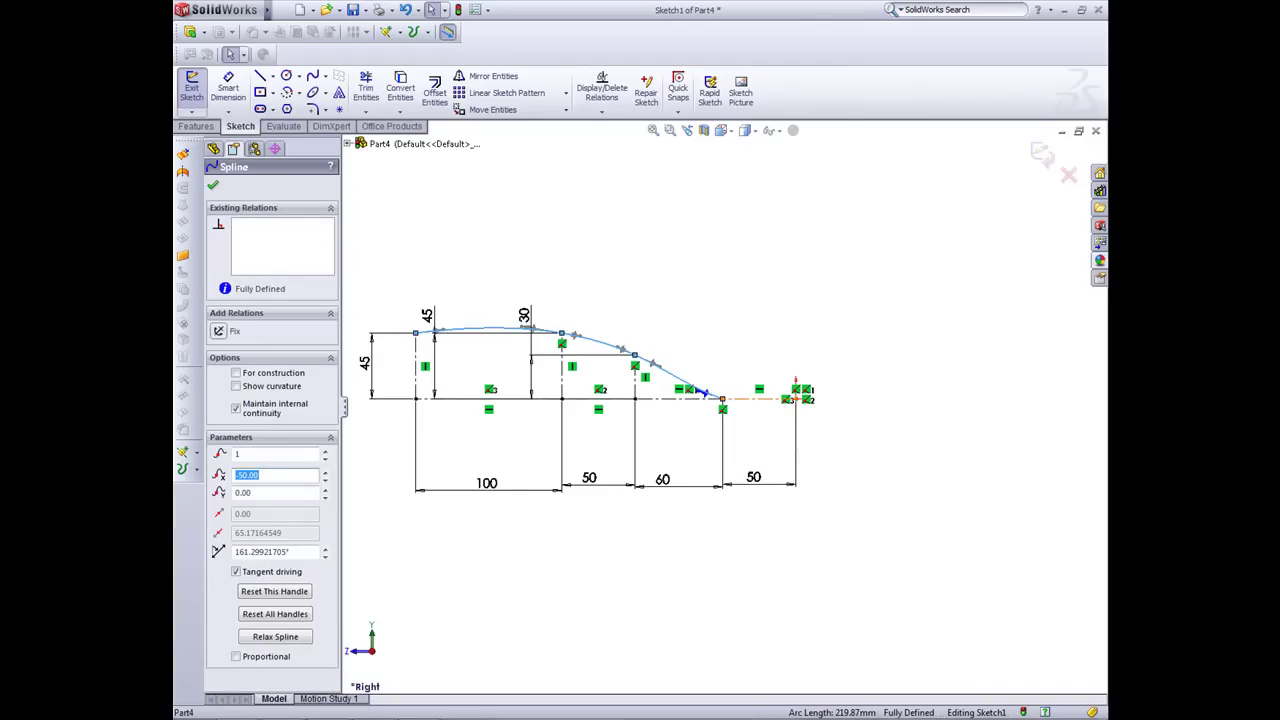
{"action": "left_click", "coordinate": [745, 399], "text": "ctrl"}
{"action": "left_click", "coordinate": [674, 338]}
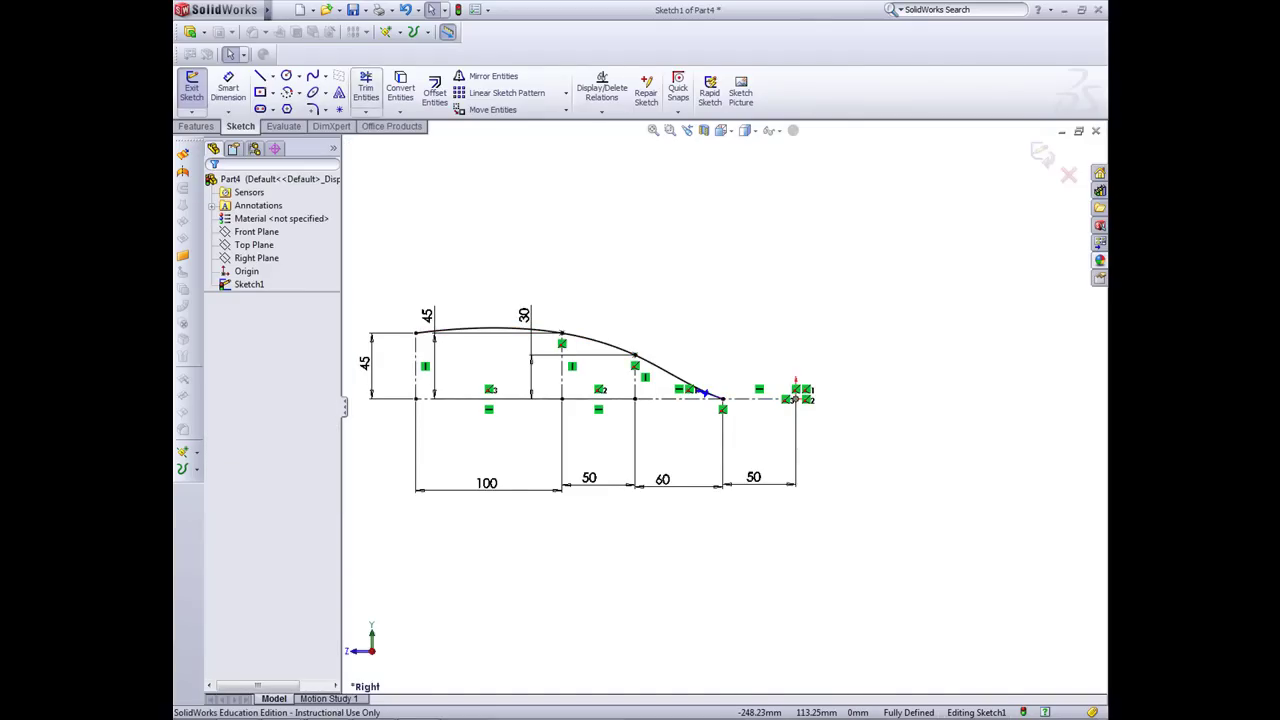
Step: Add an Equal Curvature relation between the spline and the horizontal centerline segment starting at the origin, and exit the sketch
{"action": "left_click", "coordinate": [704, 393]}
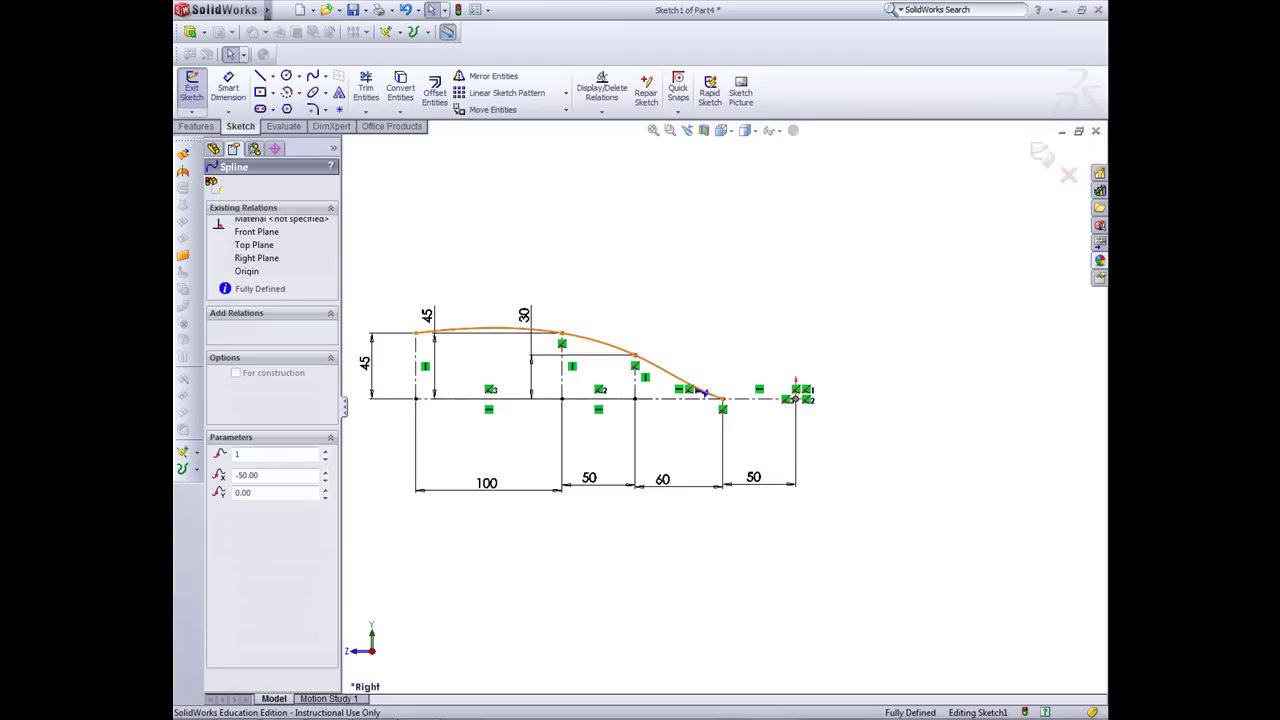
{"action": "left_click", "coordinate": [762, 399], "text": "ctrl"}
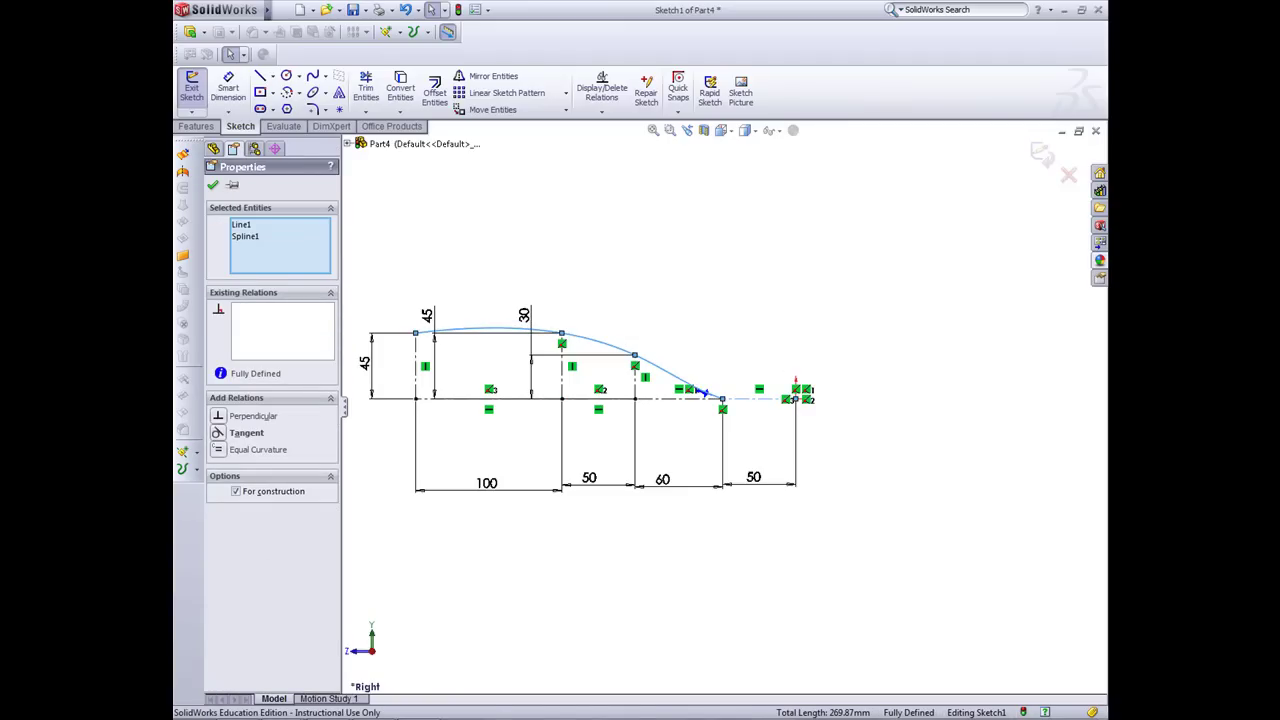
{"action": "left_click", "coordinate": [257, 450]}
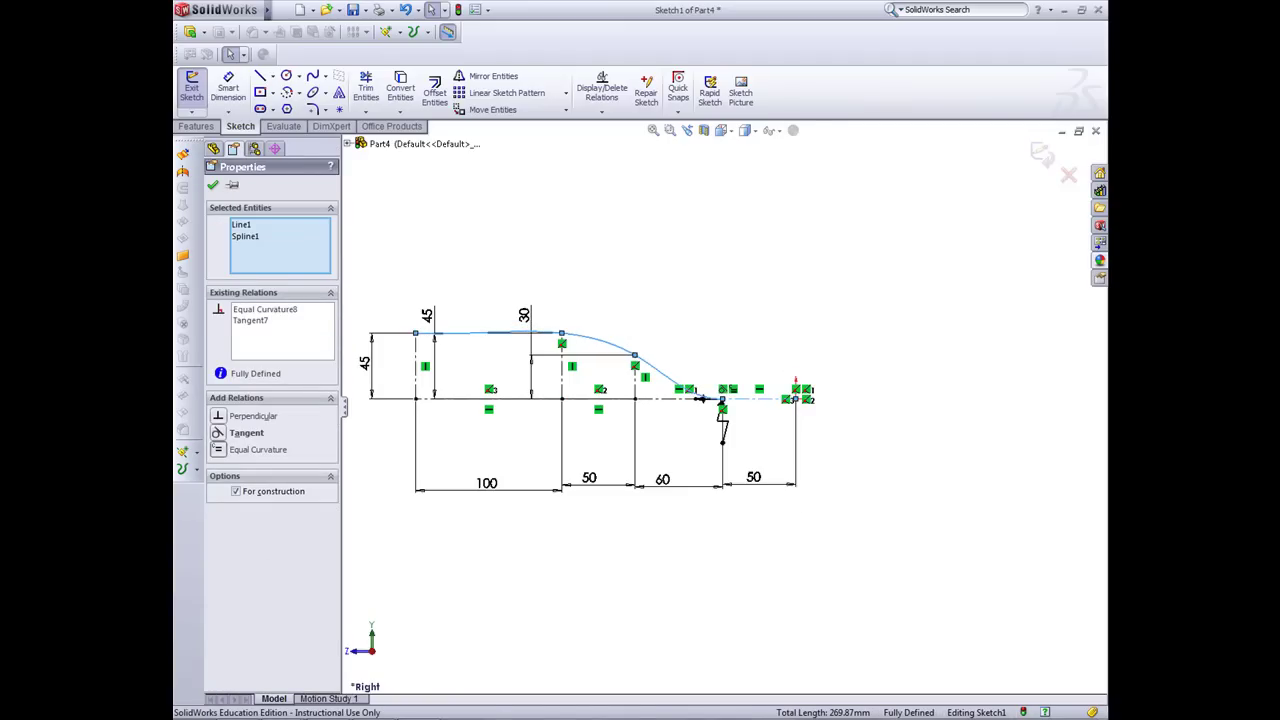
{"action": "scroll", "coordinate": [771, 370], "scroll_direction": "down", "scroll_amount": 3}
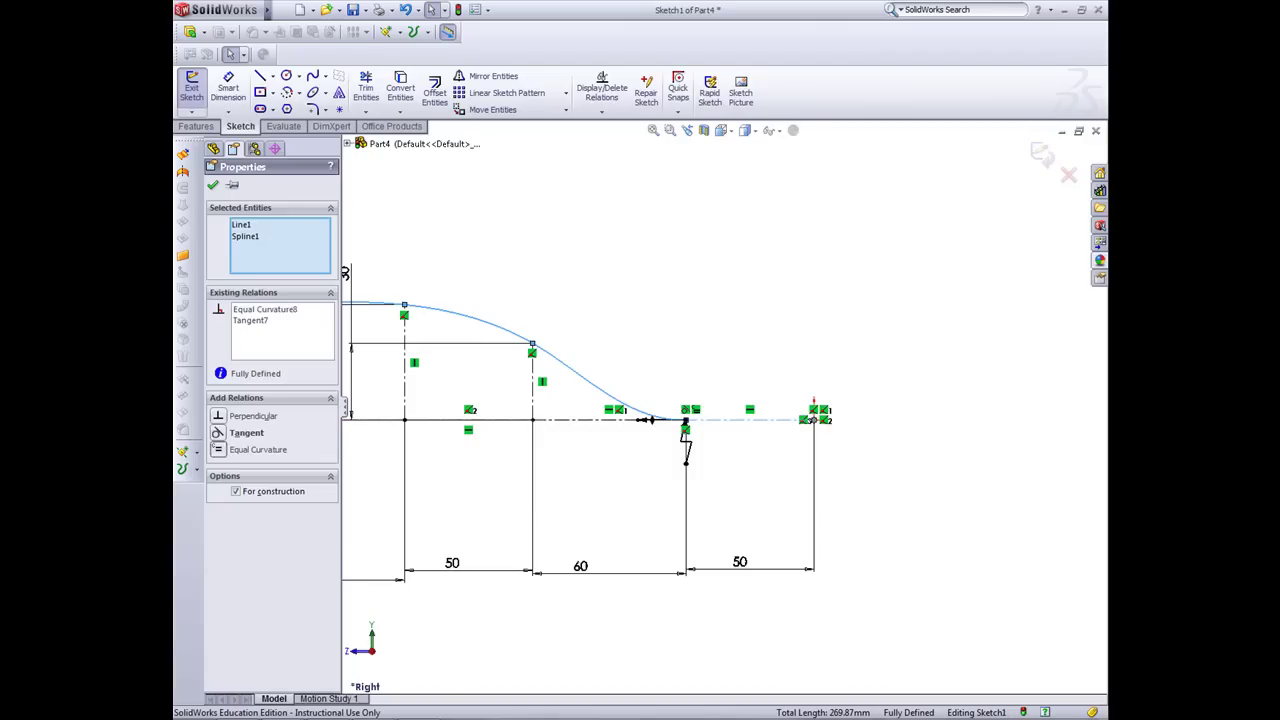
{"action": "scroll", "coordinate": [700, 430], "scroll_direction": "up", "scroll_amount": 5}
{"action": "key", "text": "Escape"}
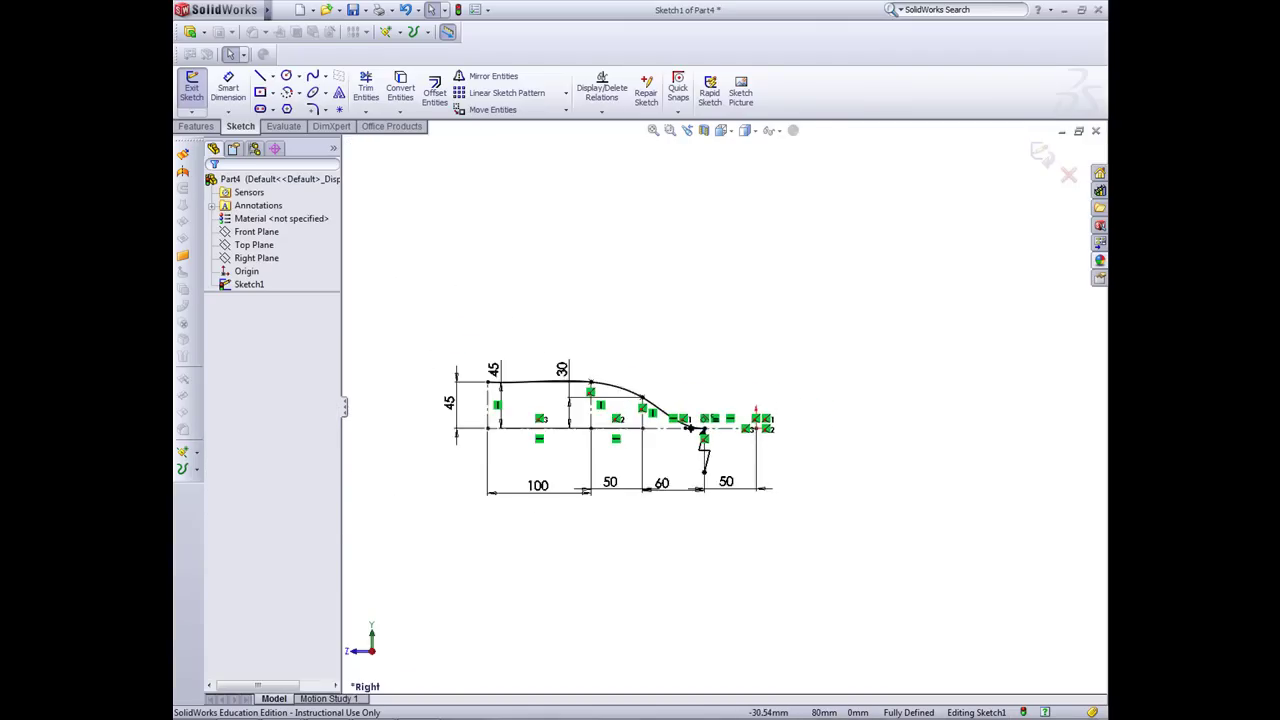
{"action": "scroll", "coordinate": [690, 428], "scroll_direction": "down", "scroll_amount": 3}
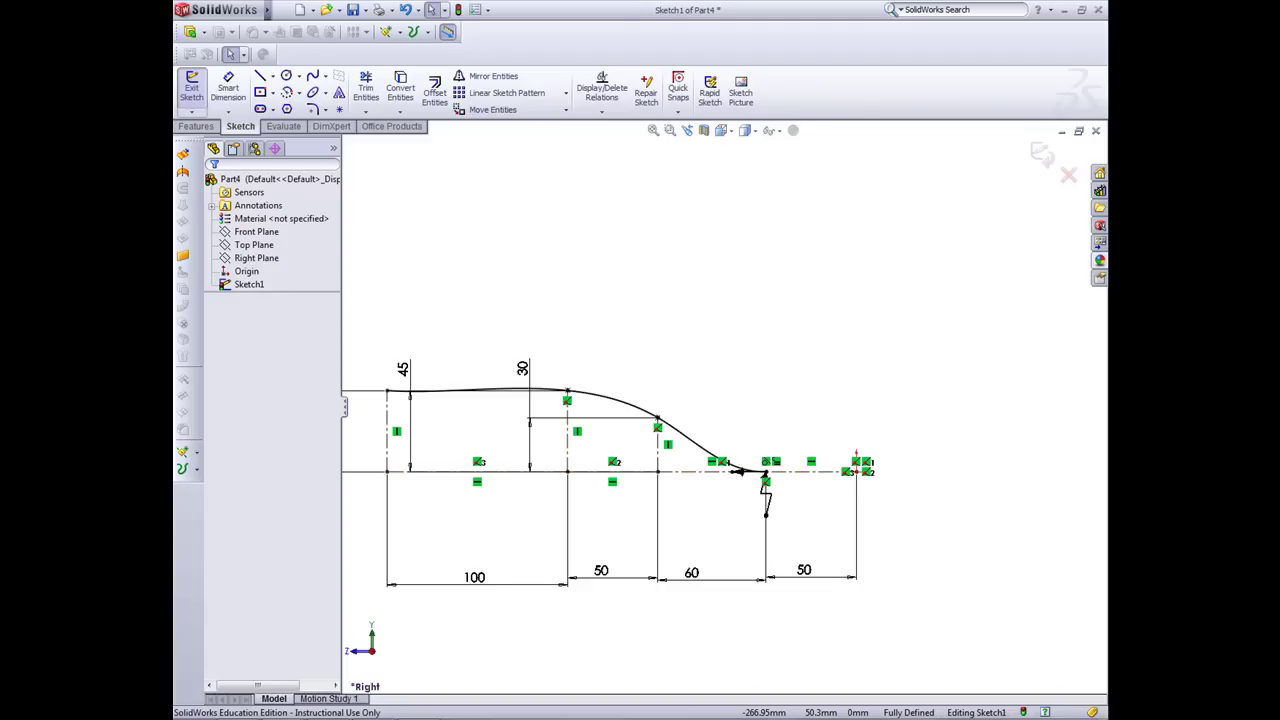
{"action": "left_click", "coordinate": [191, 87]}
Step: Create a reference plane parallel to the Front Plane, passing through the spline endpoint on the horizontal centerline
{"action": "mouse_move", "coordinate": [690, 428]}
{"action": "middle_mouse_down"}
{"action": "mouse_move", "coordinate": [620, 430]}
{"action": "mouse_move", "coordinate": [598, 465]}
{"action": "middle_mouse_up"}
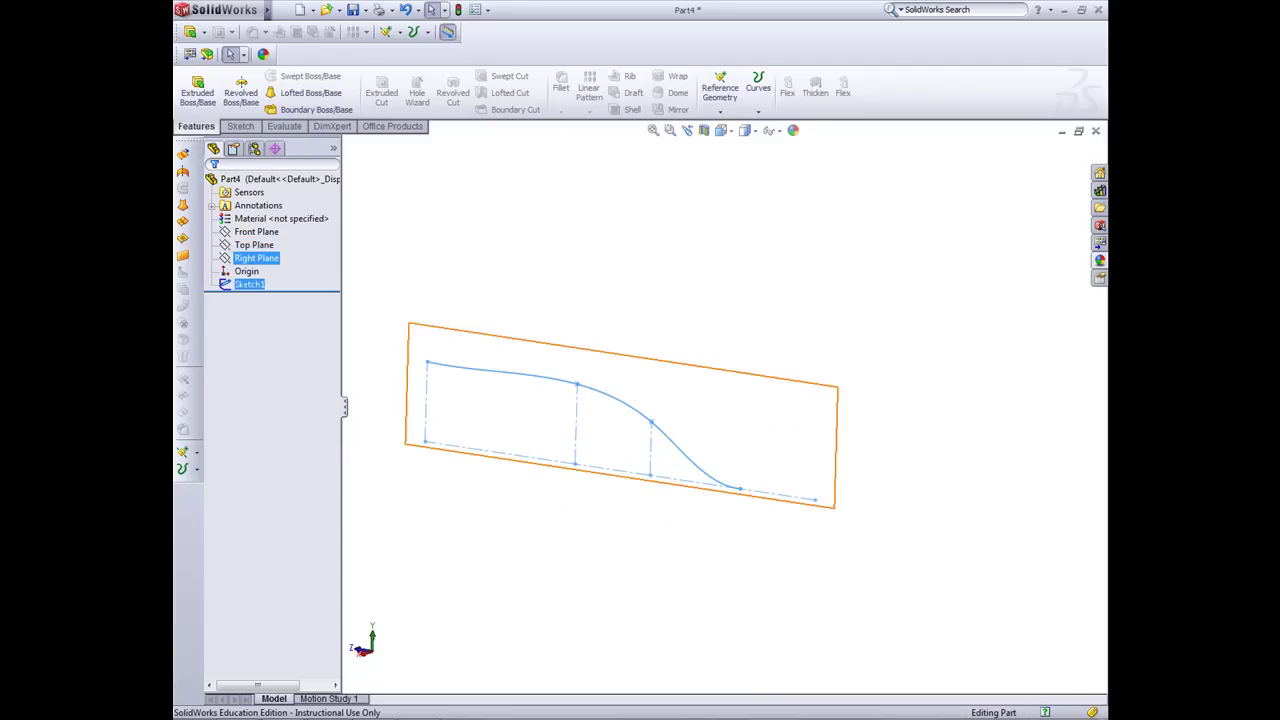
{"action": "left_click", "coordinate": [256, 232]}
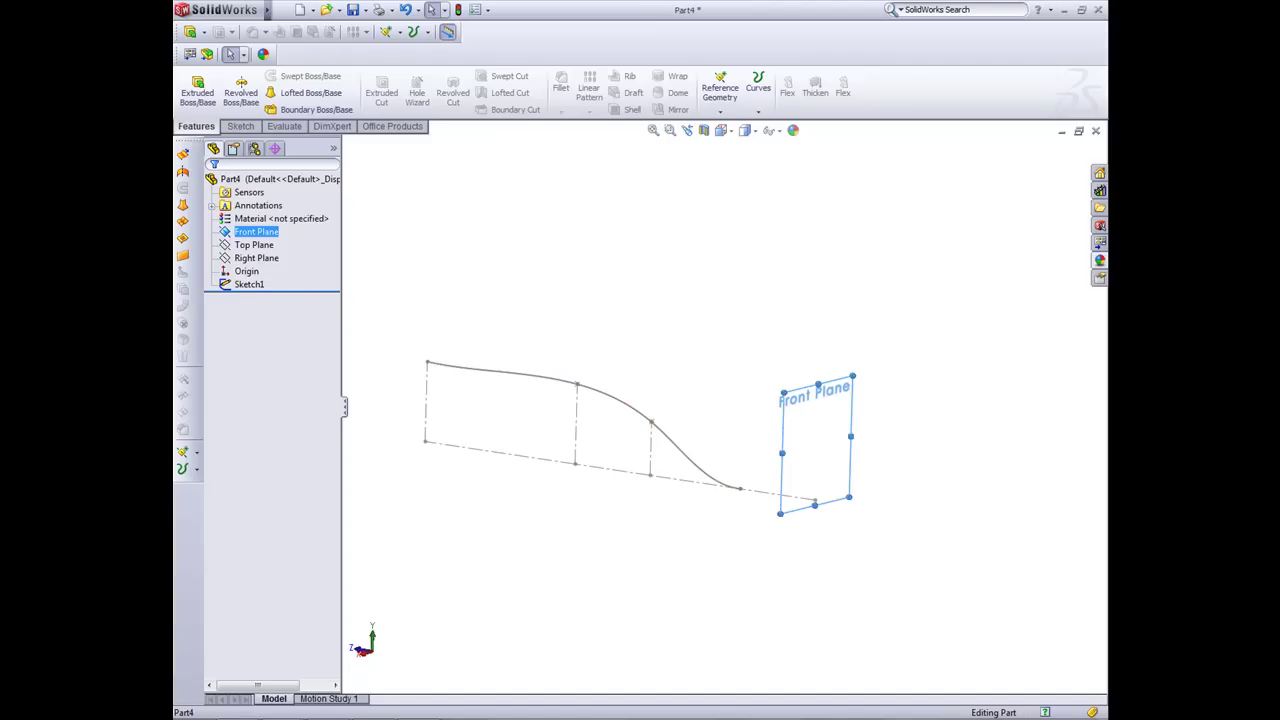
{"action": "left_click", "coordinate": [720, 90]}
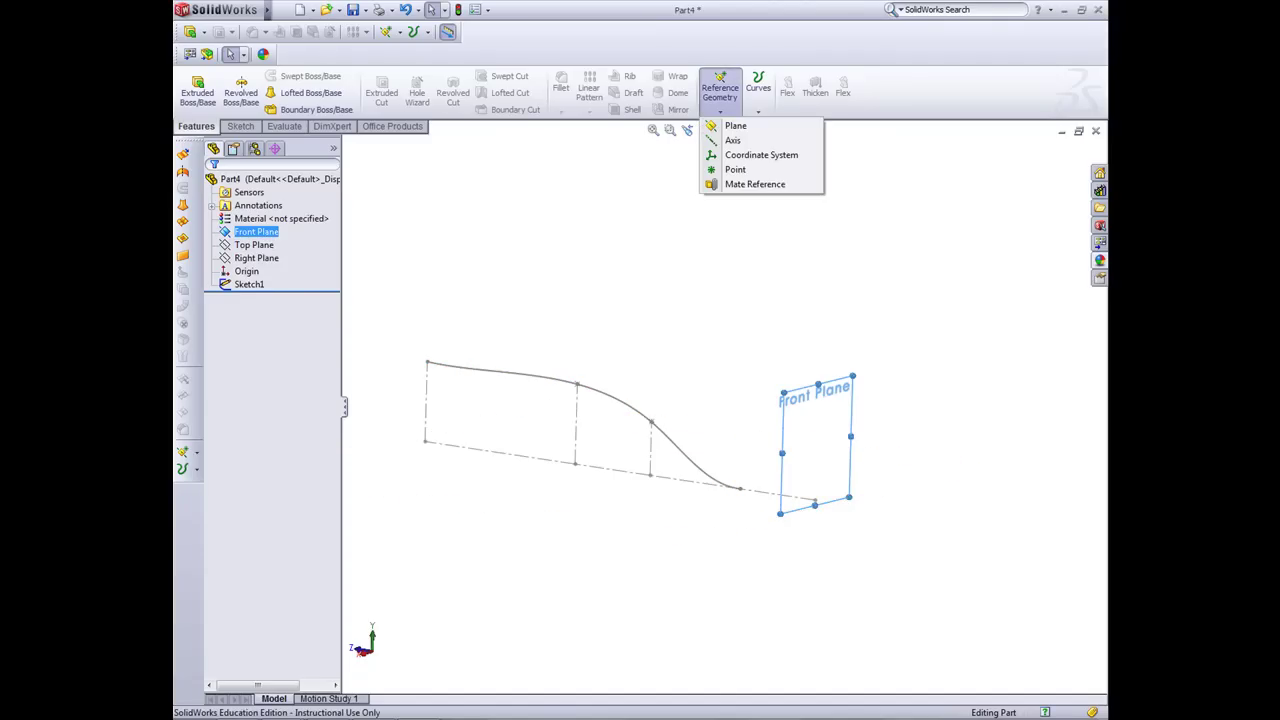
{"action": "left_click", "coordinate": [735, 125]}
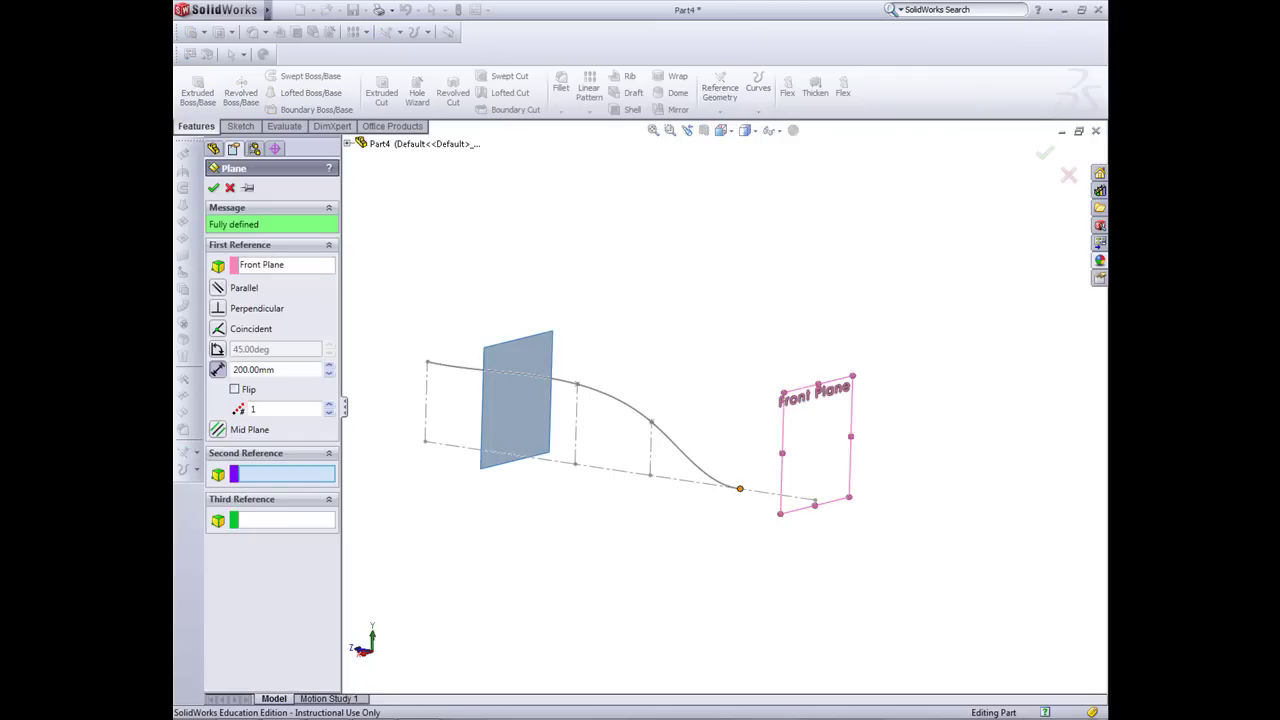
{"action": "left_click", "coordinate": [740, 488]}
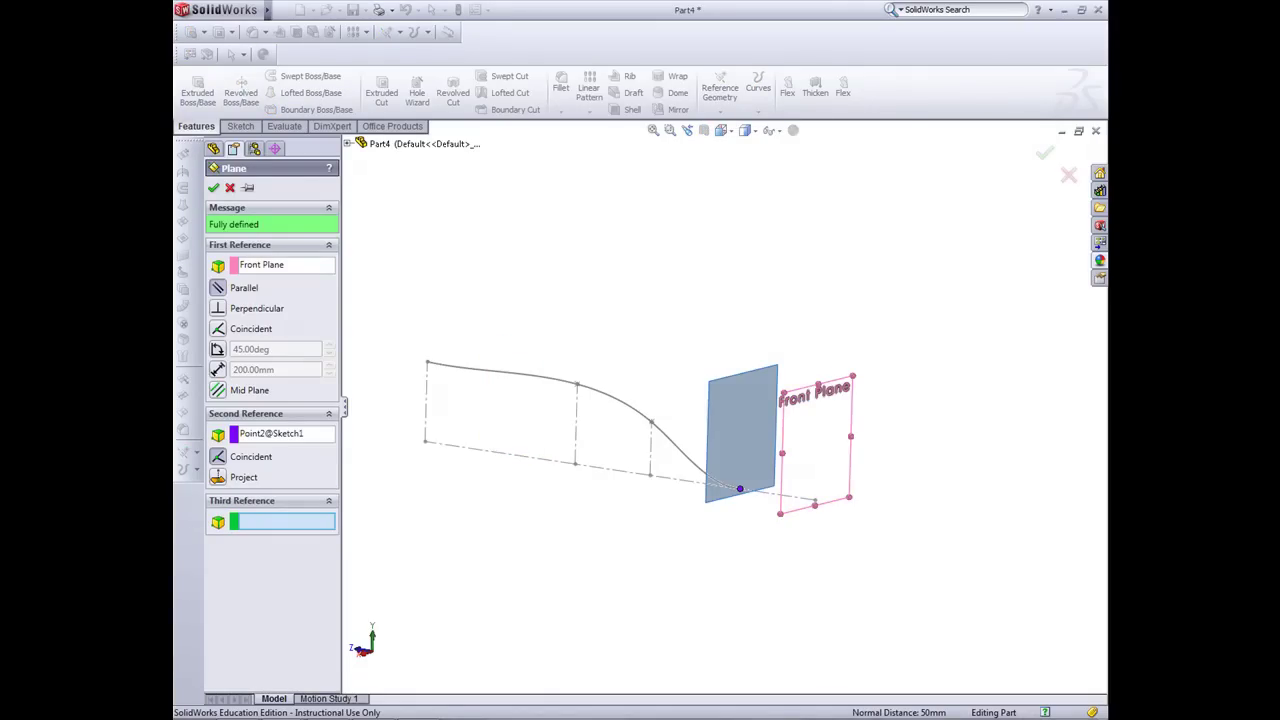
{"action": "key", "text": "Return"}
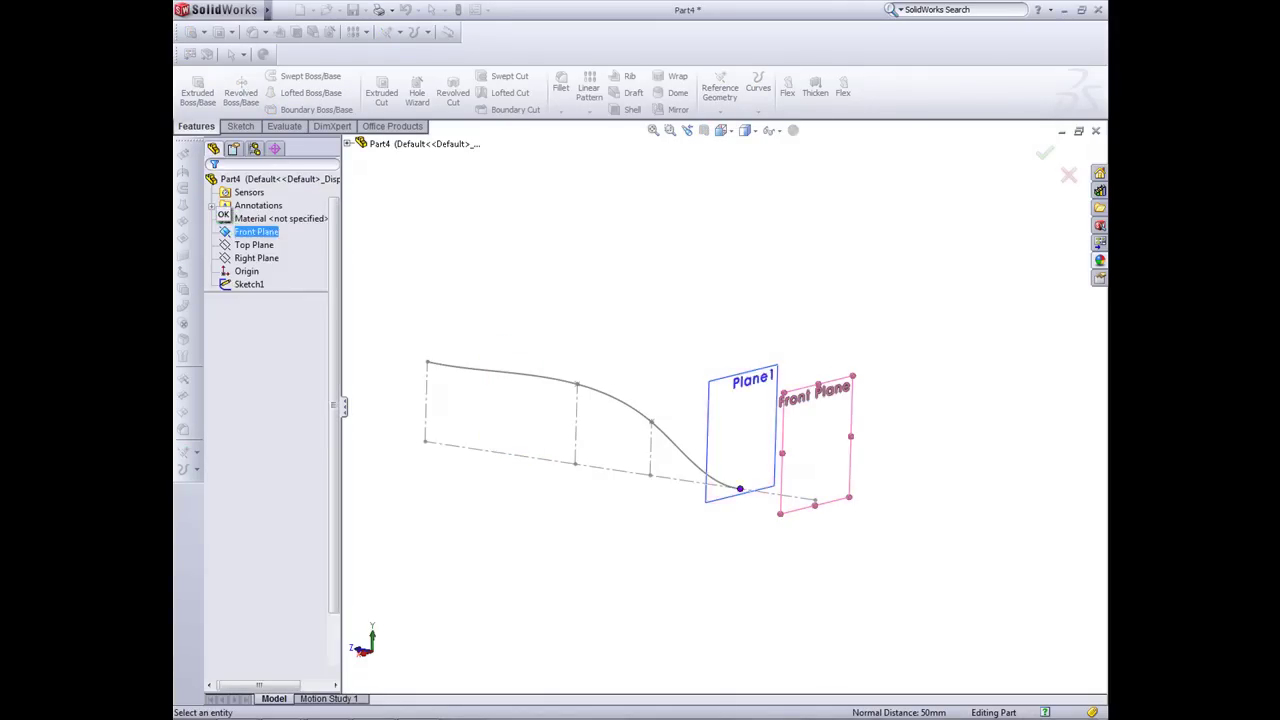
{"action": "mouse_move", "coordinate": [600, 420]}
{"action": "middle_mouse_down"}
{"action": "mouse_move", "coordinate": [660, 422]}
{"action": "mouse_move", "coordinate": [620, 422]}
{"action": "middle_mouse_up"}
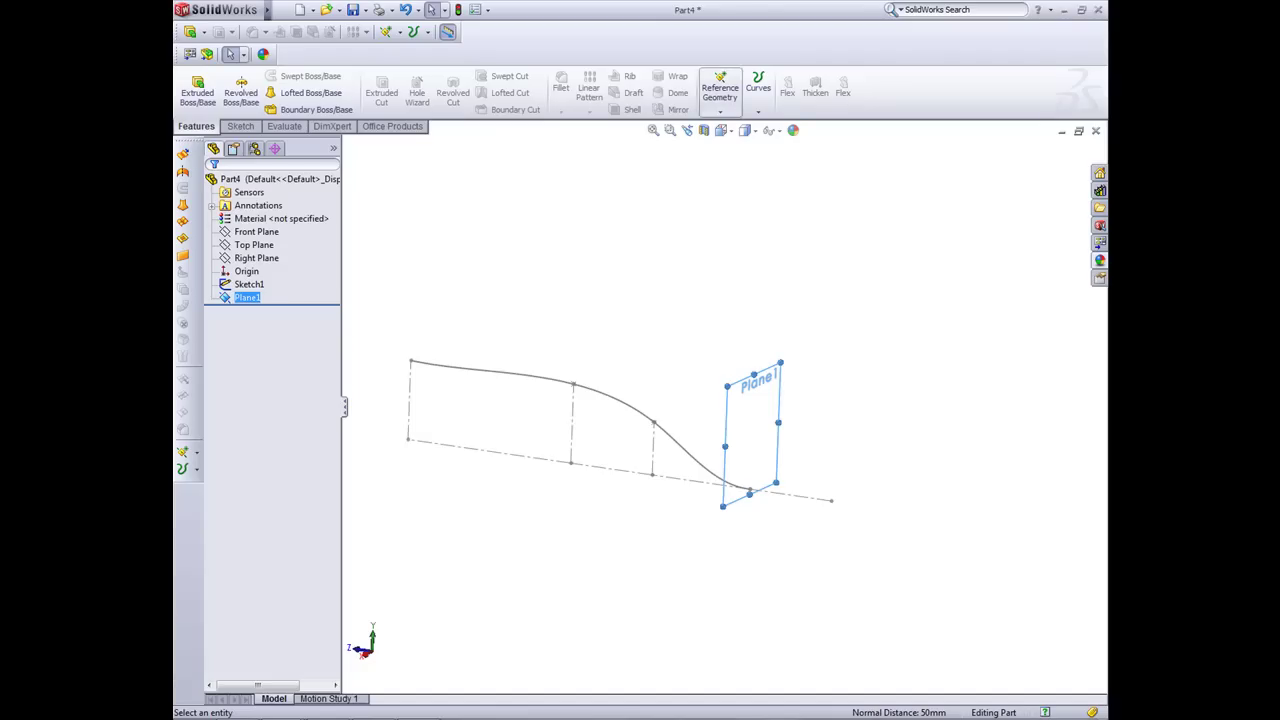
{"action": "left_click", "coordinate": [720, 90]}
{"action": "left_click", "coordinate": [735, 125]}
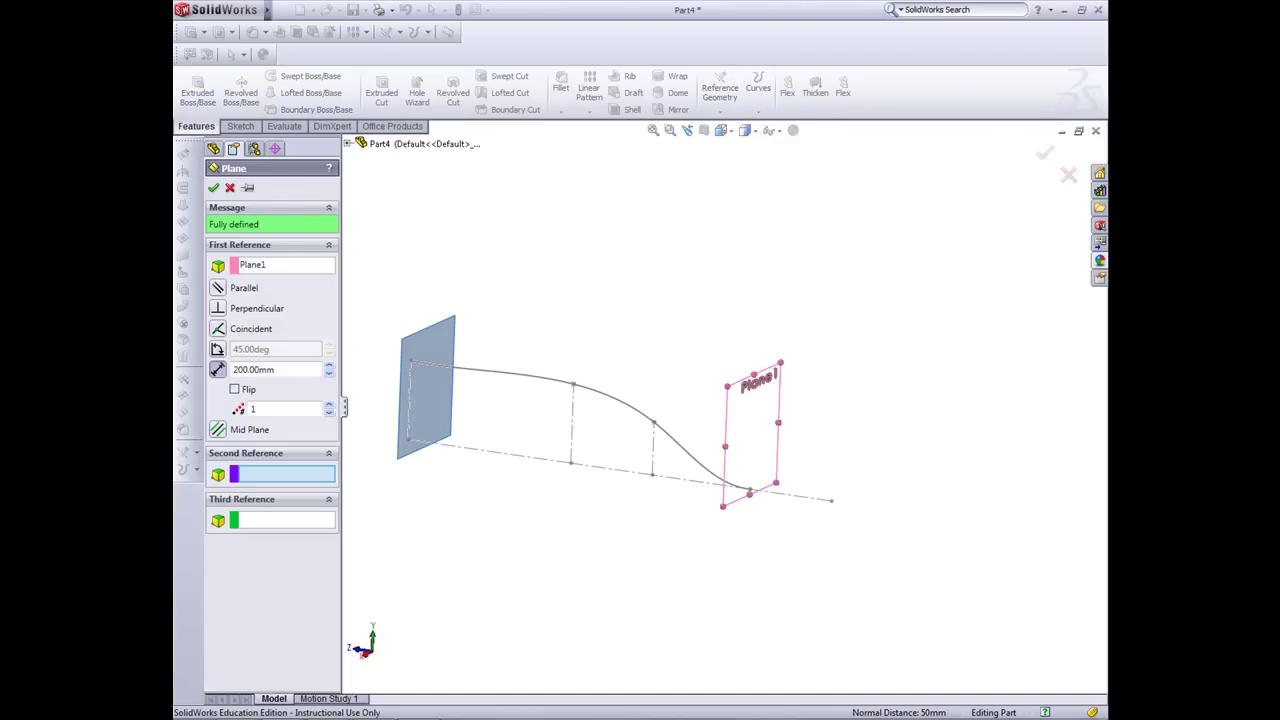
{"action": "left_click", "coordinate": [653, 422]}
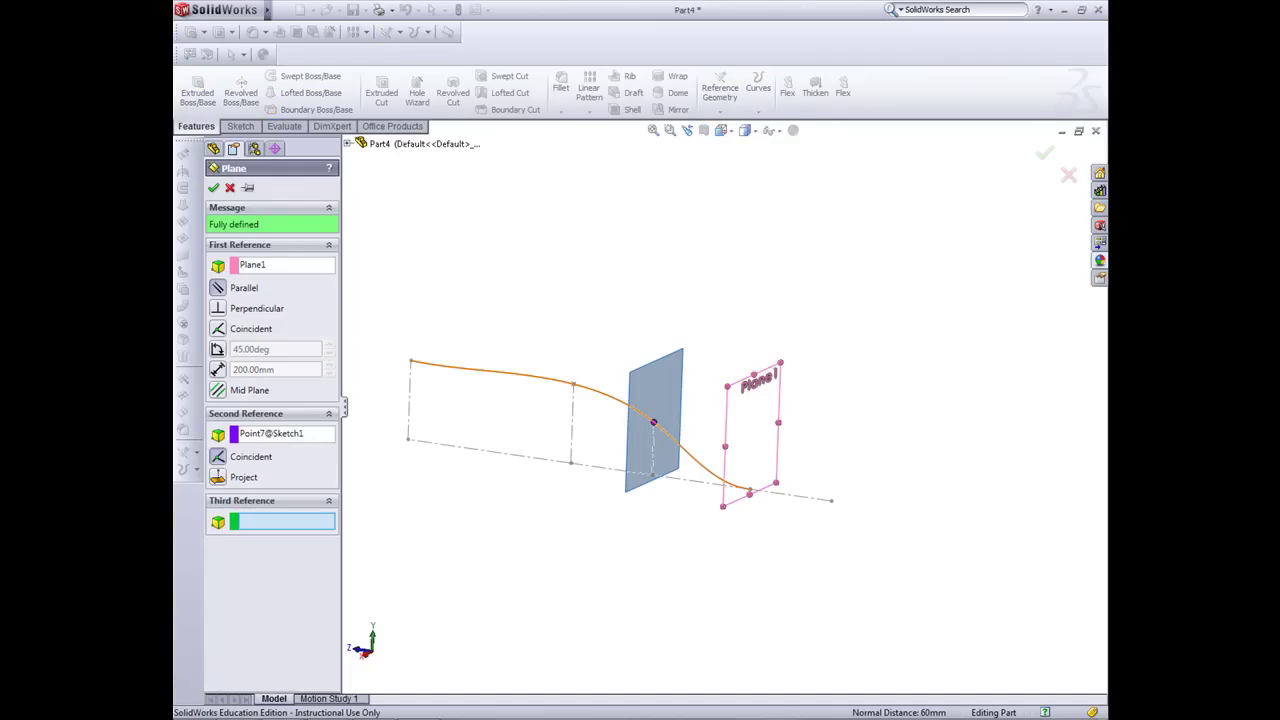
{"action": "left_click", "coordinate": [230, 188]}
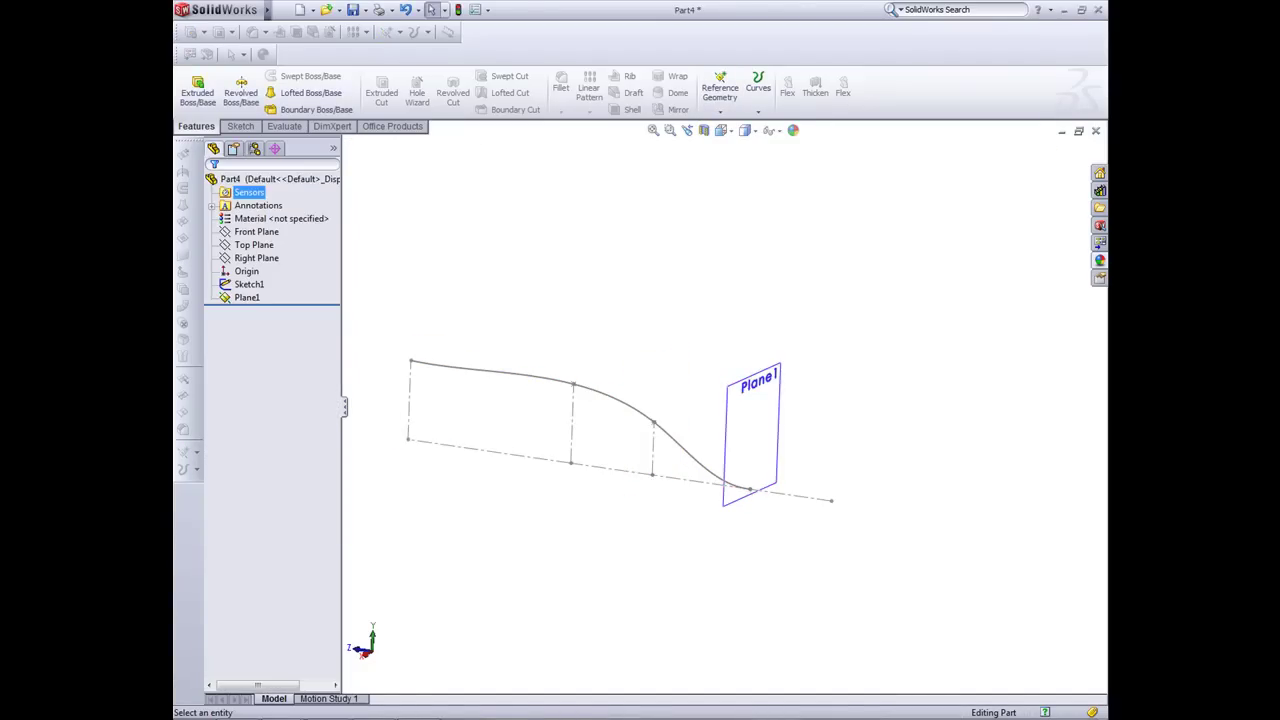
Step: Create a reference plane perpendicular to the spline through its point atop the 30 mm vertical centerline
{"action": "left_click", "coordinate": [720, 96]}
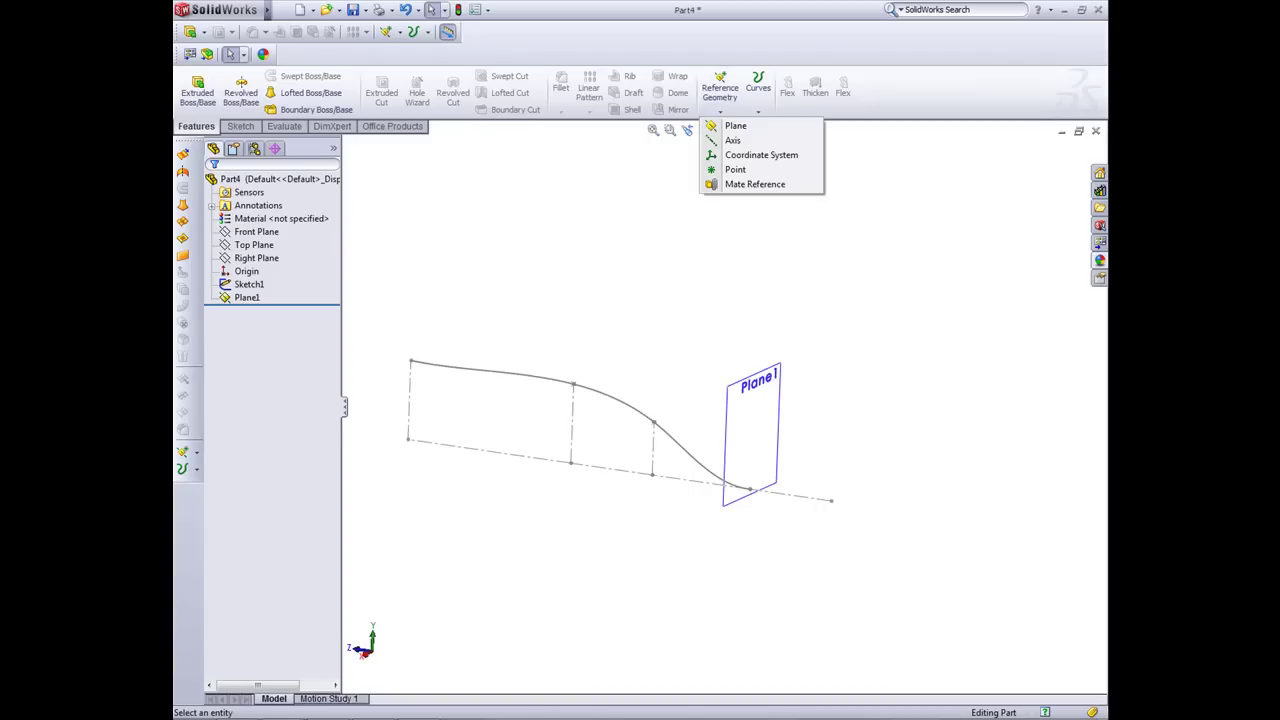
{"action": "left_click", "coordinate": [742, 126]}
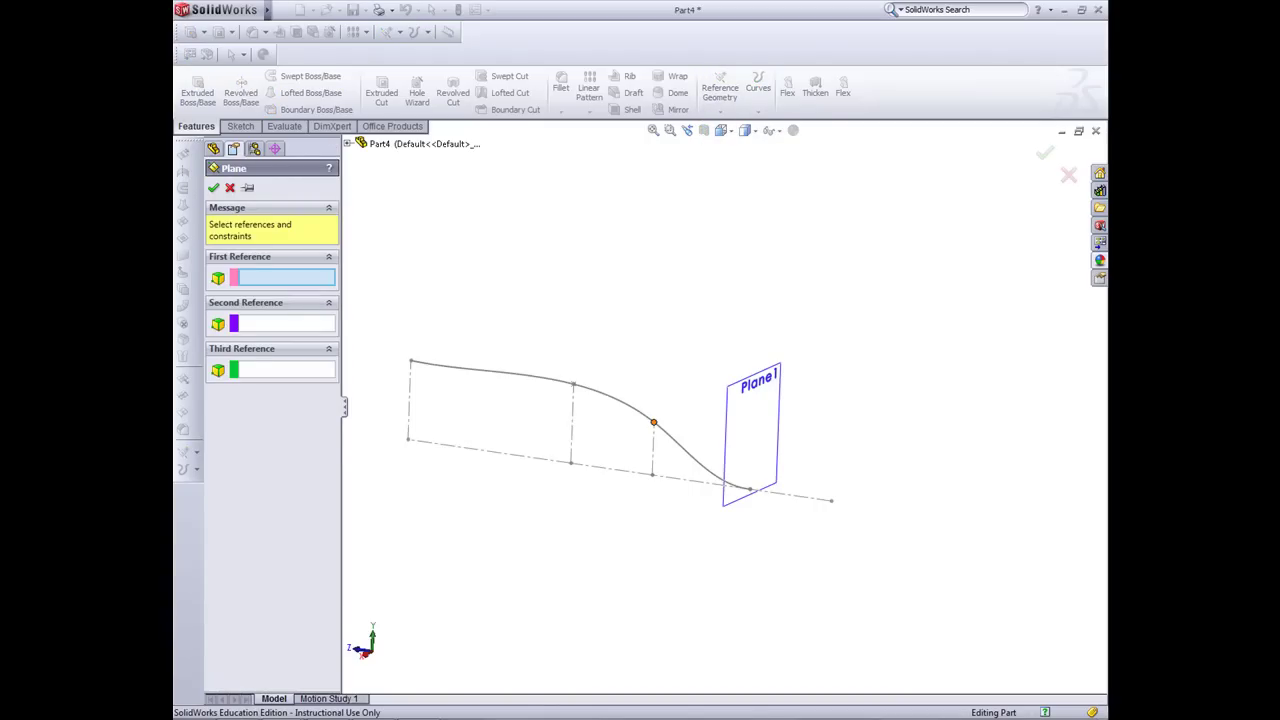
{"action": "left_click", "coordinate": [653, 422]}
{"action": "left_click", "coordinate": [612, 397]}
{"action": "mouse_move", "coordinate": [612, 397]}
{"action": "middle_mouse_down"}
{"action": "mouse_move", "coordinate": [700, 410]}
{"action": "mouse_move", "coordinate": [655, 400]}
{"action": "middle_mouse_up"}
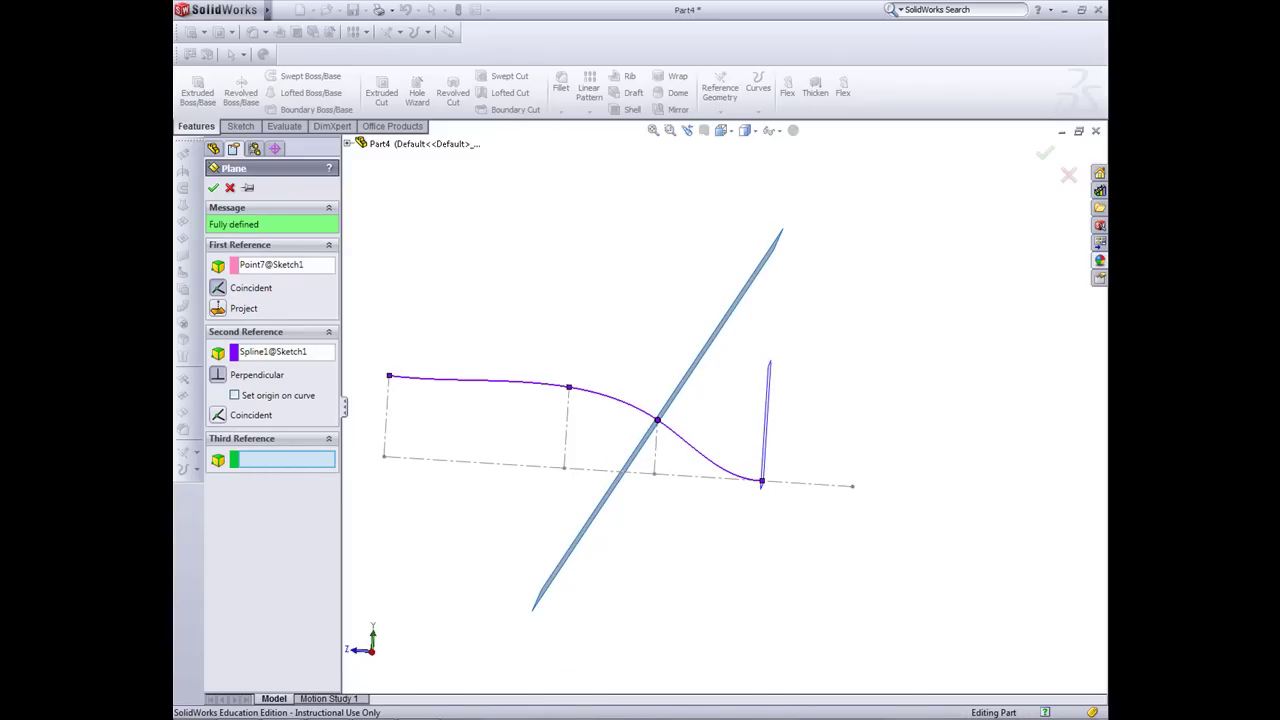
{"action": "left_click", "coordinate": [213, 187]}
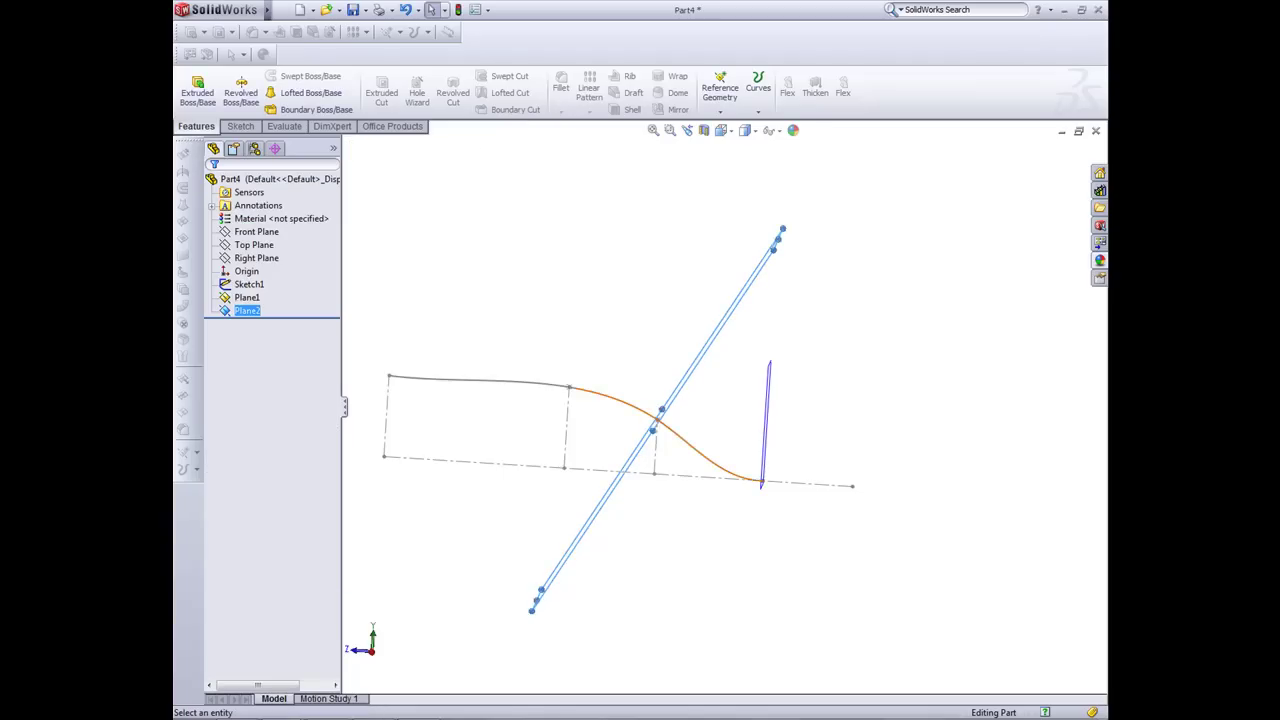
Step: Create a reference plane perpendicular to the spline through its point atop the middle vertical centerline, clearing the preselected Plane2 reference
{"action": "key", "text": "ctrl+8"}
{"action": "middle_click_drag", "start_coordinate": [490, 415], "coordinate": [640, 408]}
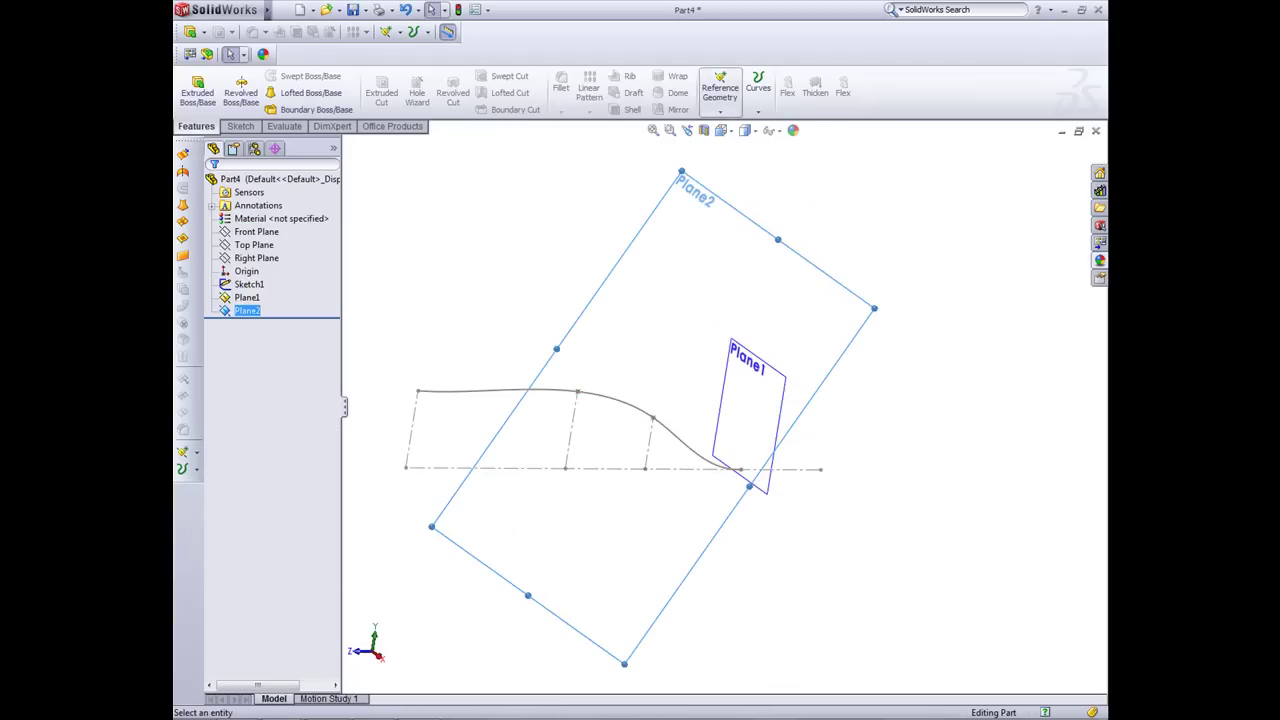
{"action": "left_click", "coordinate": [720, 94]}
{"action": "left_click", "coordinate": [737, 126]}
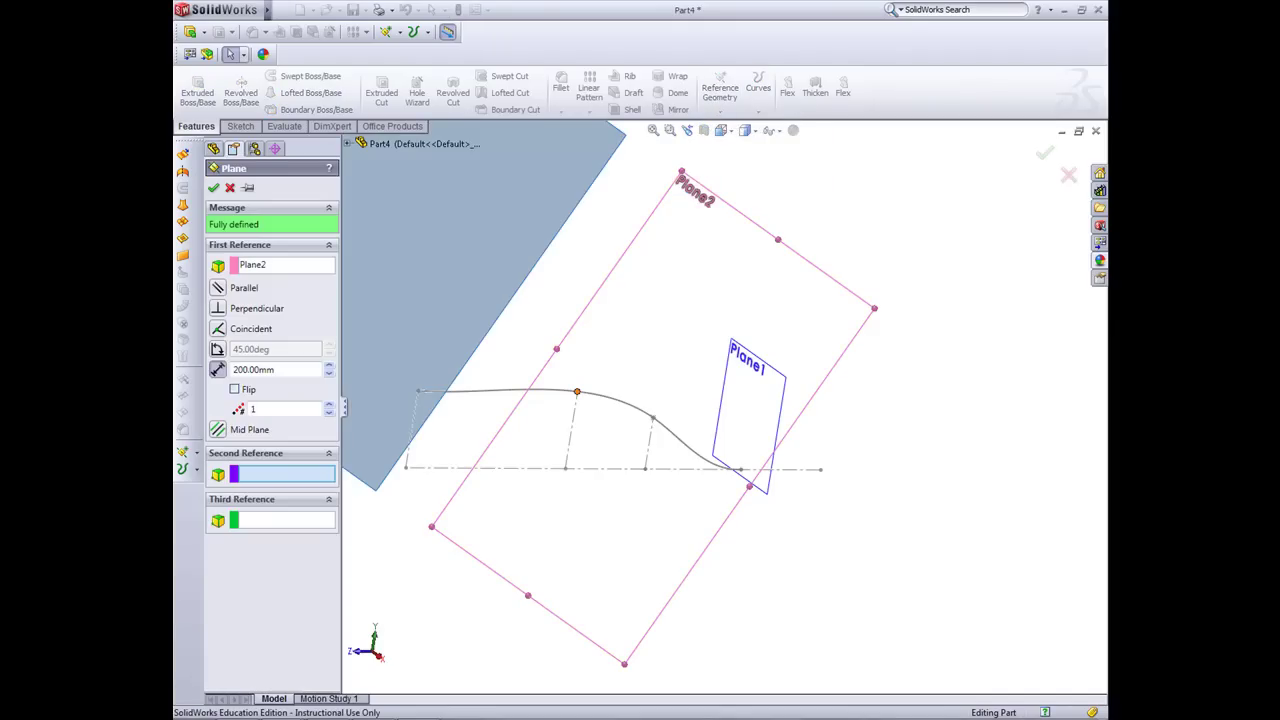
{"action": "left_click", "coordinate": [291, 266]}
{"action": "right_click", "coordinate": [292, 266]}
{"action": "left_click", "coordinate": [322, 278]}
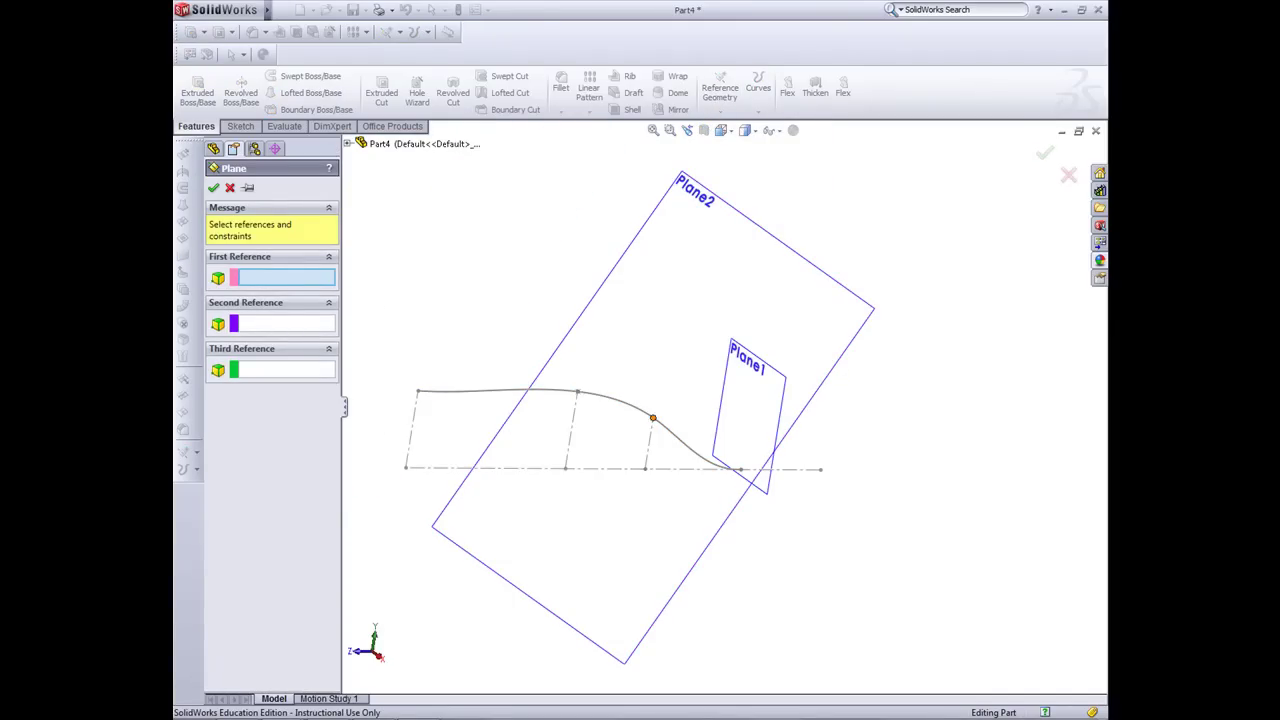
{"action": "left_click", "coordinate": [577, 391]}
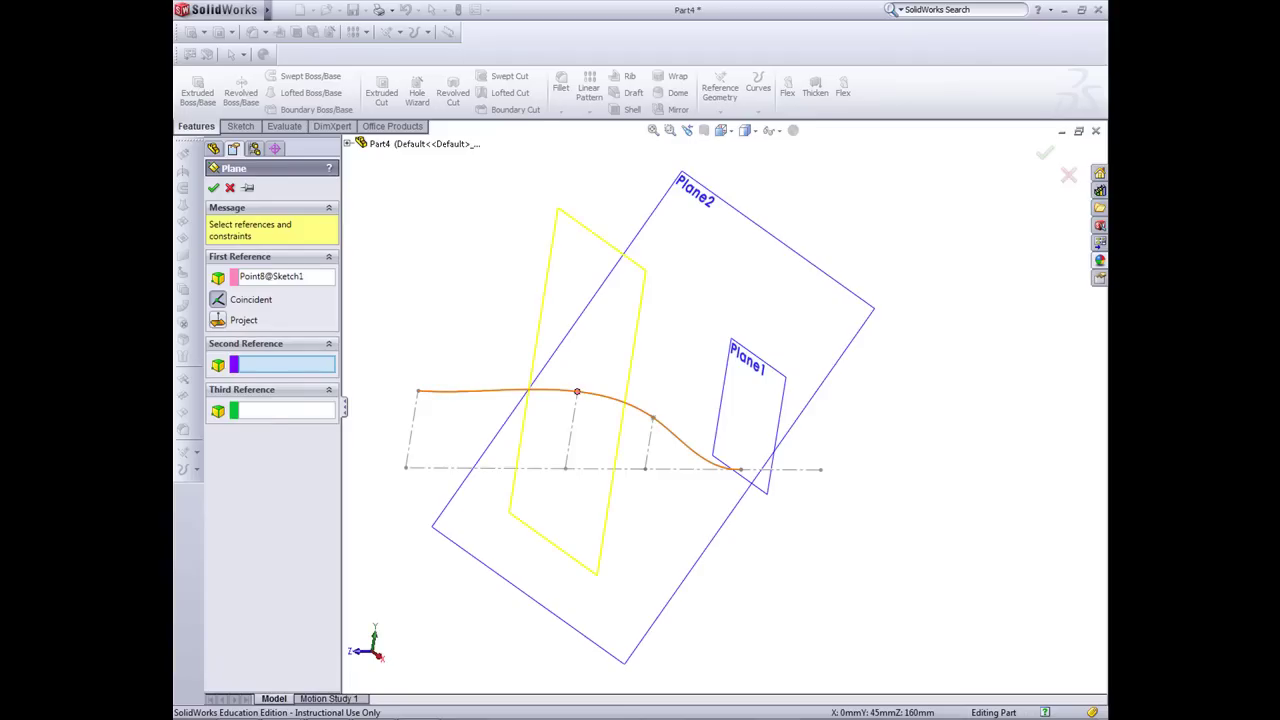
{"action": "left_click", "coordinate": [555, 390]}
{"action": "left_click", "coordinate": [213, 188]}
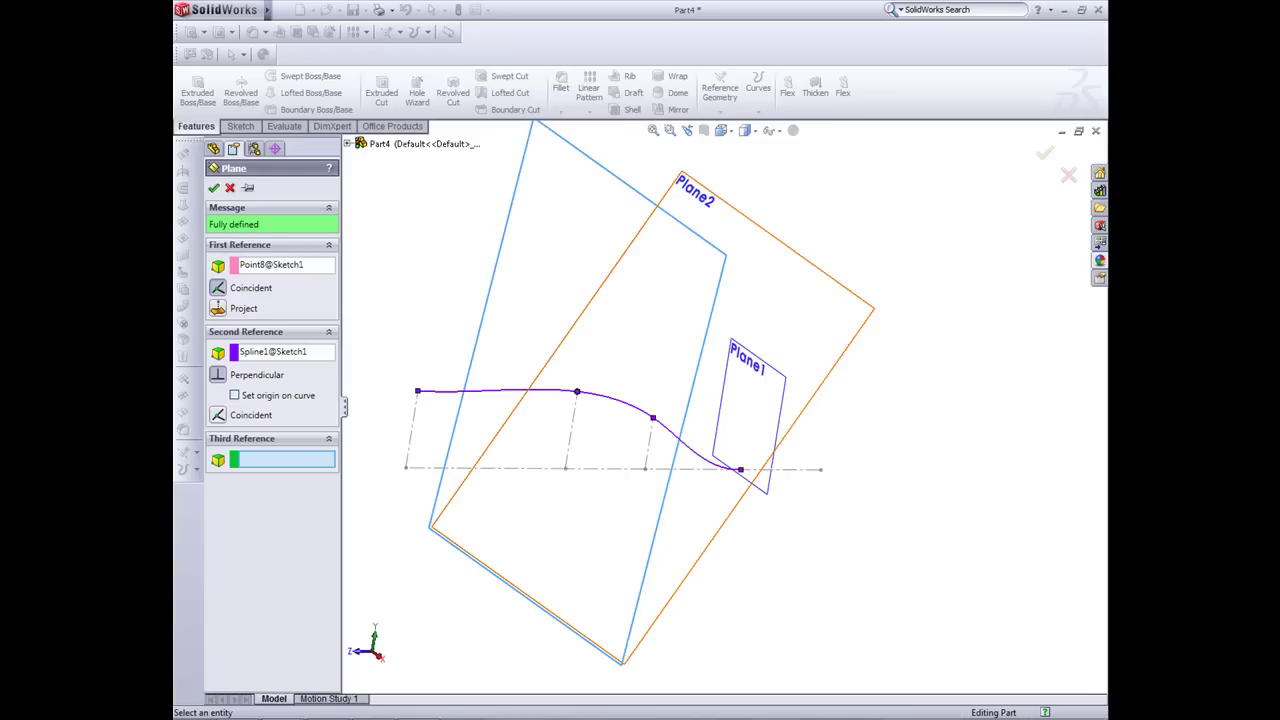
{"action": "mouse_move", "coordinate": [600, 420]}
{"action": "middle_mouse_down"}
{"action": "mouse_move", "coordinate": [598, 385]}
{"action": "mouse_move", "coordinate": [565, 378]}
{"action": "mouse_move", "coordinate": [588, 380]}
{"action": "mouse_move", "coordinate": [610, 425]}
{"action": "middle_mouse_up"}
{"action": "key", "text": "Escape"}
Step: Create a reference plane perpendicular to the spline through its endpoint atop the vertical centerline farthest from the origin
{"action": "left_click", "coordinate": [720, 96]}
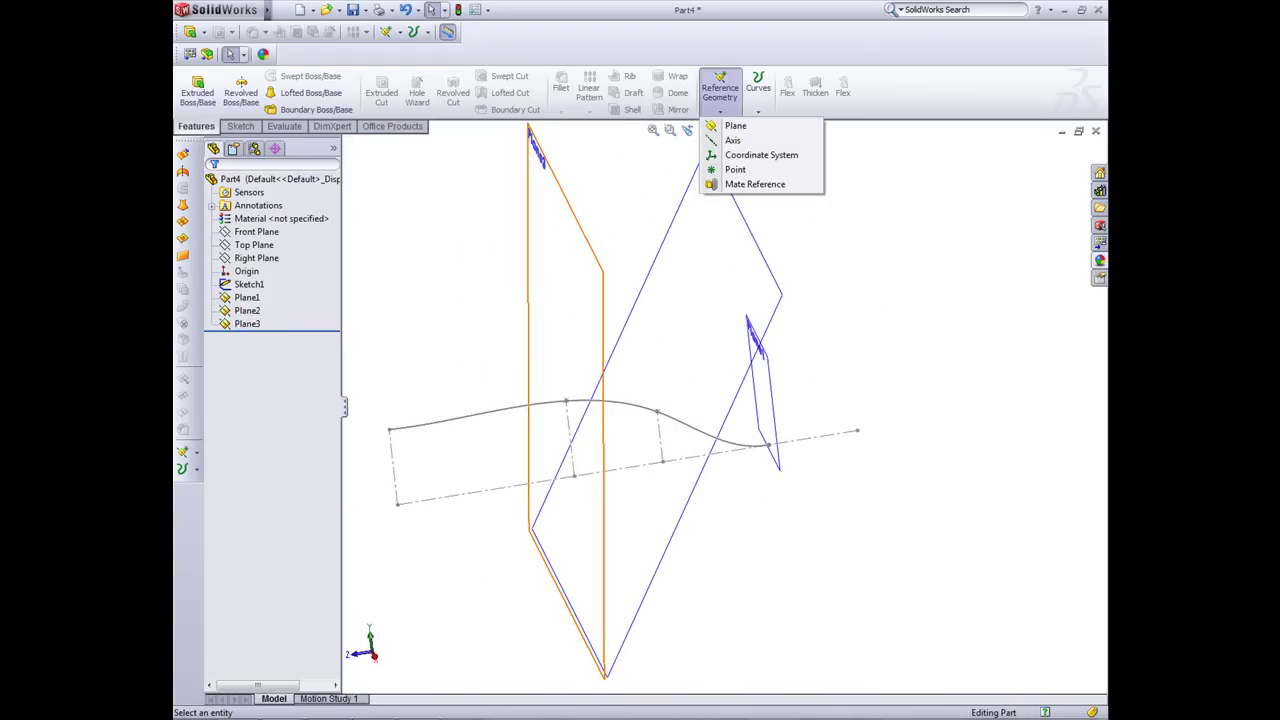
{"action": "left_click", "coordinate": [740, 126]}
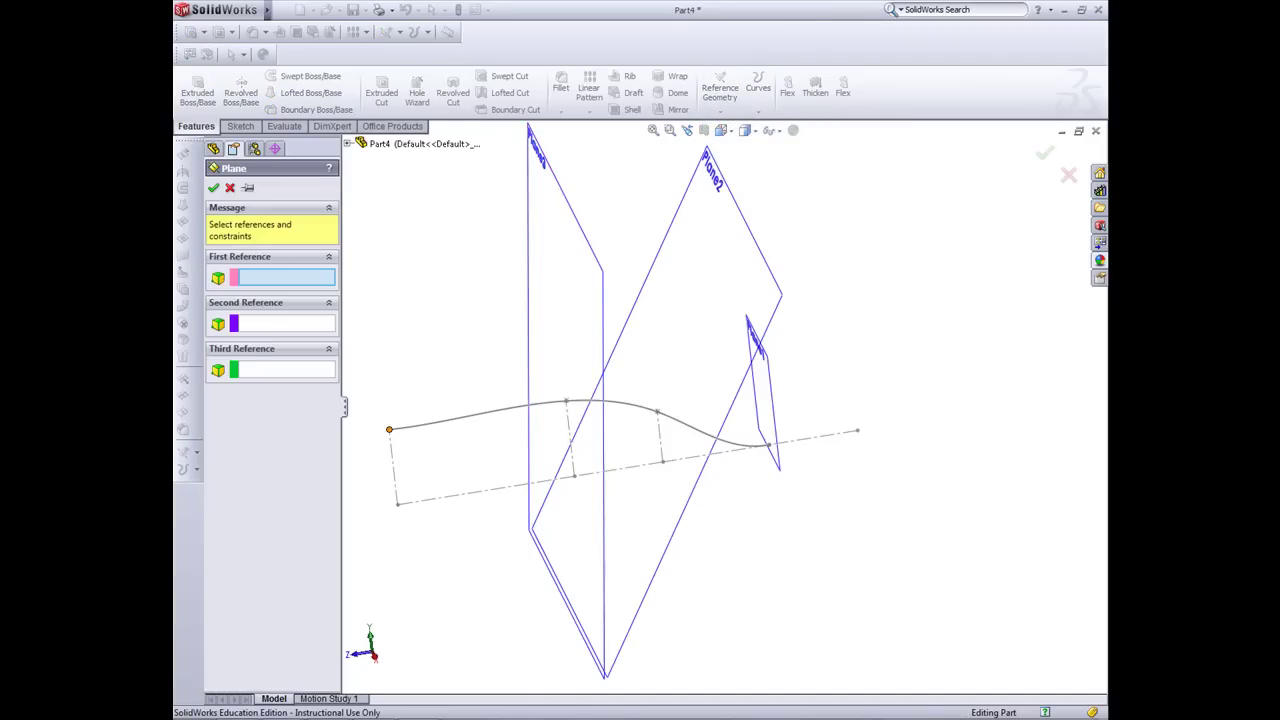
{"action": "left_click", "coordinate": [389, 430]}
{"action": "left_click", "coordinate": [447, 420]}
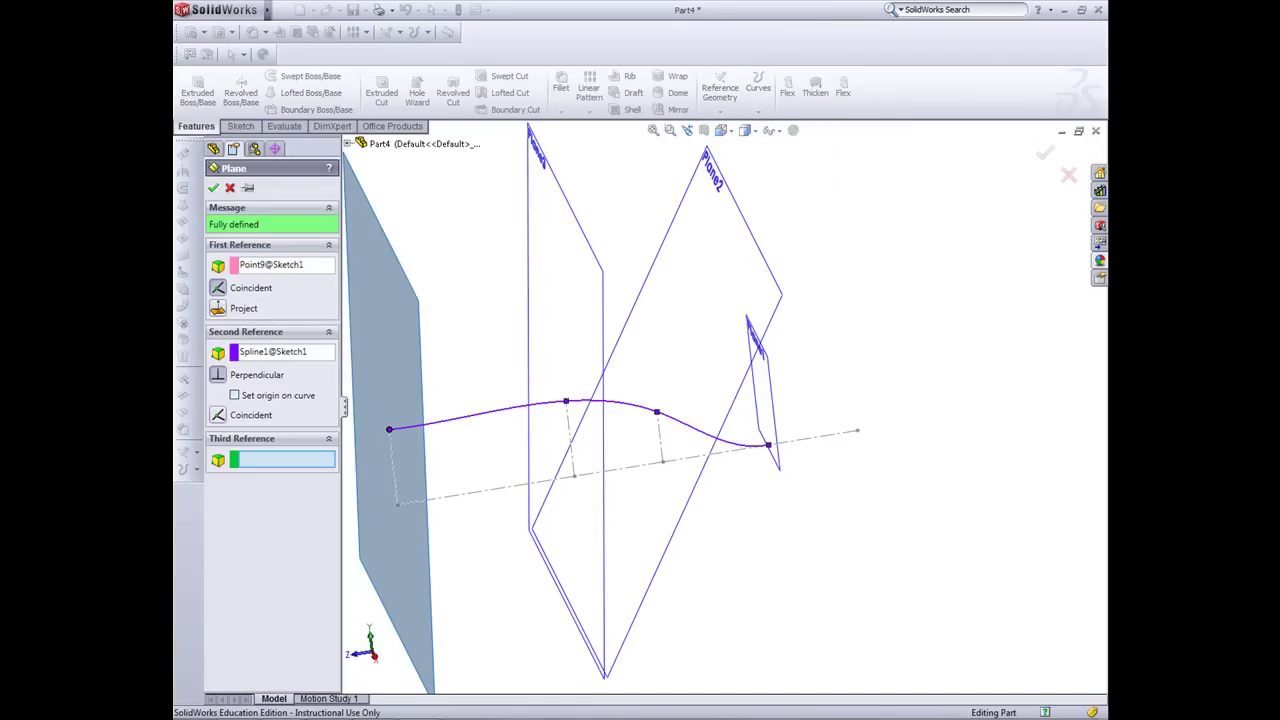
{"action": "key", "text": "Return"}
Step: Start a new sketch on Plane1, the reference plane at the lower end of the spline
{"action": "middle_click_drag", "start_coordinate": [600, 450], "coordinate": [780, 465]}
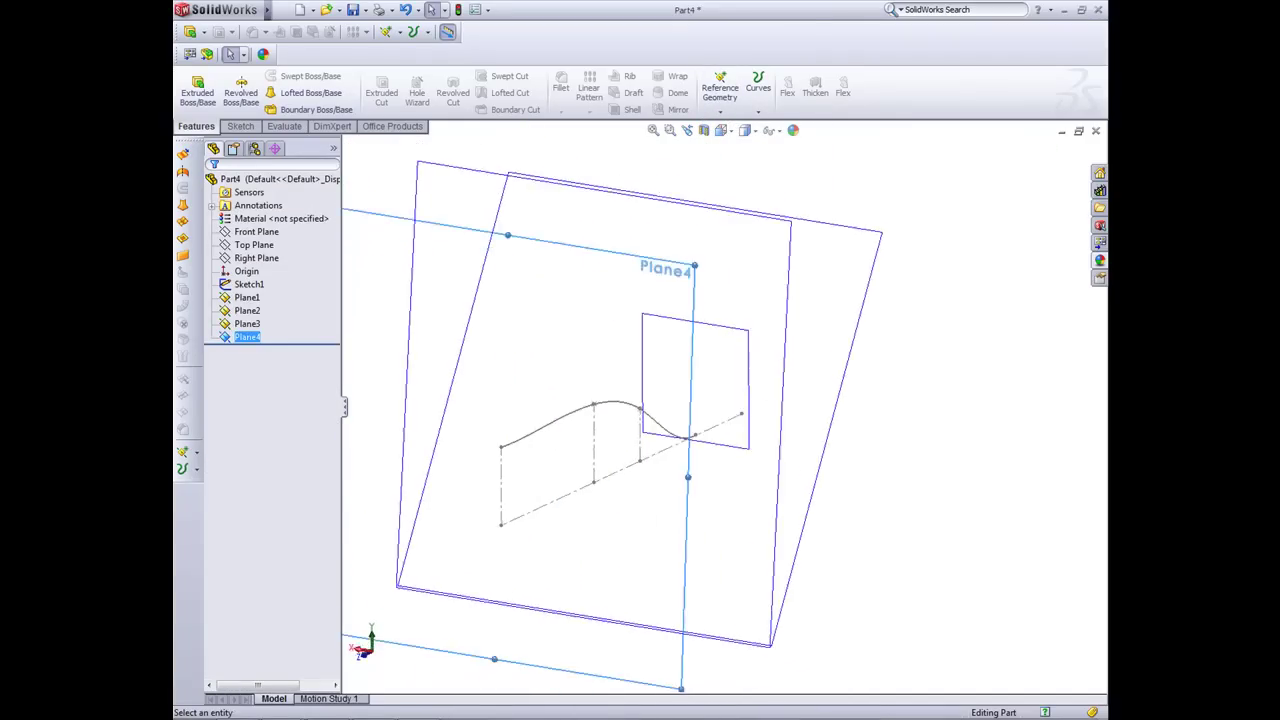
{"action": "key", "text": "Right"}
{"action": "key", "text": "Right"}
{"action": "key", "text": "Right"}
{"action": "key", "text": "Right"}
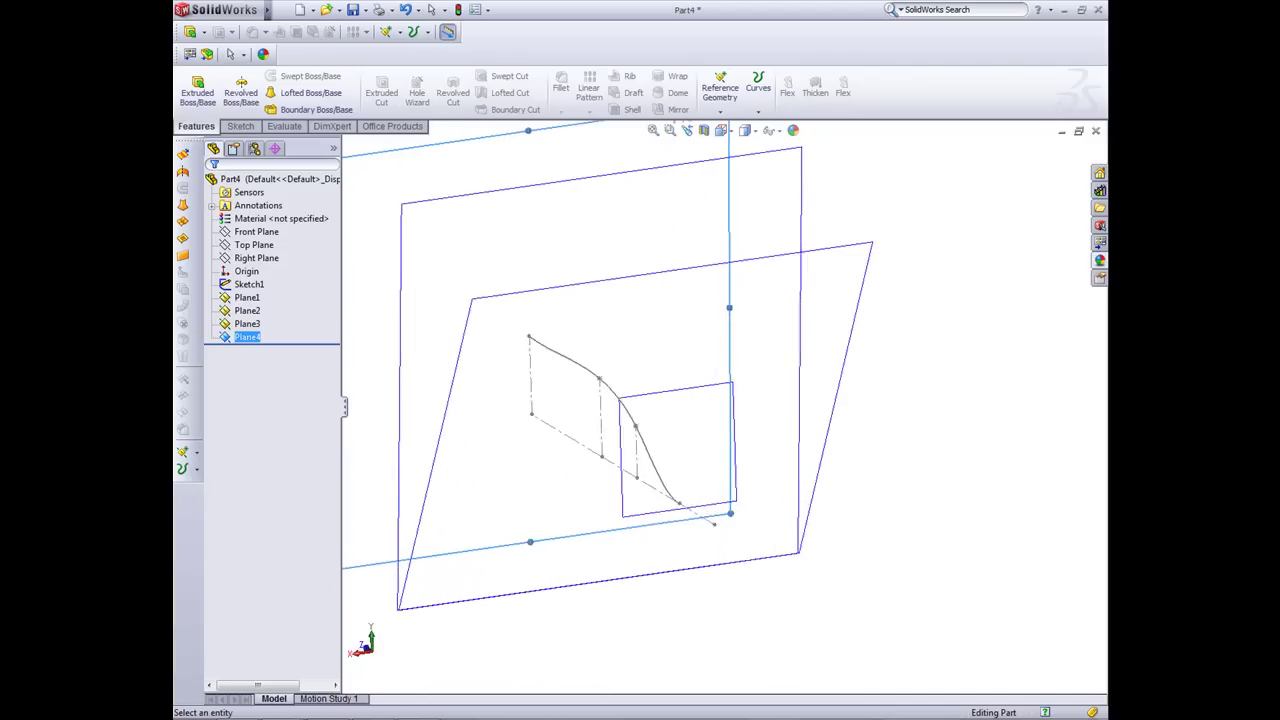
{"action": "middle_click_drag", "start_coordinate": [730, 425], "coordinate": [745, 412]}
{"action": "scroll", "coordinate": [745, 412], "scroll_direction": "up", "scroll_amount": 2}
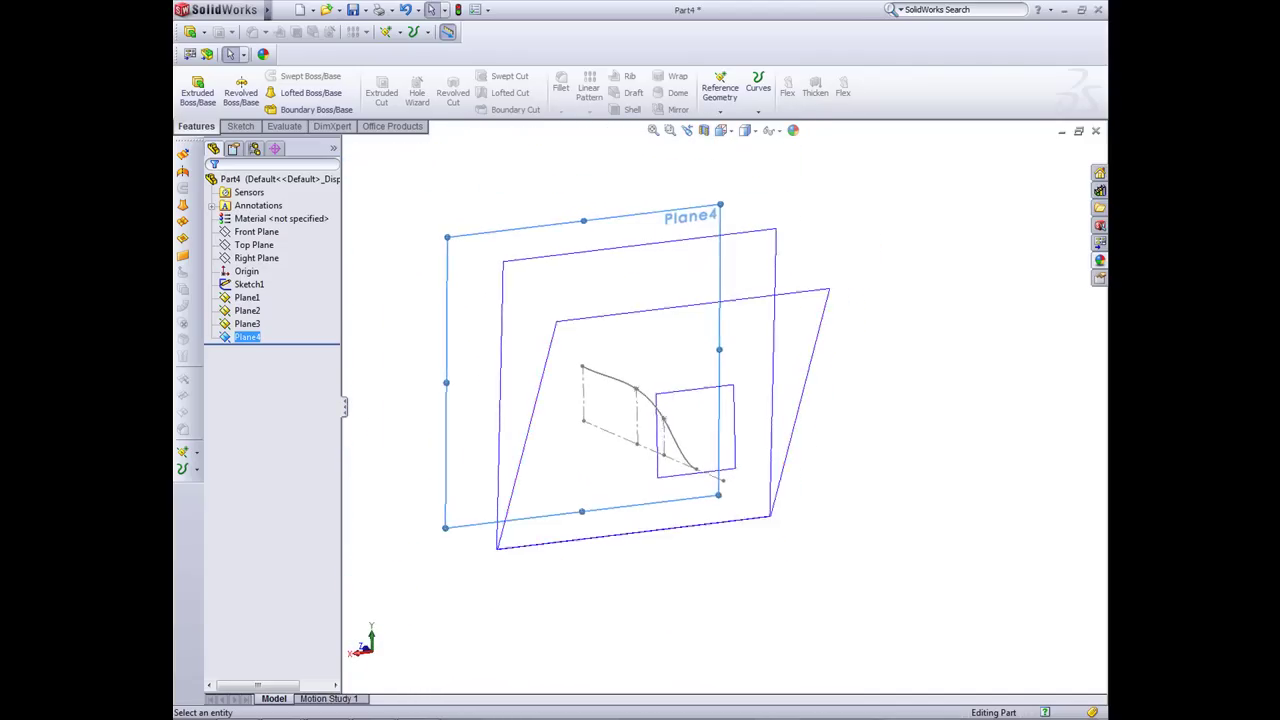
{"action": "key", "text": "Right"}
{"action": "key", "text": "Right"}
{"action": "right_click", "coordinate": [622, 456]}
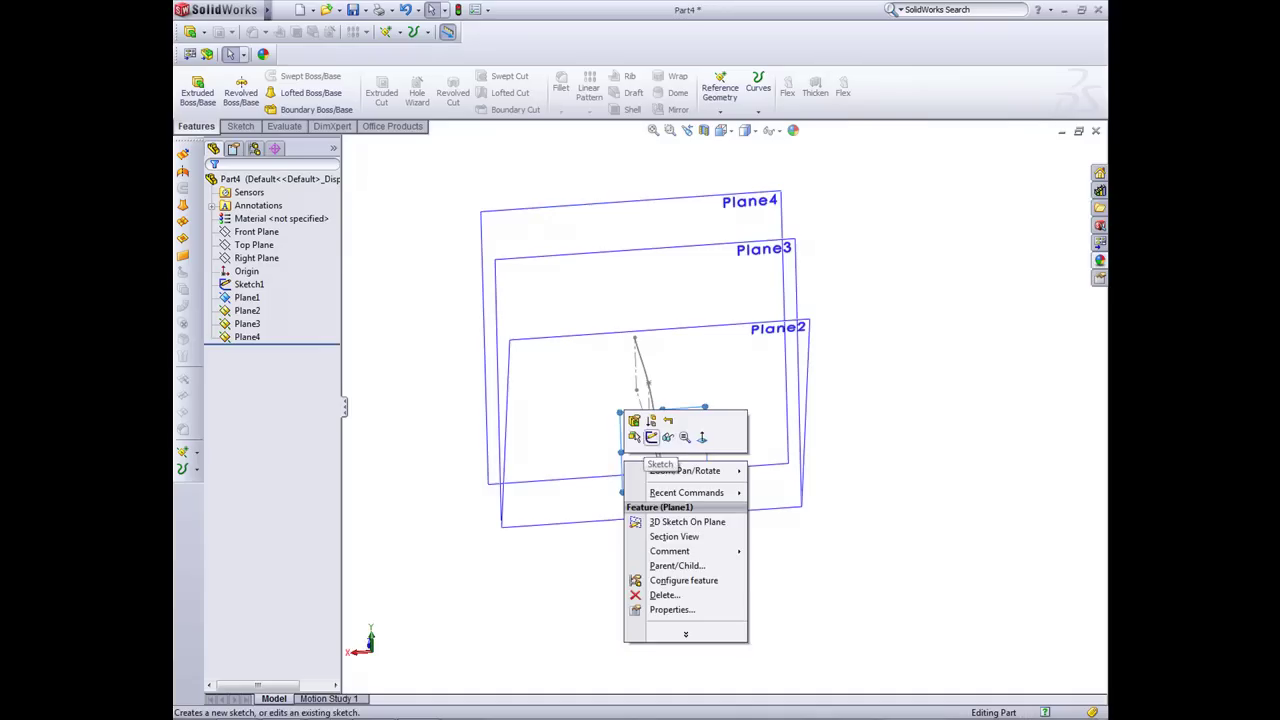
{"action": "left_click", "coordinate": [648, 438]}
Step: Draw a center rectangle about 90 mm wide and 5 mm high, centered on the sketch origin at the spline's lower end
{"action": "scroll", "coordinate": [655, 472], "scroll_direction": "down", "scroll_amount": 2}
{"action": "scroll", "coordinate": [655, 472], "scroll_direction": "down", "scroll_amount": 3}
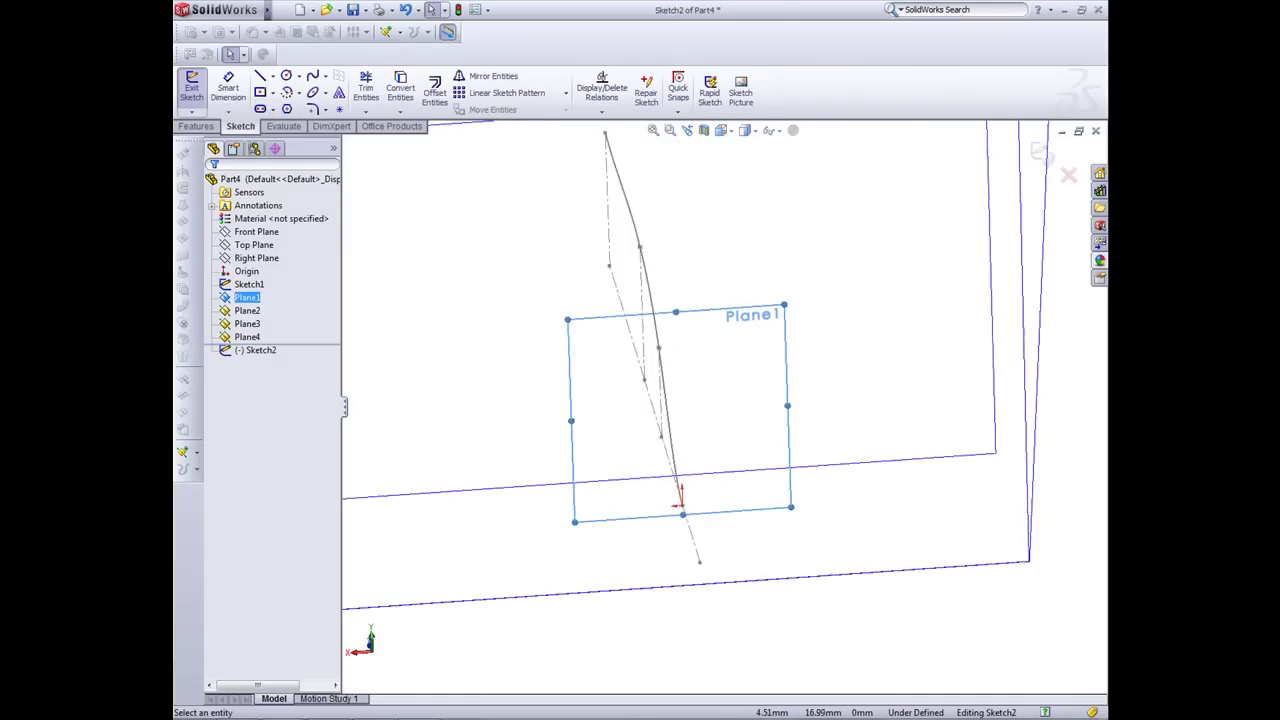
{"action": "middle_click_drag", "start_coordinate": [657, 465], "coordinate": [656, 434]}
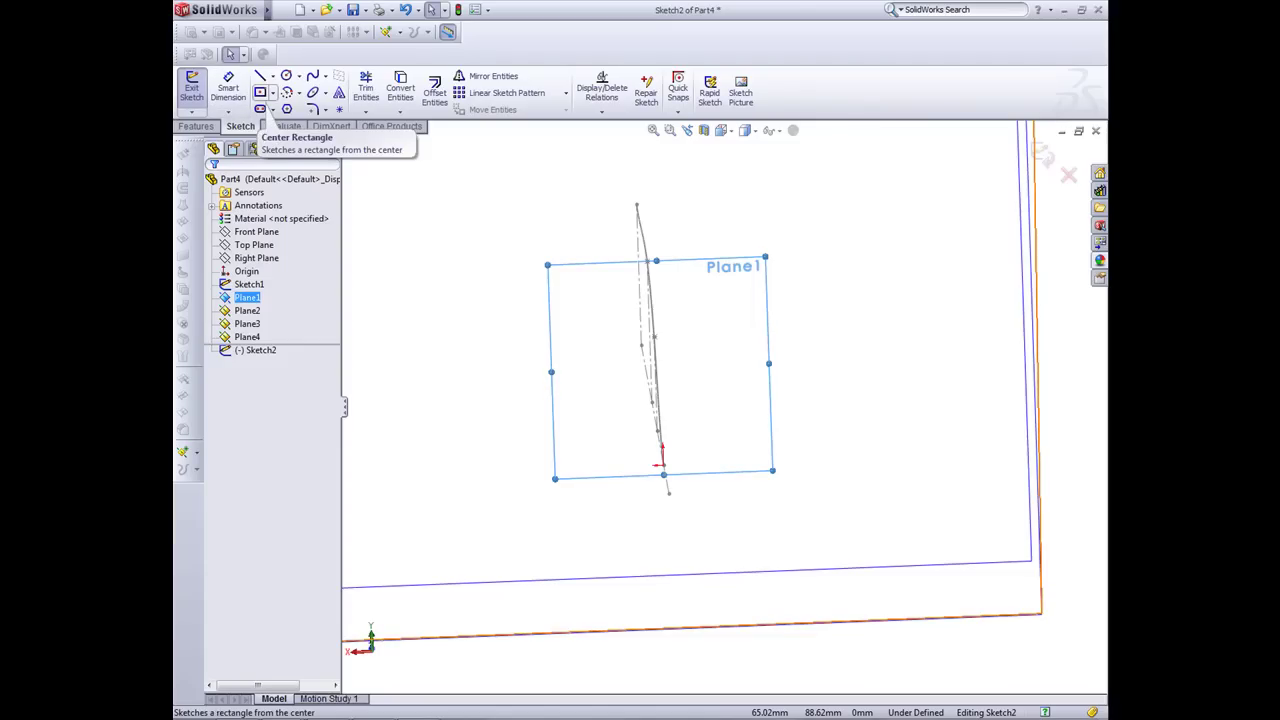
{"action": "left_click", "coordinate": [260, 108]}
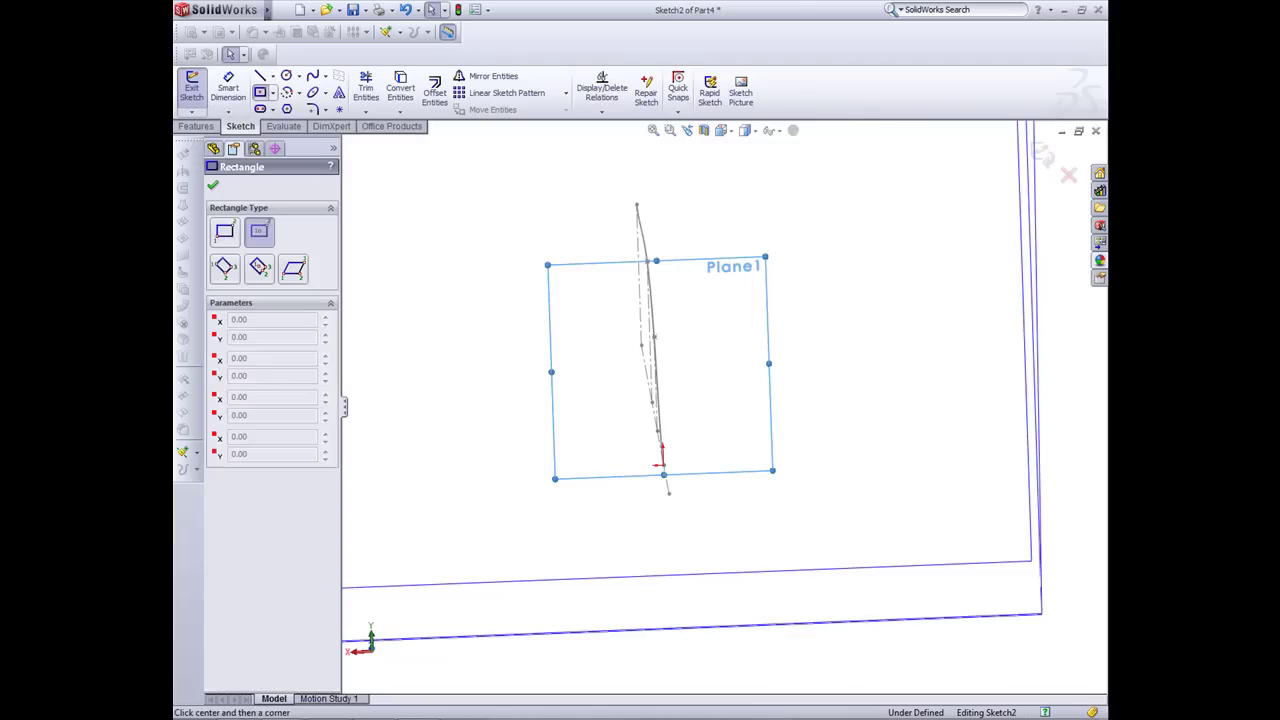
{"action": "left_click", "coordinate": [663, 464]}
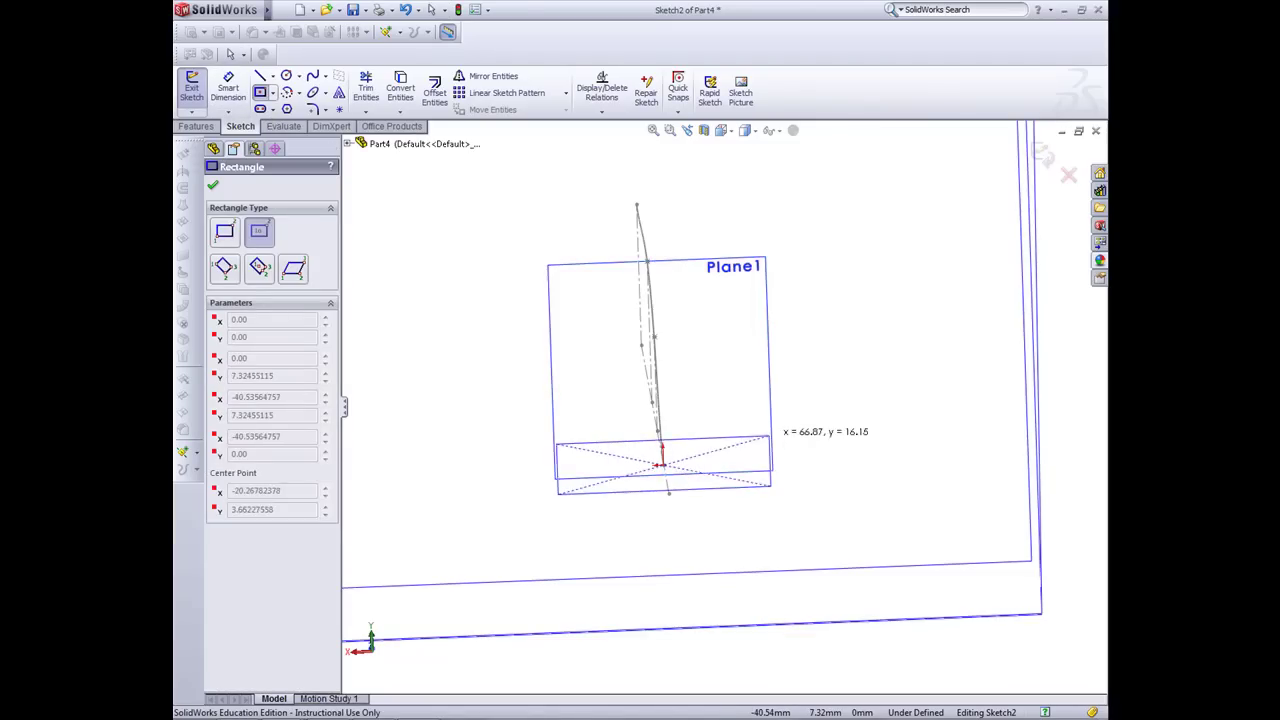
{"action": "left_click", "coordinate": [807, 459]}
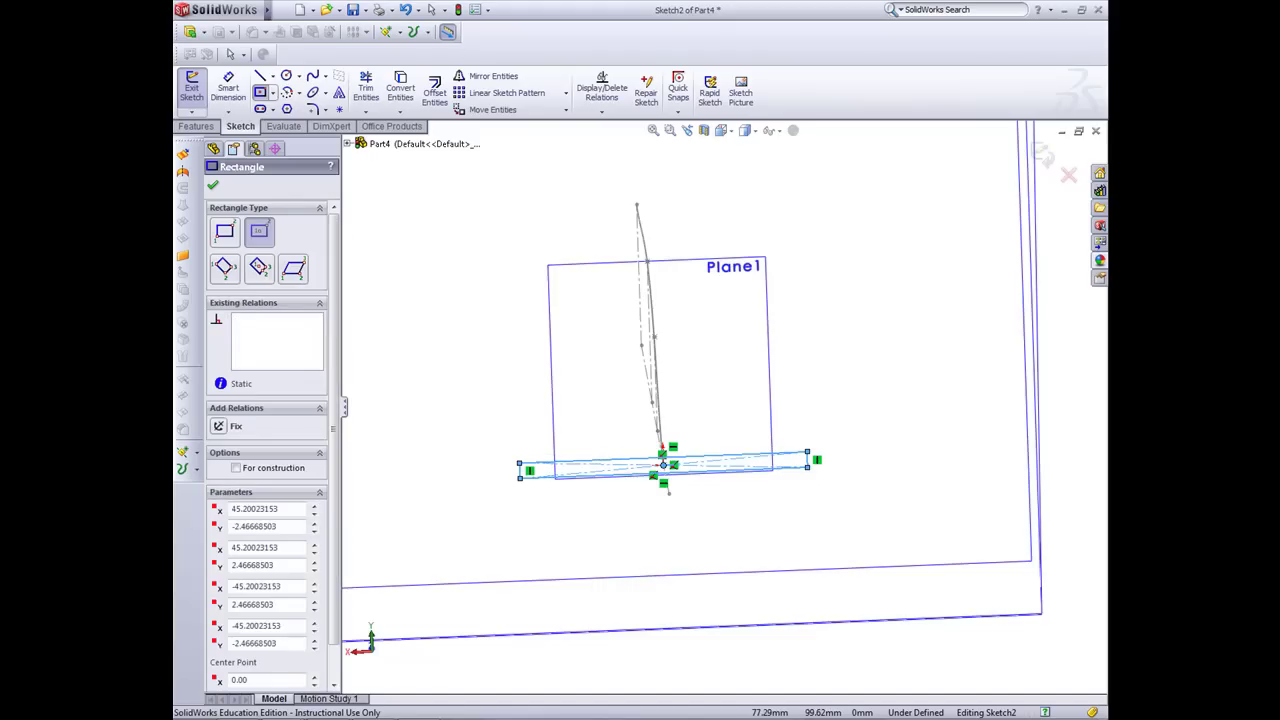
Step: Dimension the rectangle's long top edge to 45 mm
{"action": "left_click", "coordinate": [228, 88]}
{"action": "left_click", "coordinate": [700, 461]}
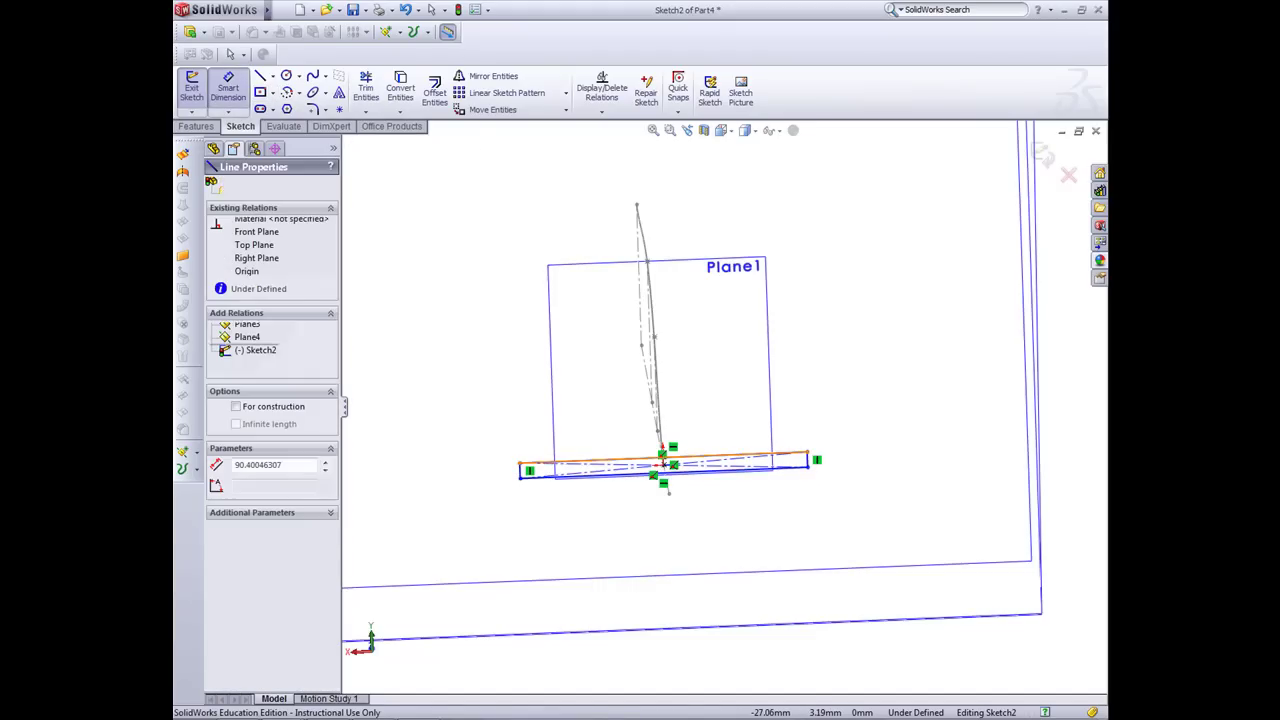
{"action": "left_click", "coordinate": [708, 342]}
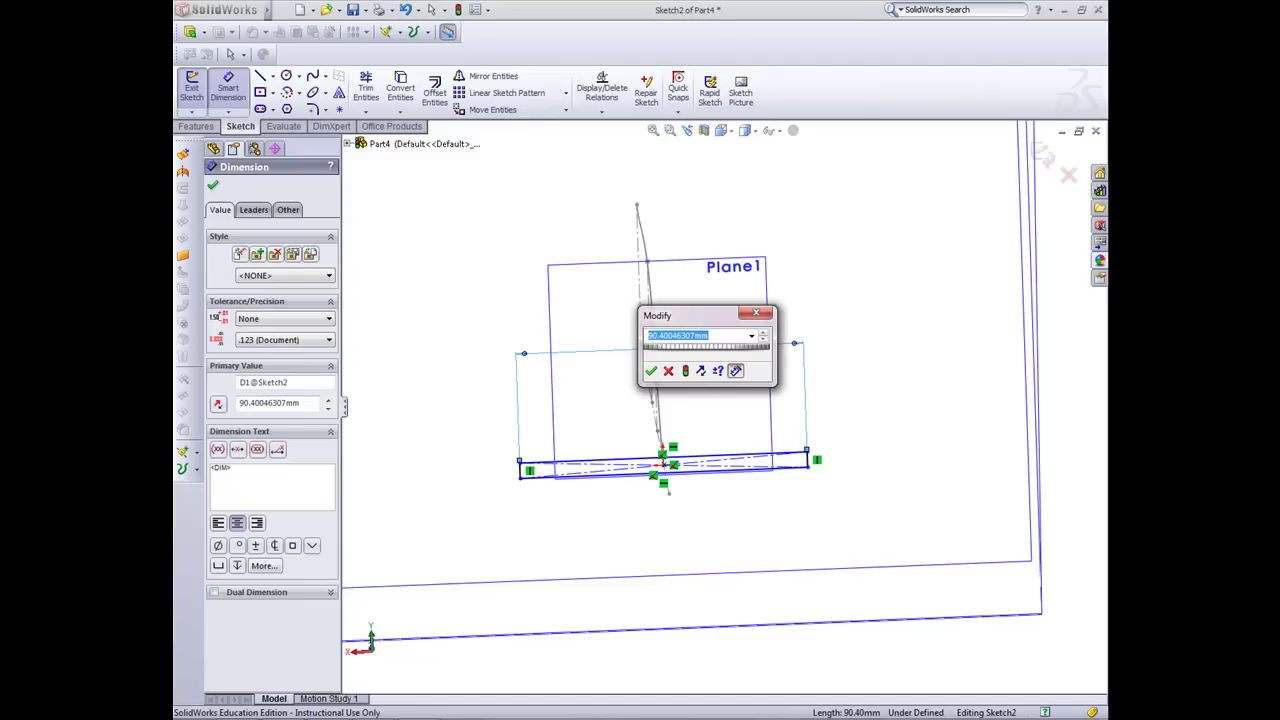
{"action": "type", "text": "45"}
{"action": "key", "text": "Return"}
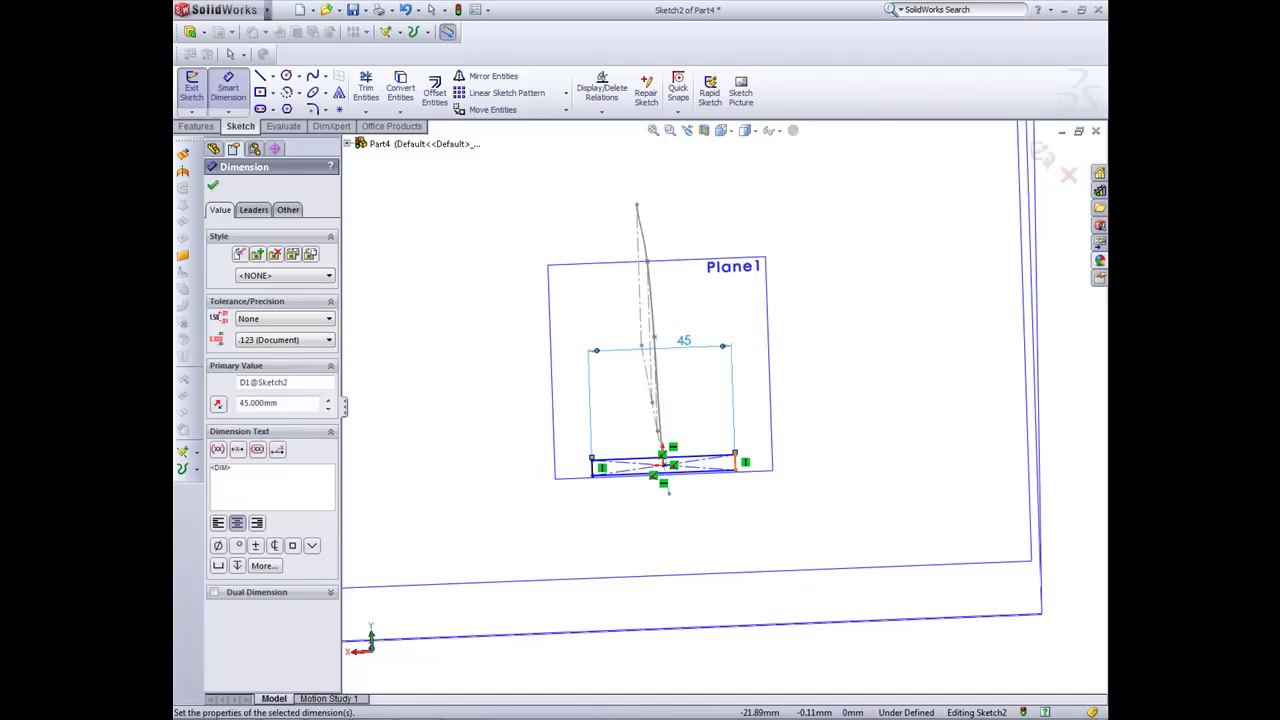
Step: Dimension the rectangle's short side to 5 mm and close the sketch
{"action": "left_click", "coordinate": [736, 462]}
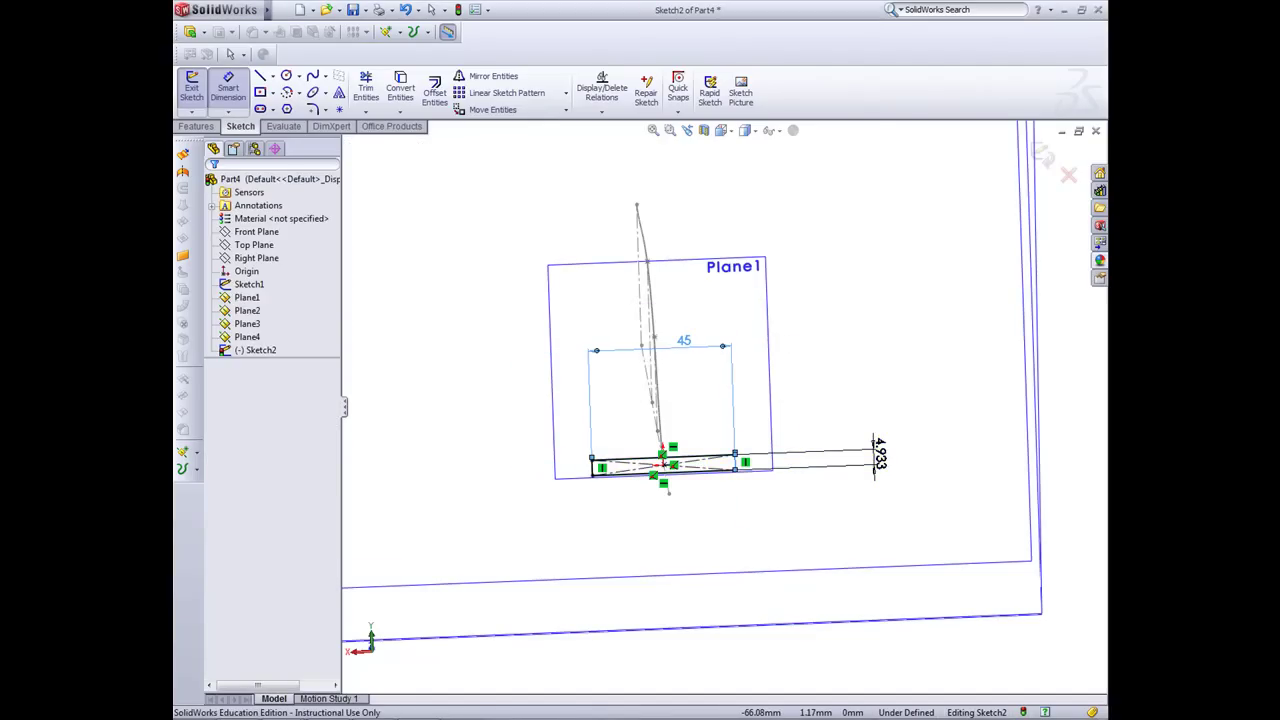
{"action": "left_click", "coordinate": [878, 455]}
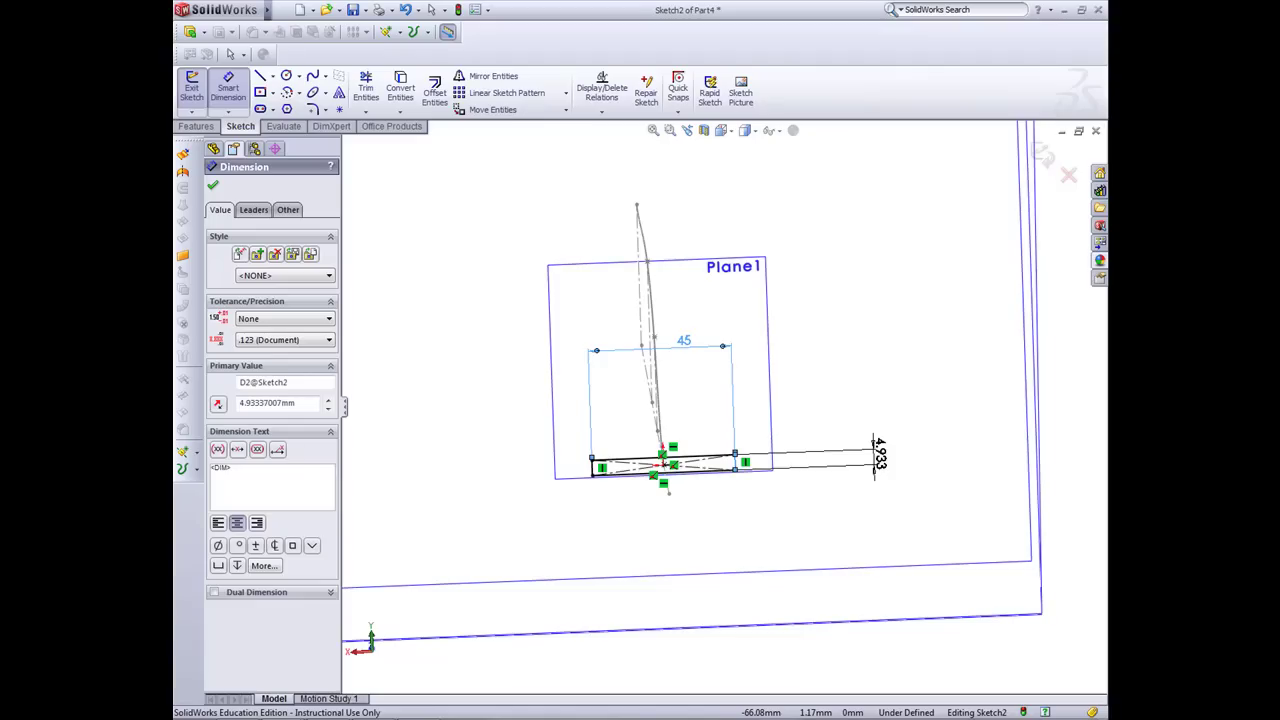
{"action": "type", "text": "5"}
{"action": "key", "text": "Return"}
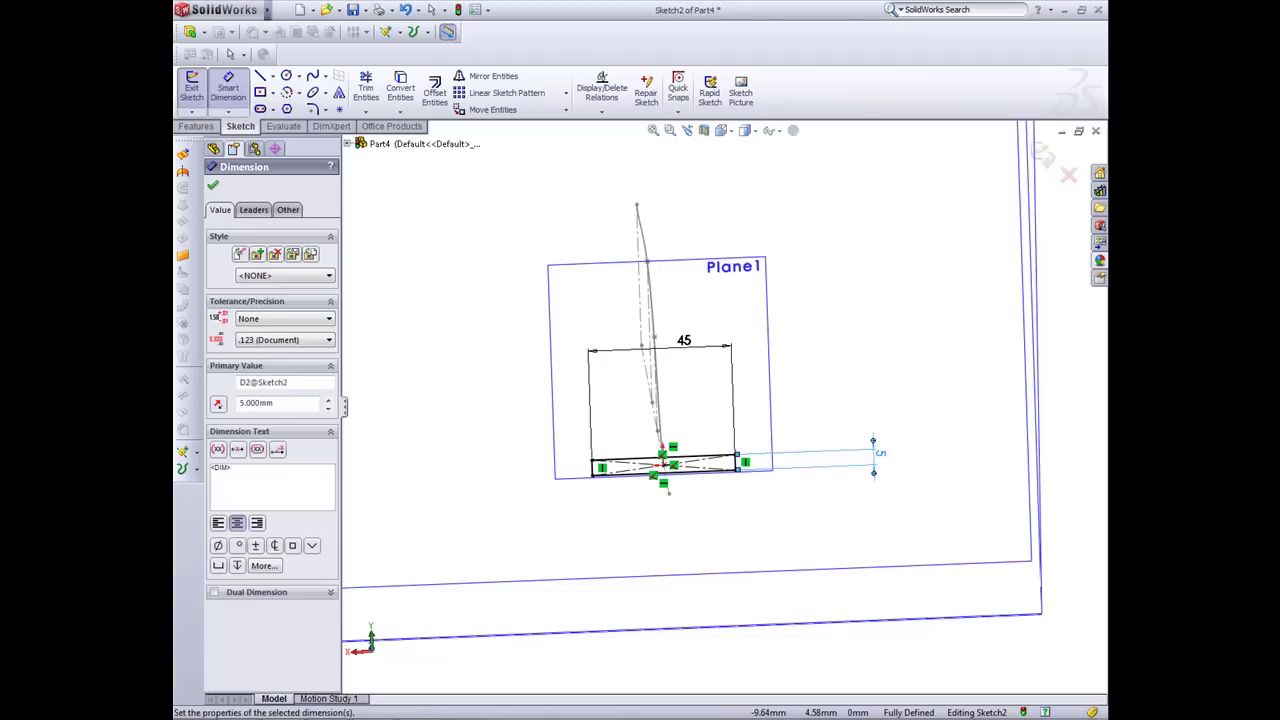
{"action": "mouse_move", "coordinate": [694, 449]}
{"action": "middle_mouse_down"}
{"action": "mouse_move", "coordinate": [742, 458]}
{"action": "mouse_move", "coordinate": [812, 440]}
{"action": "mouse_move", "coordinate": [778, 454]}
{"action": "mouse_move", "coordinate": [814, 434]}
{"action": "middle_mouse_up"}
{"action": "key", "text": "Escape"}
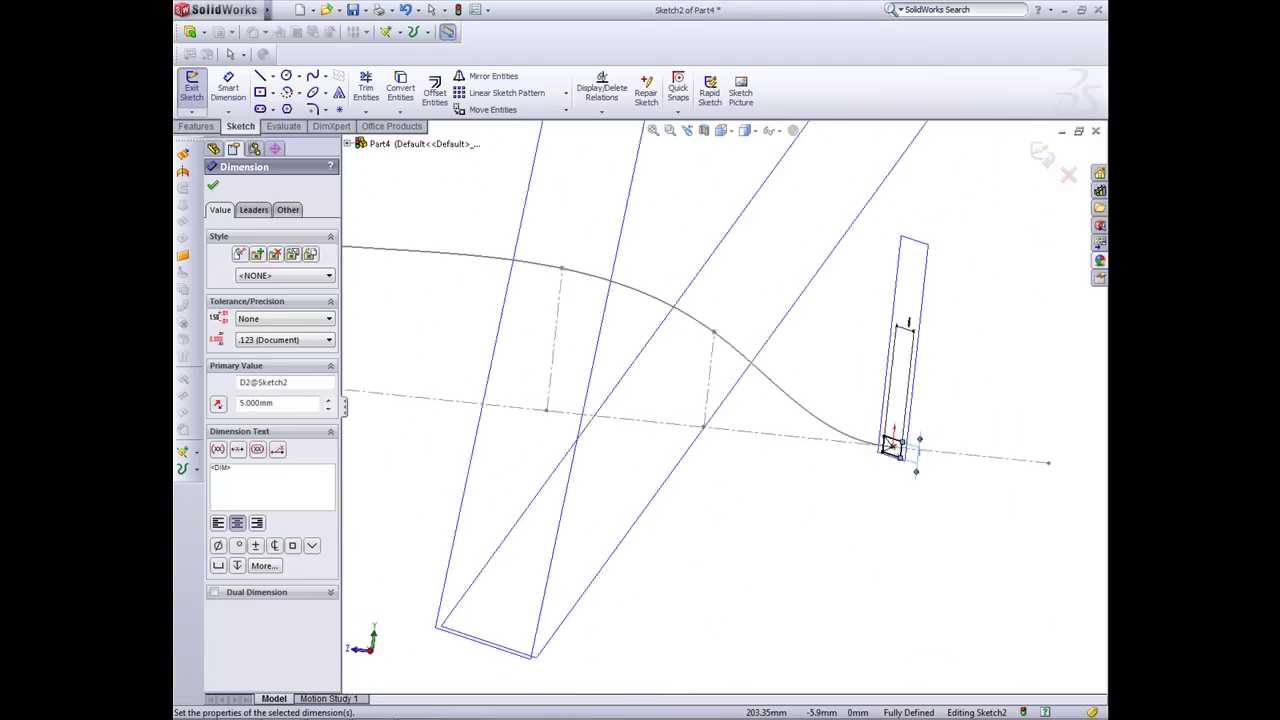
{"action": "mouse_move", "coordinate": [978, 492]}
{"action": "middle_mouse_down"}
{"action": "mouse_move", "coordinate": [928, 447]}
{"action": "mouse_move", "coordinate": [946, 436]}
{"action": "mouse_move", "coordinate": [906, 444]}
{"action": "mouse_move", "coordinate": [926, 430]}
{"action": "mouse_move", "coordinate": [958, 438]}
{"action": "mouse_move", "coordinate": [916, 452]}
{"action": "middle_mouse_up"}
{"action": "scroll", "coordinate": [908, 454], "scroll_direction": "up", "scroll_amount": 2}
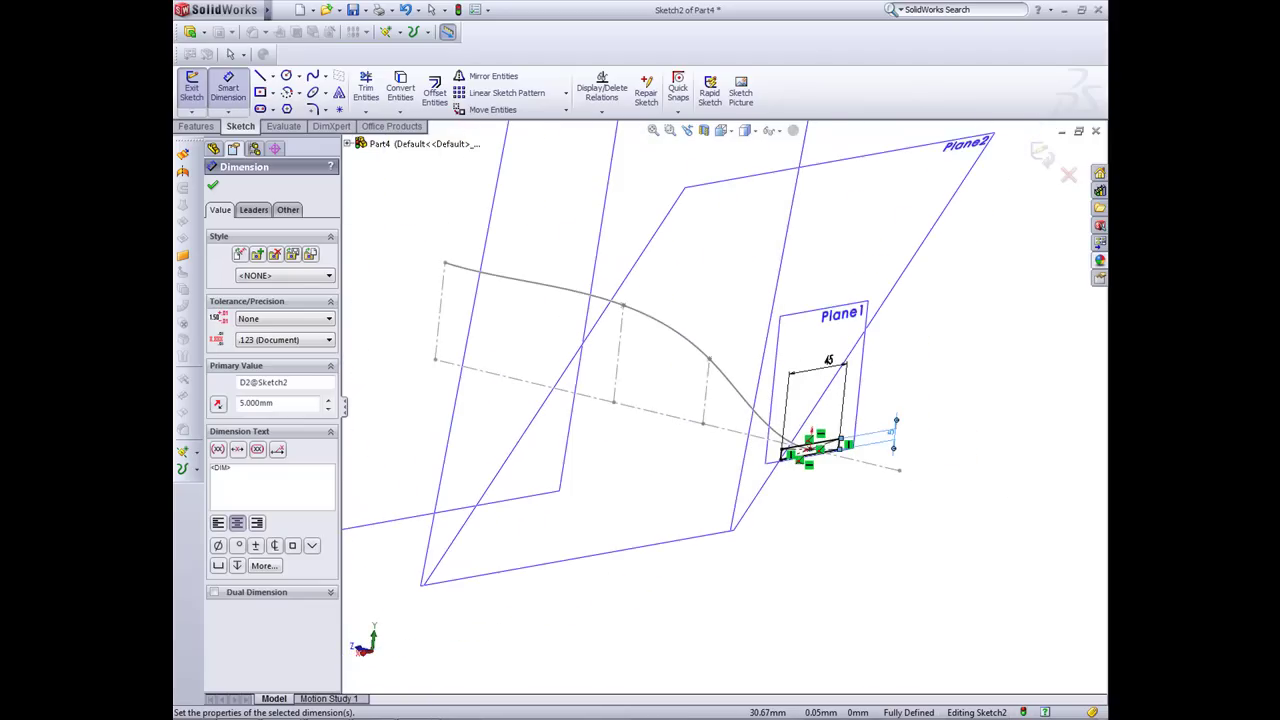
{"action": "left_click", "coordinate": [213, 186]}
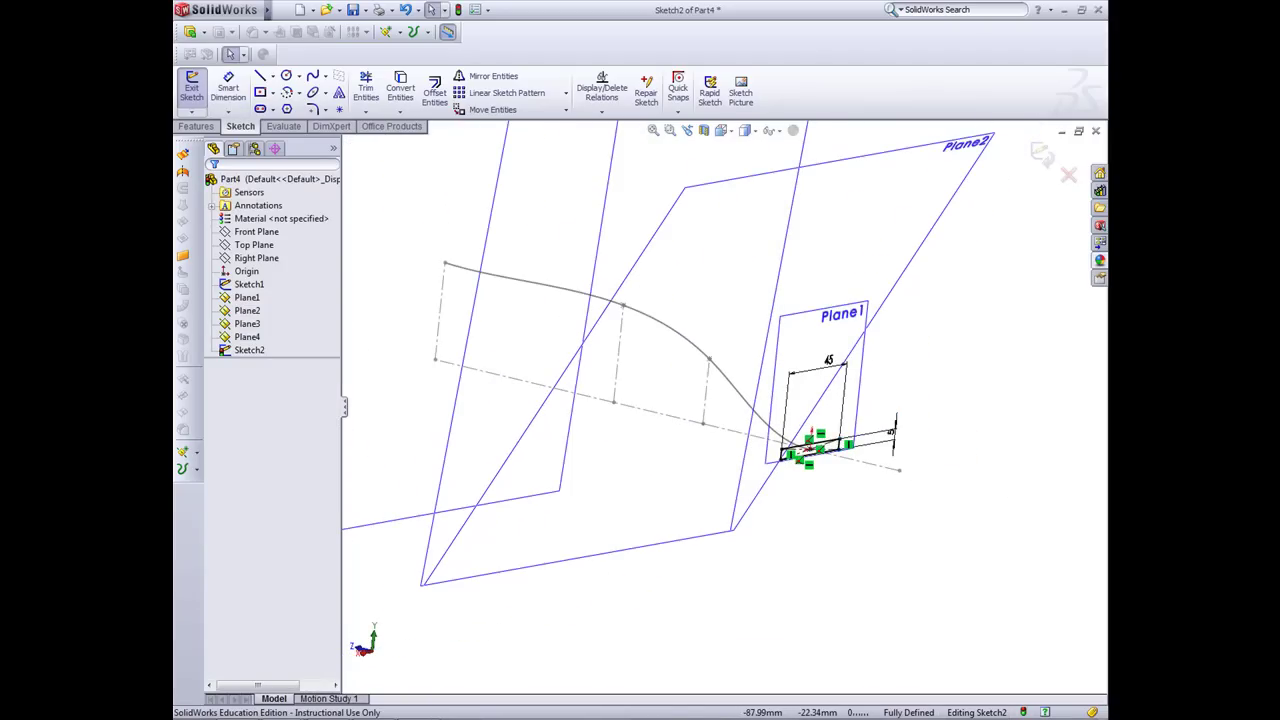
{"action": "middle_click_drag", "start_coordinate": [747, 424], "coordinate": [737, 424]}
{"action": "left_click", "coordinate": [191, 88]}
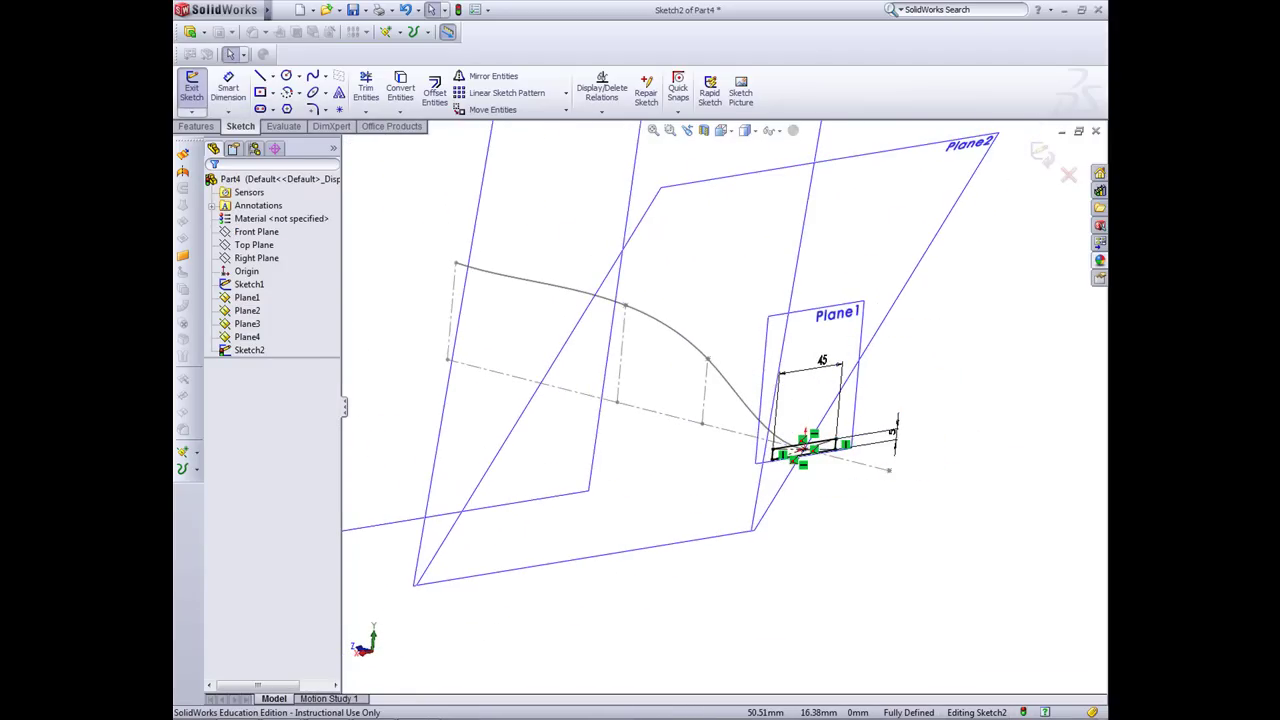
Step: Start a new sketch on the Front Plane
{"action": "right_click", "coordinate": [256, 231]}
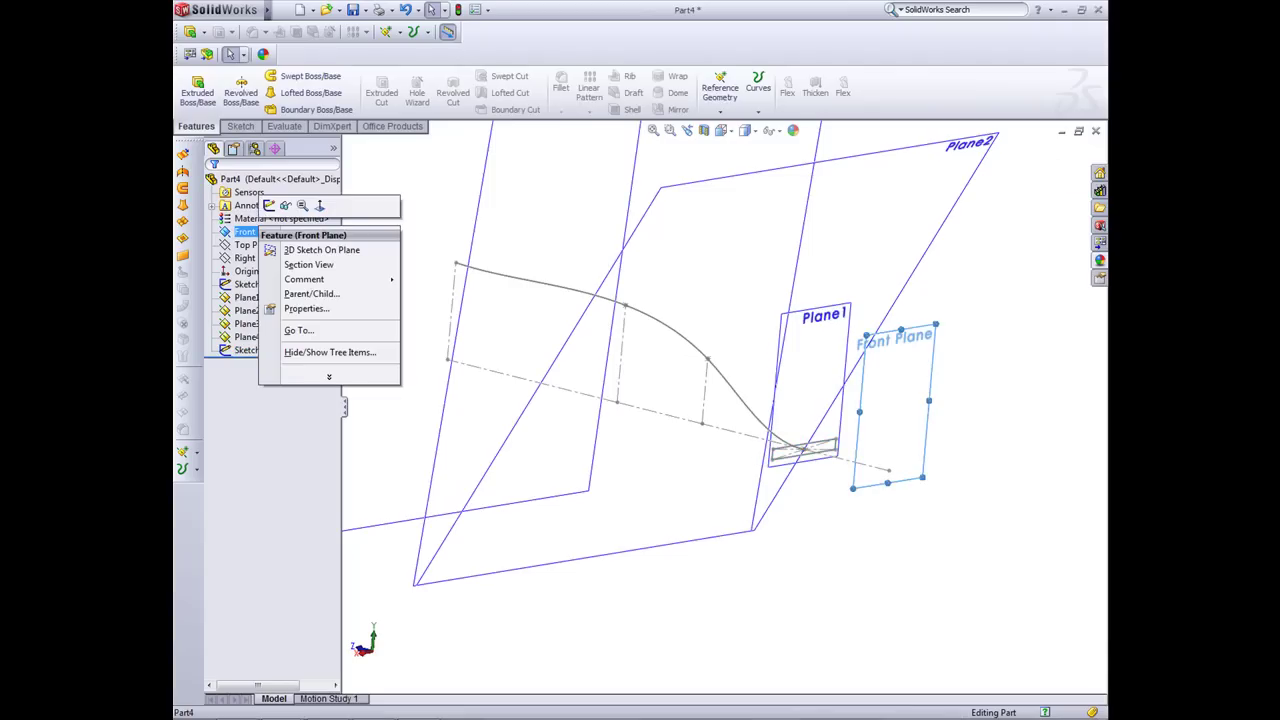
{"action": "left_click", "coordinate": [269, 205]}
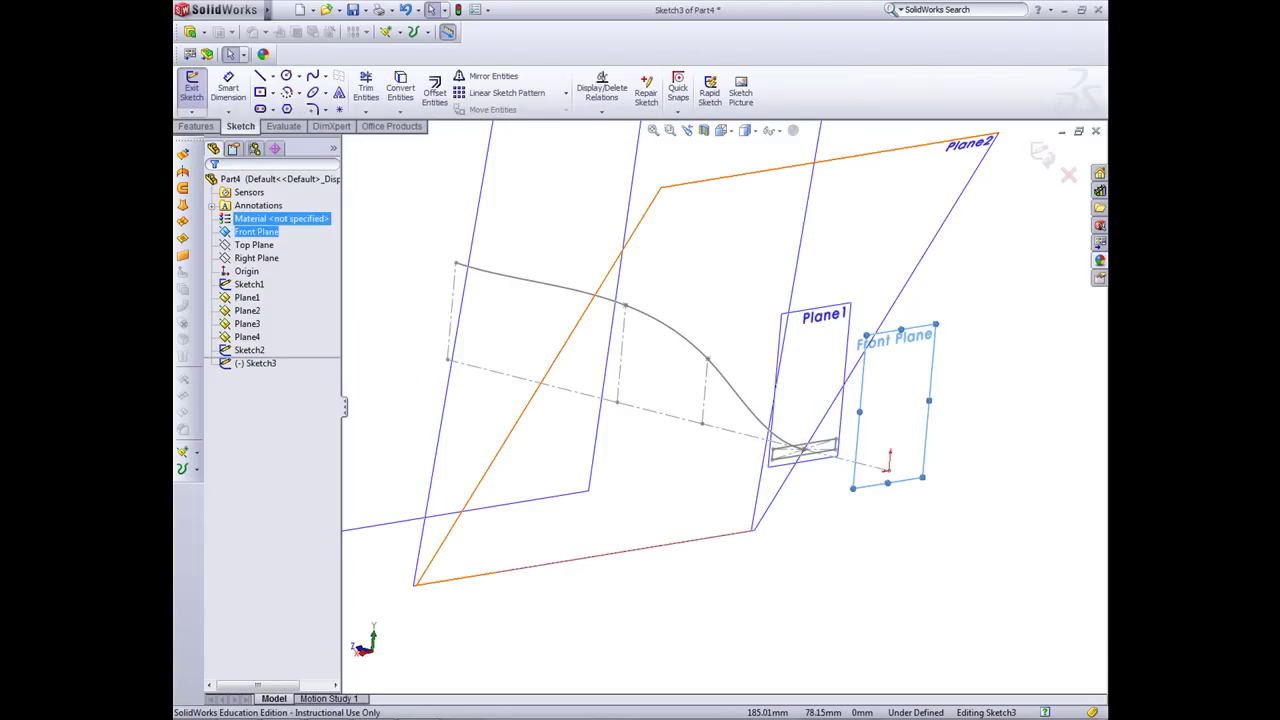
{"action": "left_click", "coordinate": [250, 363]}
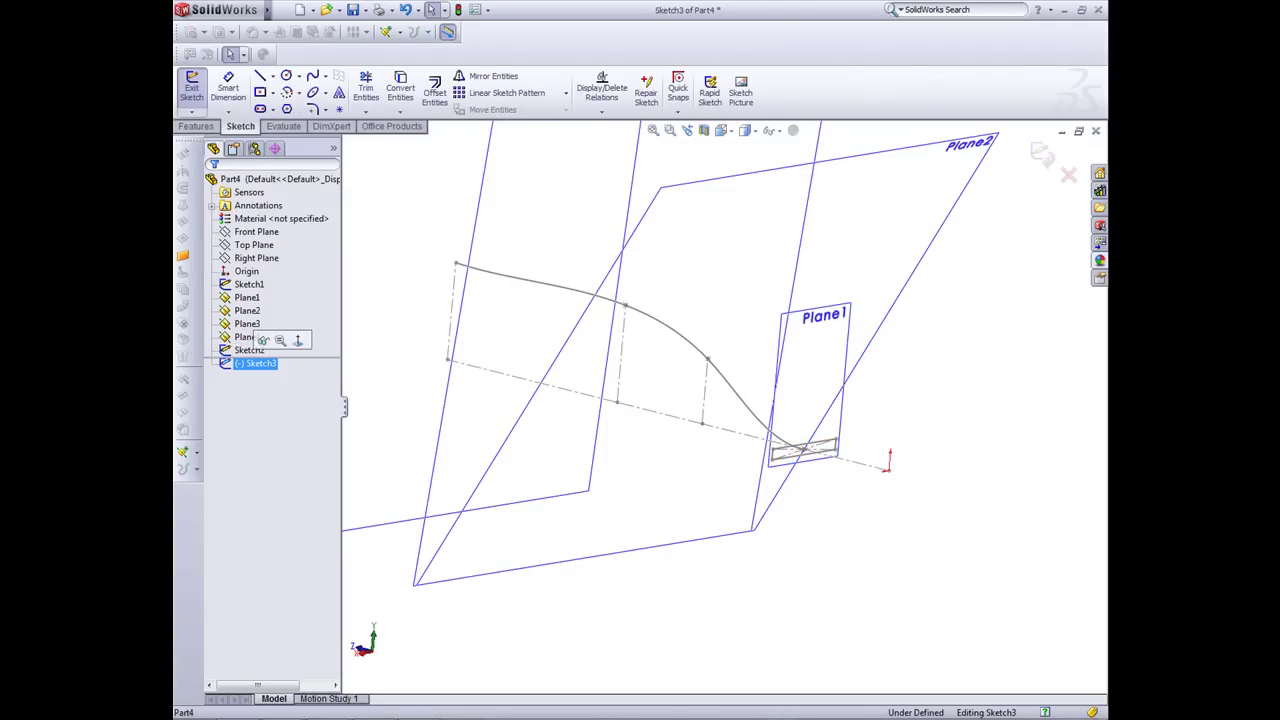
{"action": "left_click", "coordinate": [690, 436]}
Step: Convert the Sketch2 rectangle into the Front Plane sketch with Convert Entities and close the sketch
{"action": "left_click", "coordinate": [249, 350]}
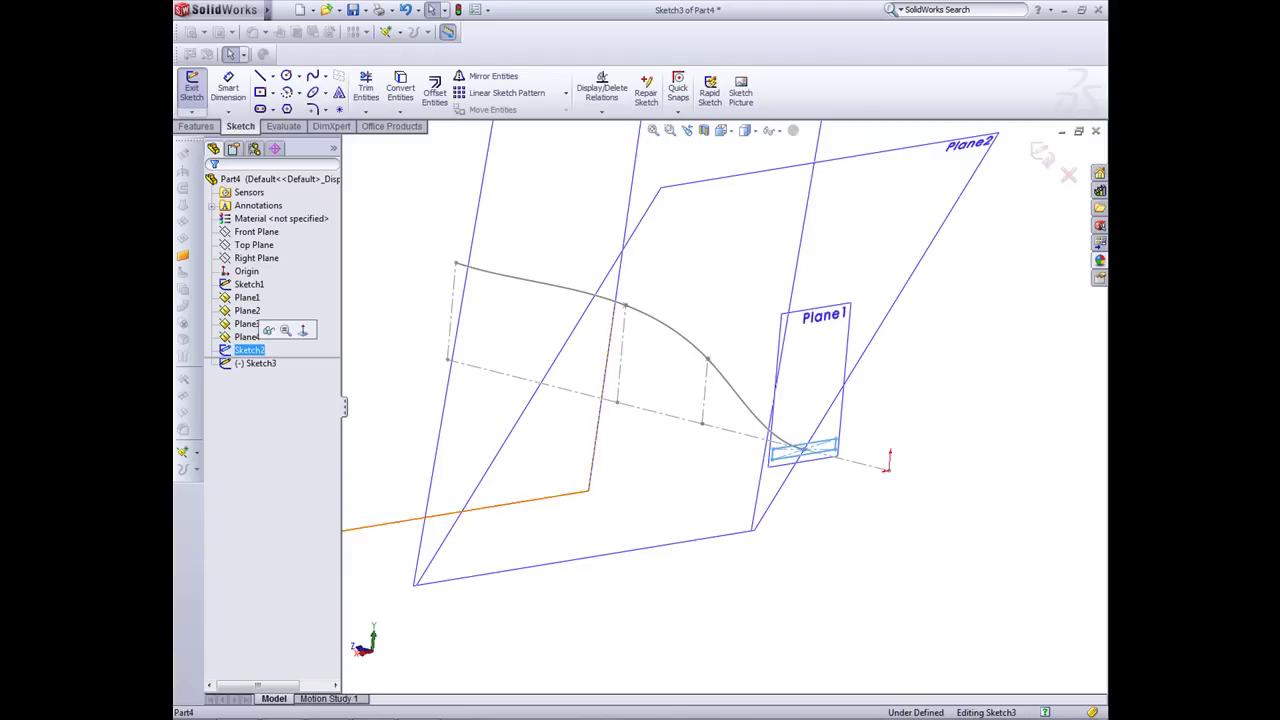
{"action": "left_click", "coordinate": [400, 90]}
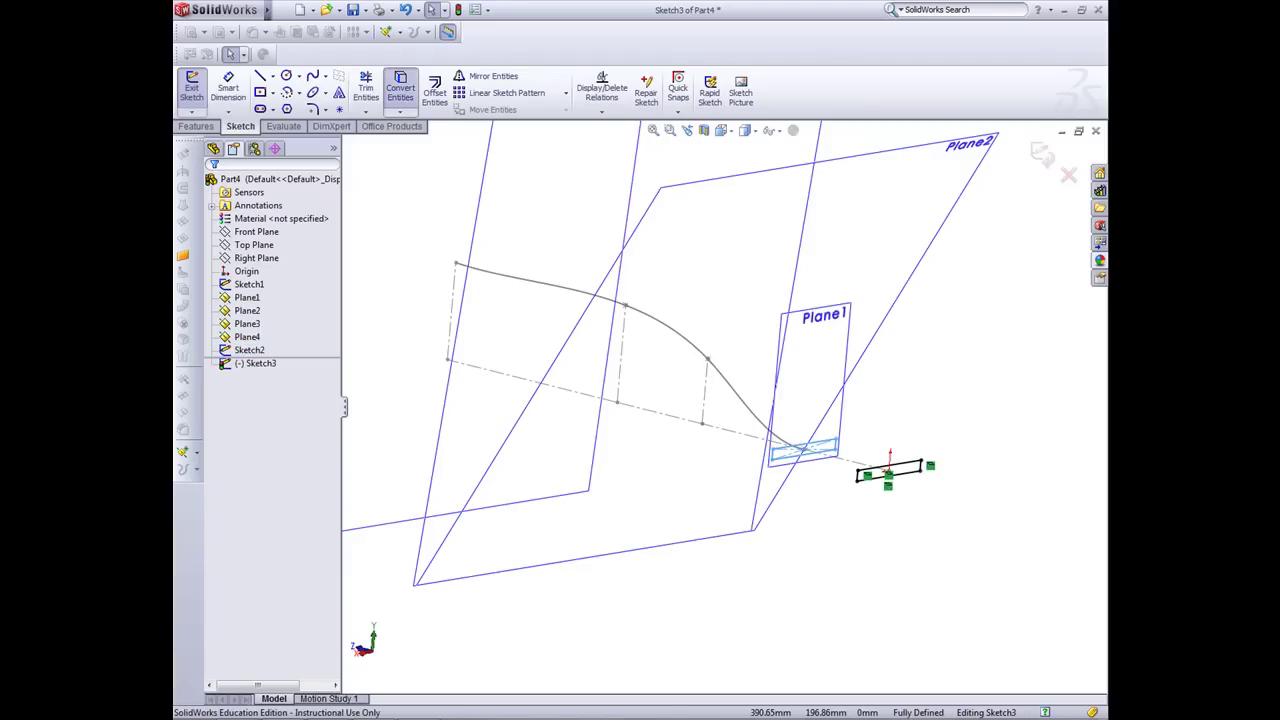
{"action": "middle_click_drag", "start_coordinate": [740, 450], "coordinate": [880, 430]}
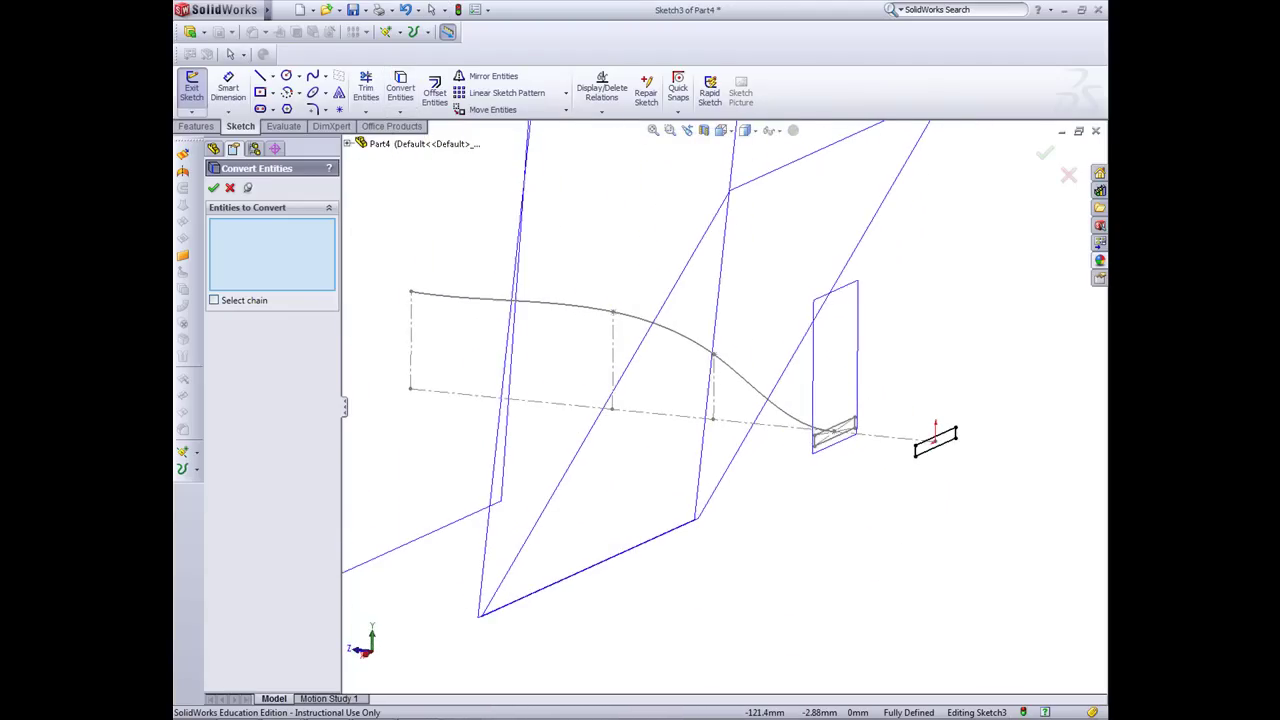
{"action": "left_click", "coordinate": [214, 188]}
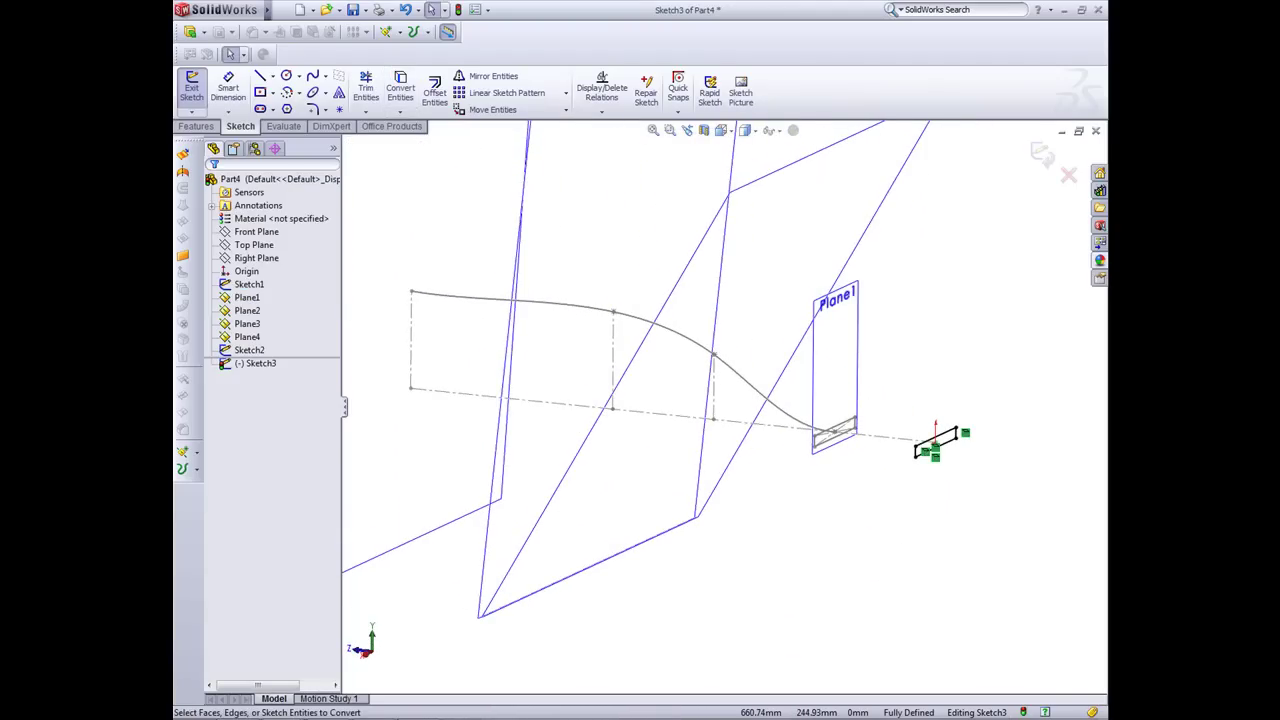
{"action": "left_click", "coordinate": [260, 364]}
{"action": "middle_click_drag", "start_coordinate": [590, 405], "coordinate": [742, 430]}
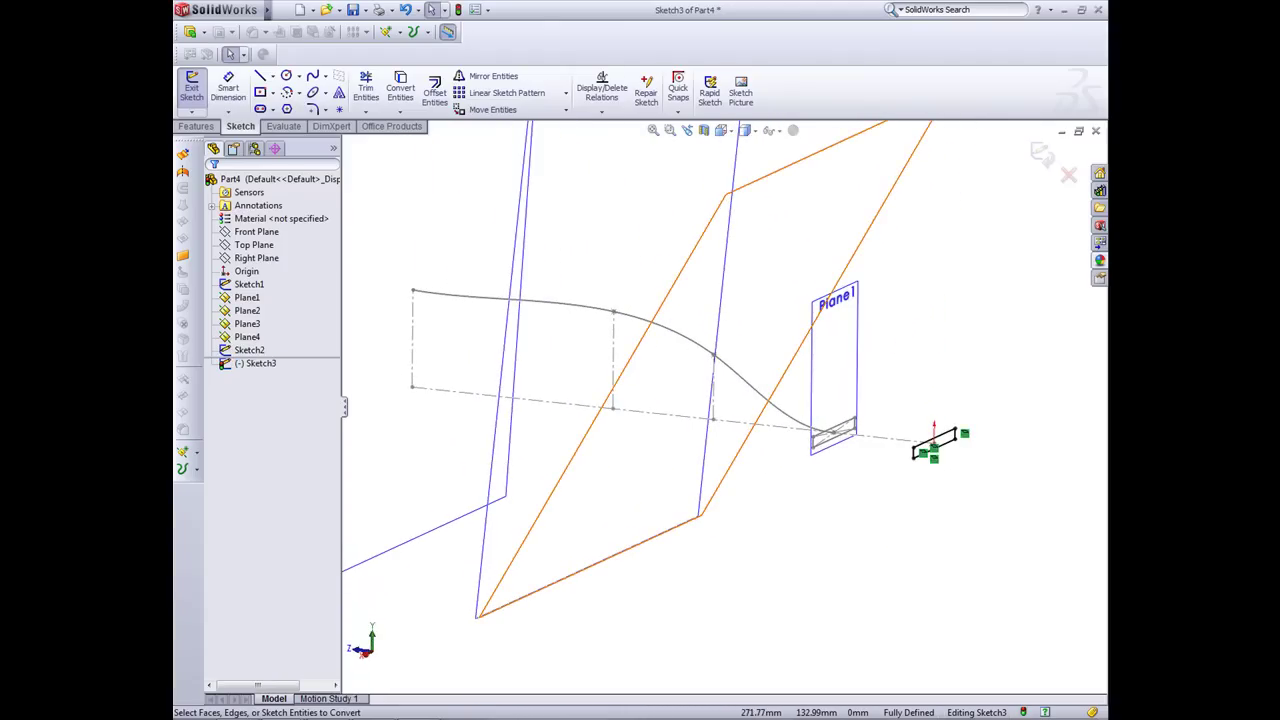
{"action": "left_click", "coordinate": [191, 88]}
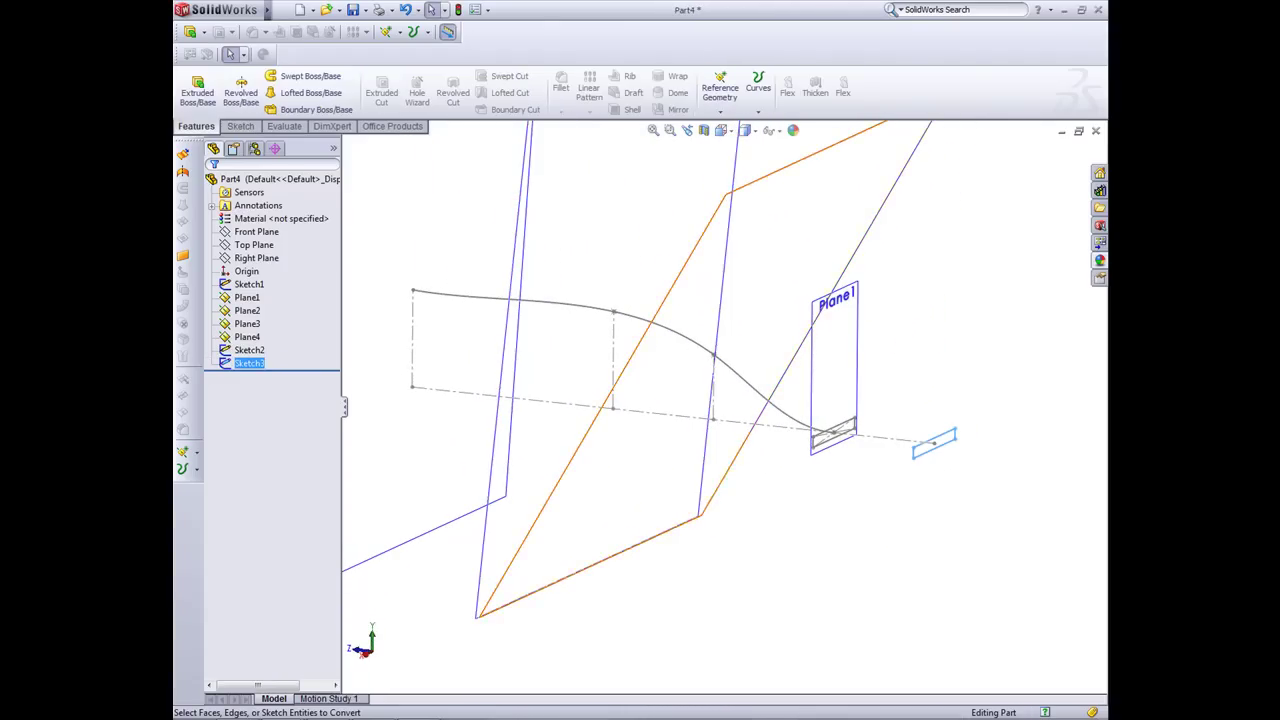
Step: Start a sketch on Plane2 and draw a circle of about 11 mm radius centered on the spline point there
{"action": "right_click", "coordinate": [713, 216]}
{"action": "left_click", "coordinate": [732, 193]}
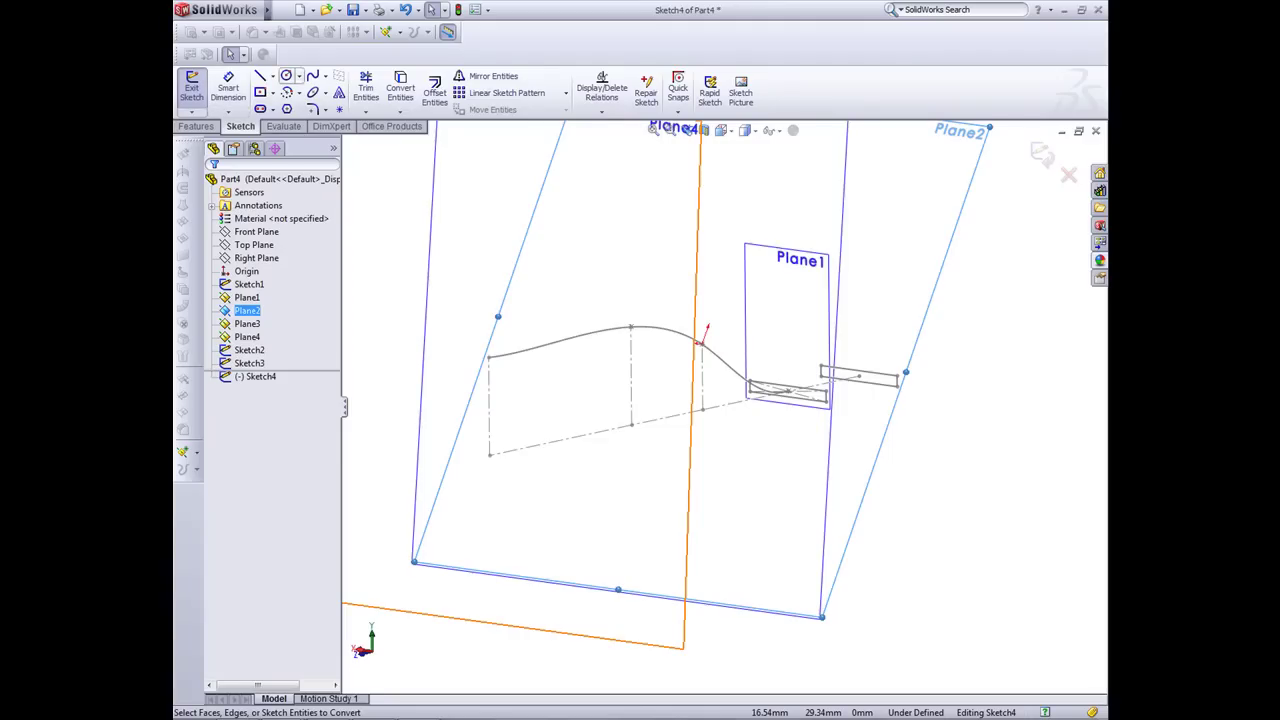
{"action": "left_click", "coordinate": [286, 76]}
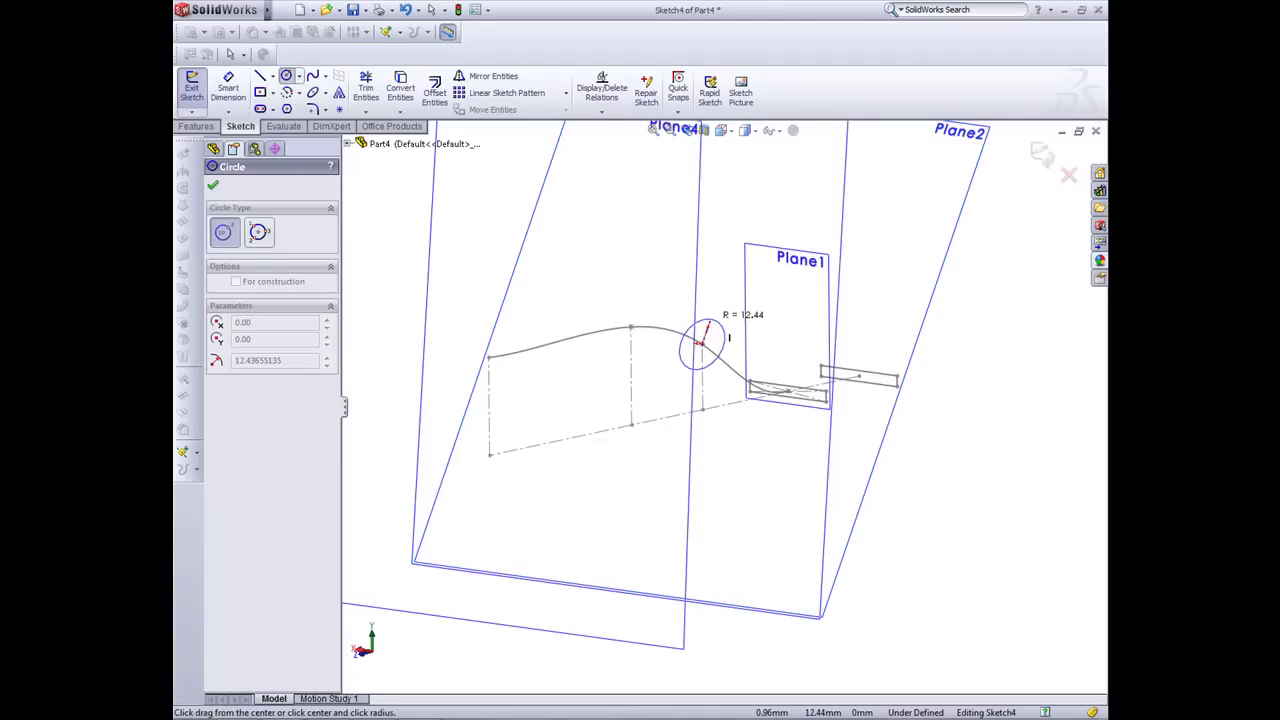
{"action": "left_click", "coordinate": [712, 325]}
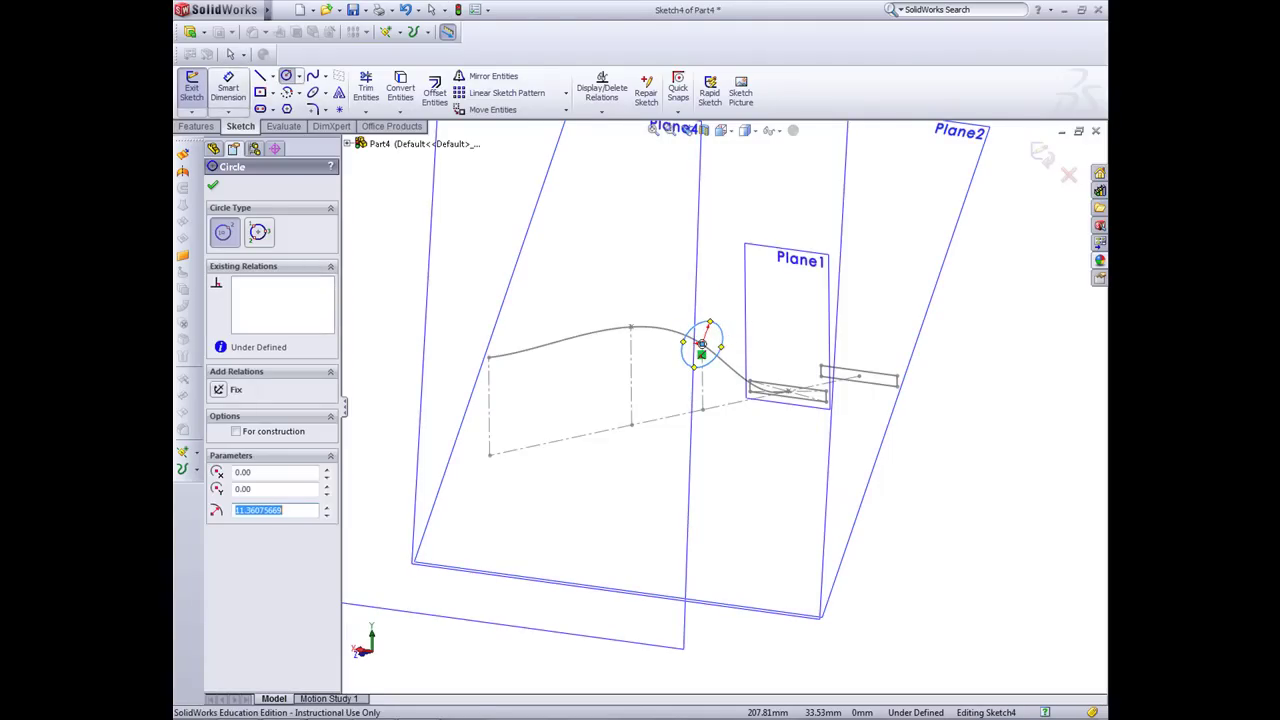
Step: Dimension the Plane2 circle's diameter to 5 mm and close the sketch
{"action": "left_click", "coordinate": [228, 88]}
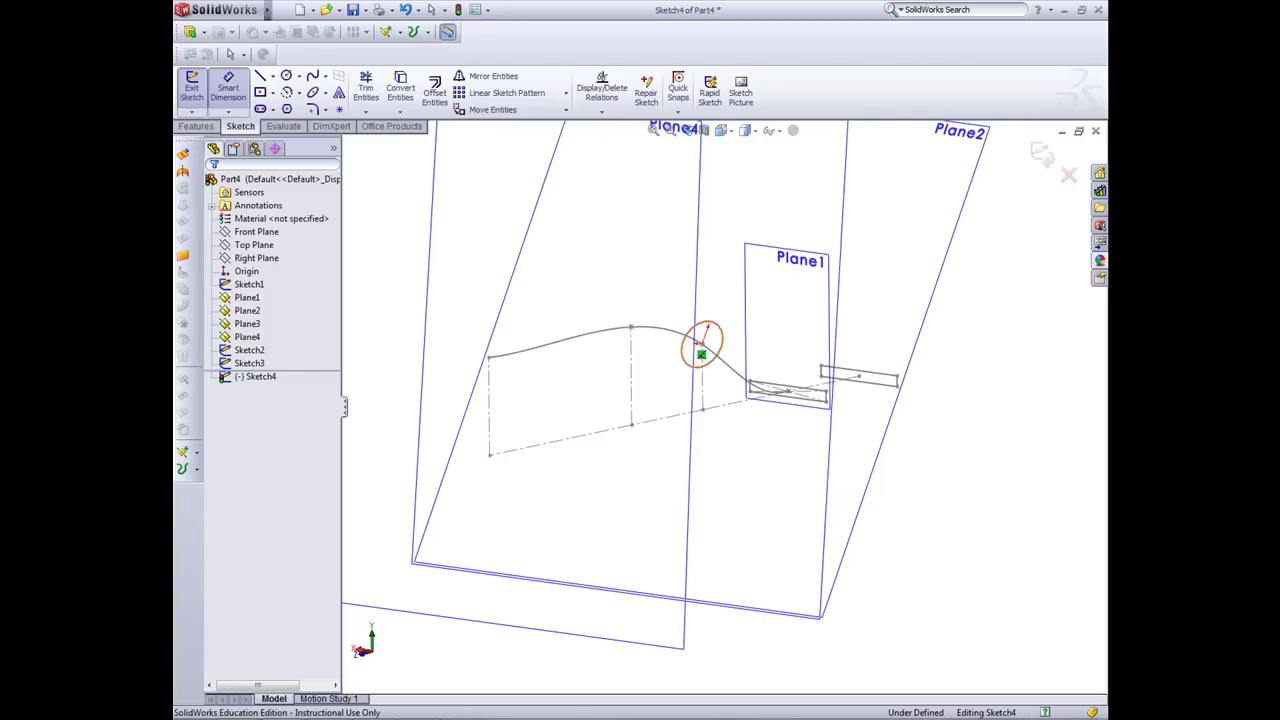
{"action": "left_click", "coordinate": [712, 326]}
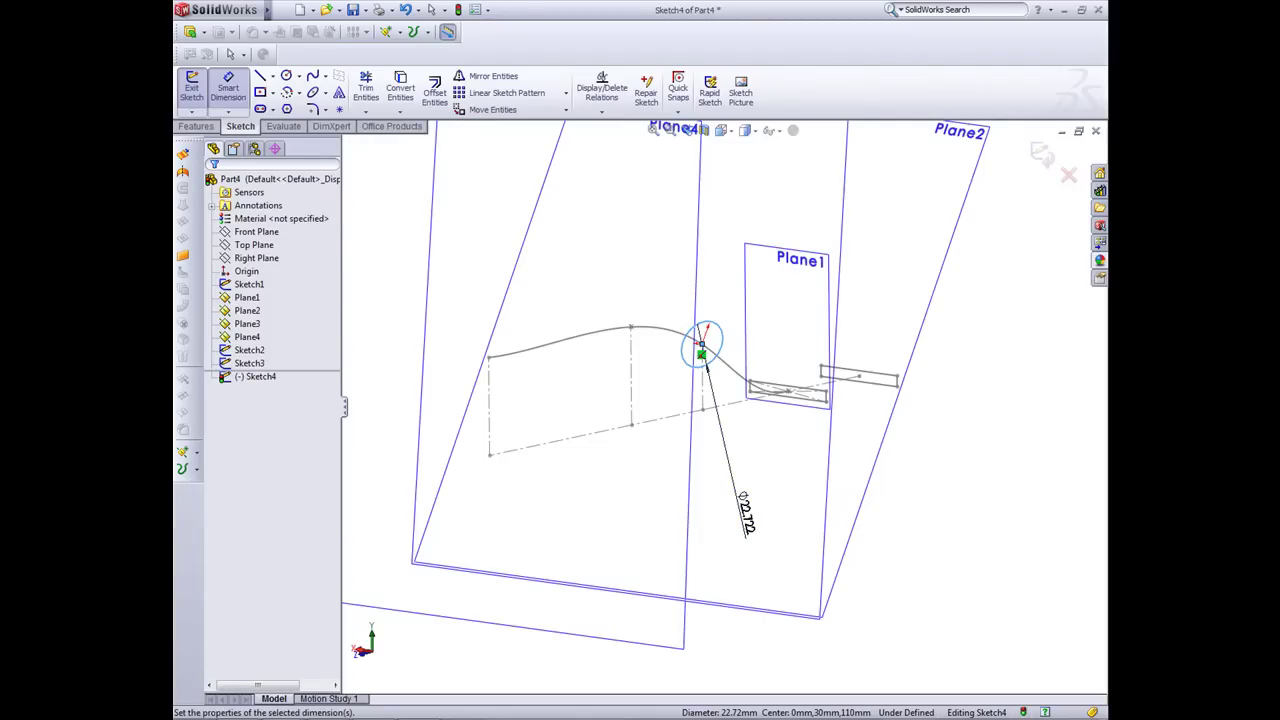
{"action": "left_click", "coordinate": [746, 533]}
{"action": "type", "text": "5"}
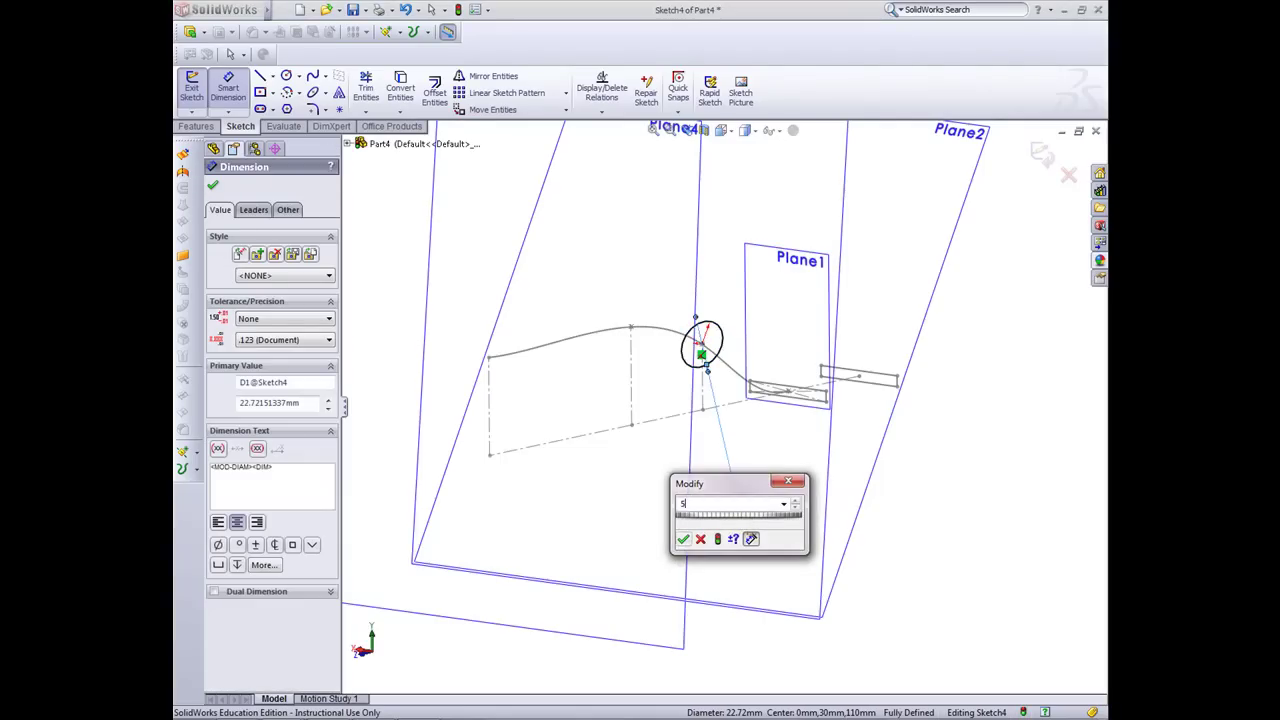
{"action": "key", "text": "Return"}
{"action": "middle_click_drag", "start_coordinate": [600, 385], "coordinate": [725, 407]}
{"action": "scroll", "coordinate": [725, 407], "scroll_direction": "up", "scroll_amount": 3}
{"action": "left_click", "coordinate": [192, 88]}
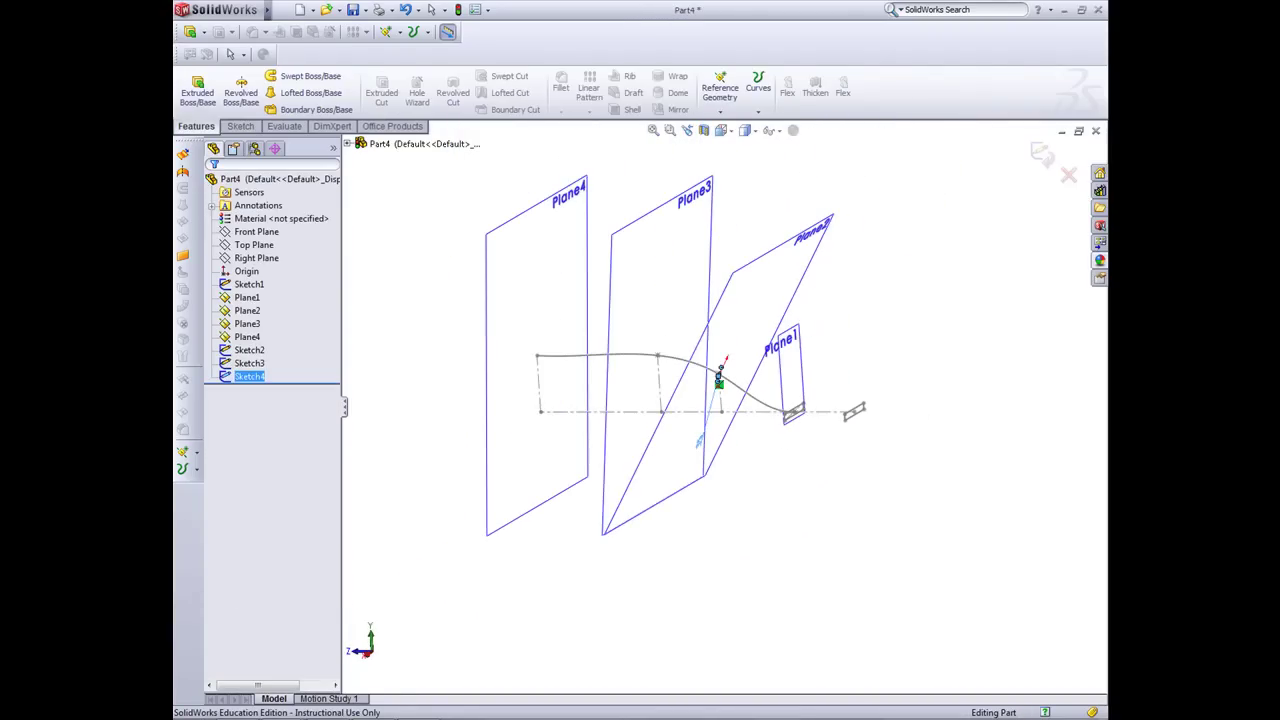
Step: Start a sketch on Plane3 and draw a circle of about 10.5 mm radius centered on the spline point there
{"action": "left_click", "coordinate": [681, 194]}
{"action": "right_click", "coordinate": [661, 207]}
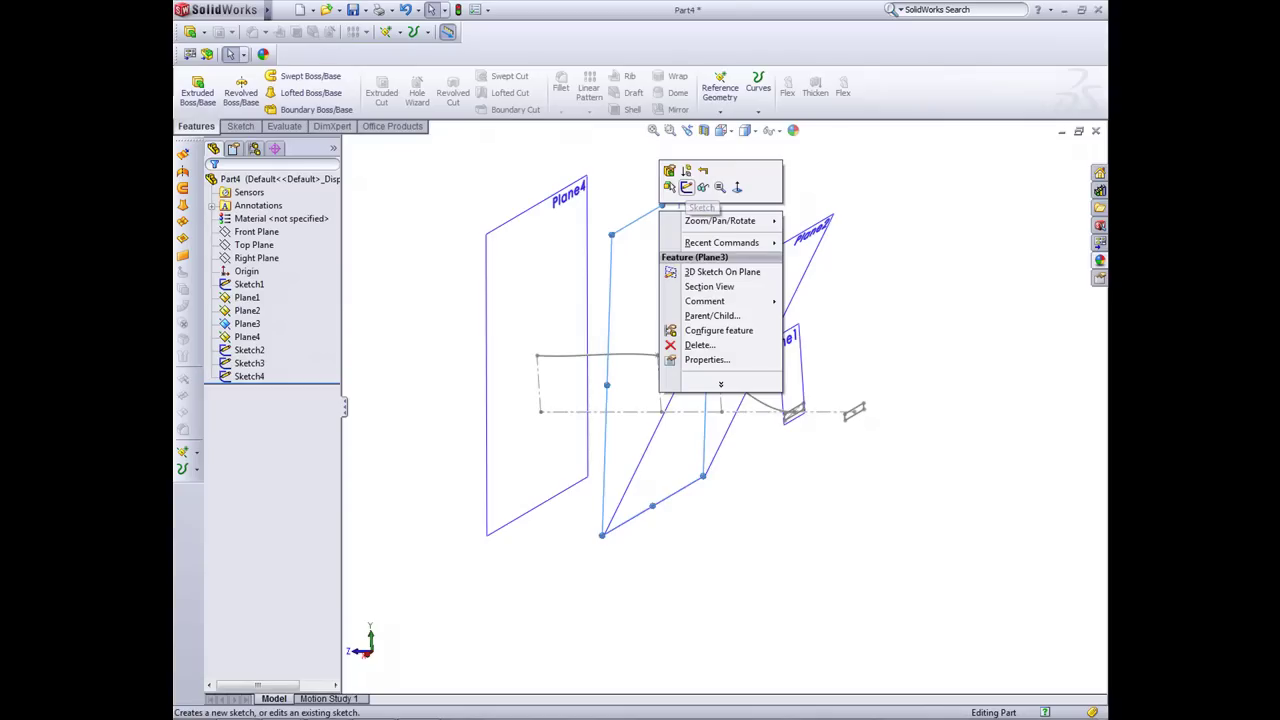
{"action": "left_click", "coordinate": [686, 187]}
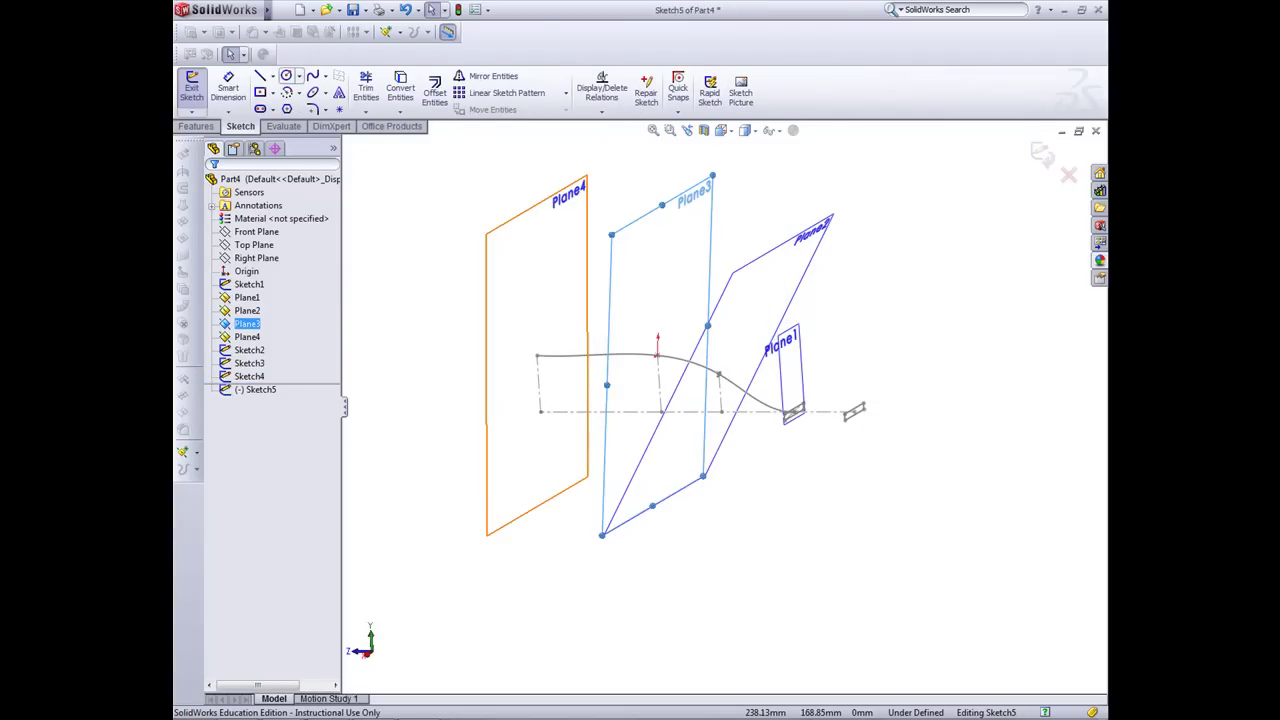
{"action": "left_click", "coordinate": [286, 75]}
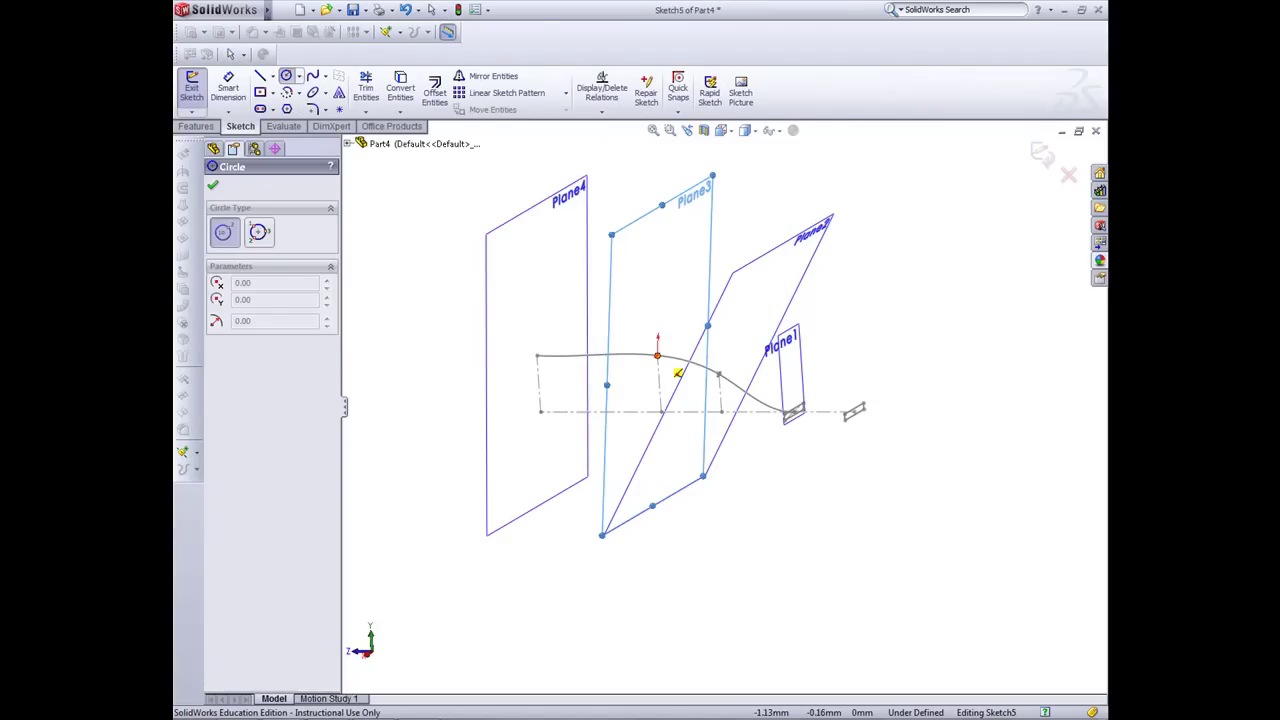
{"action": "left_click", "coordinate": [660, 344]}
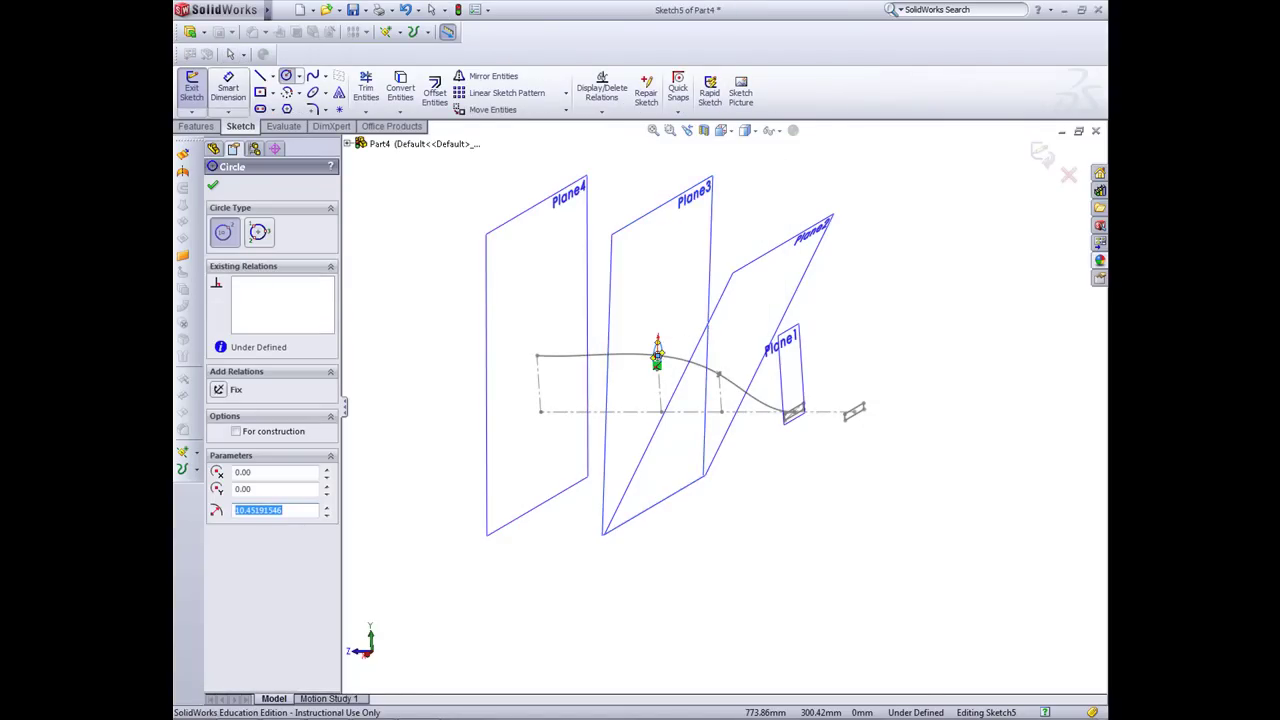
Step: Dimension the Plane3 circle's diameter to 10 mm and close the sketch
{"action": "left_click", "coordinate": [229, 90]}
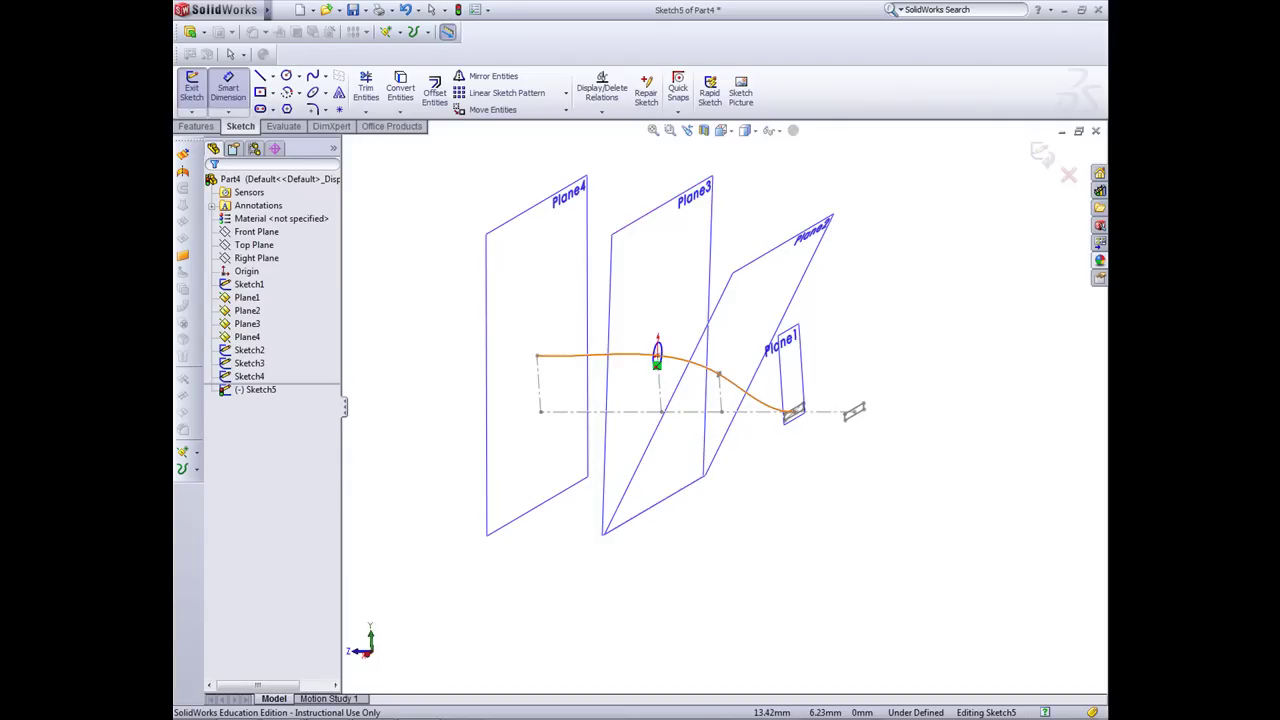
{"action": "left_click", "coordinate": [658, 342]}
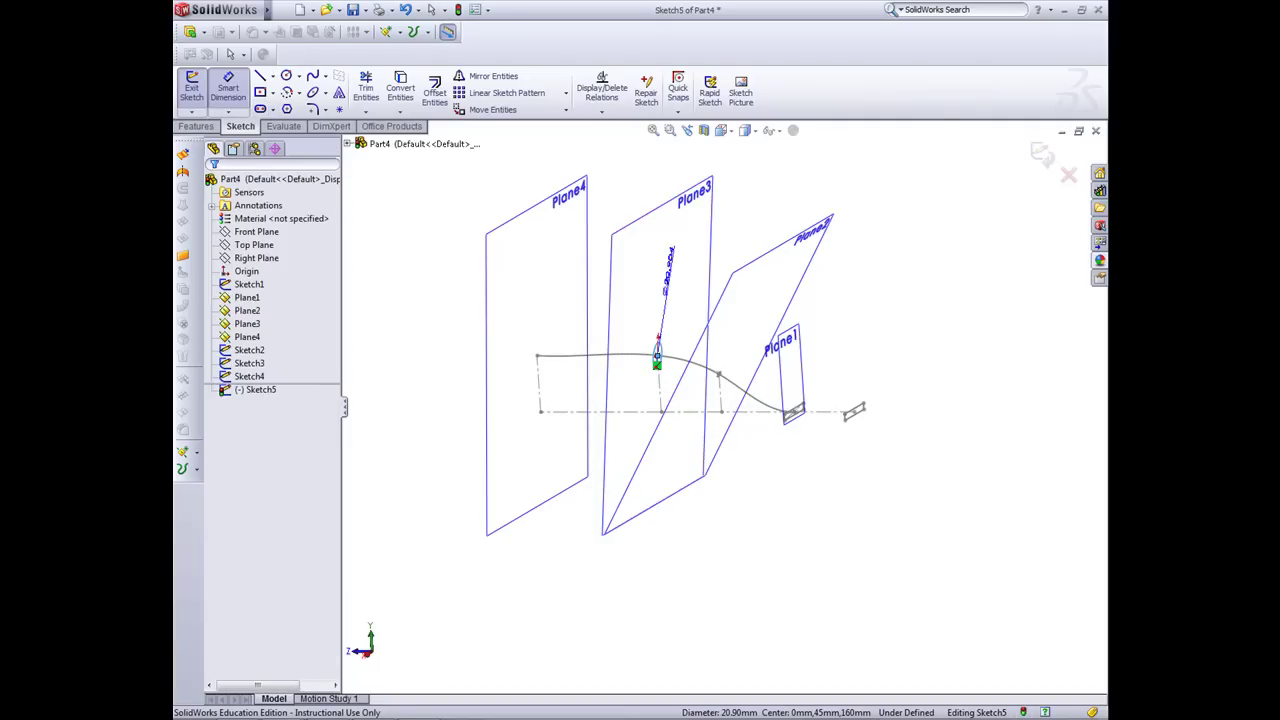
{"action": "left_click", "coordinate": [670, 255]}
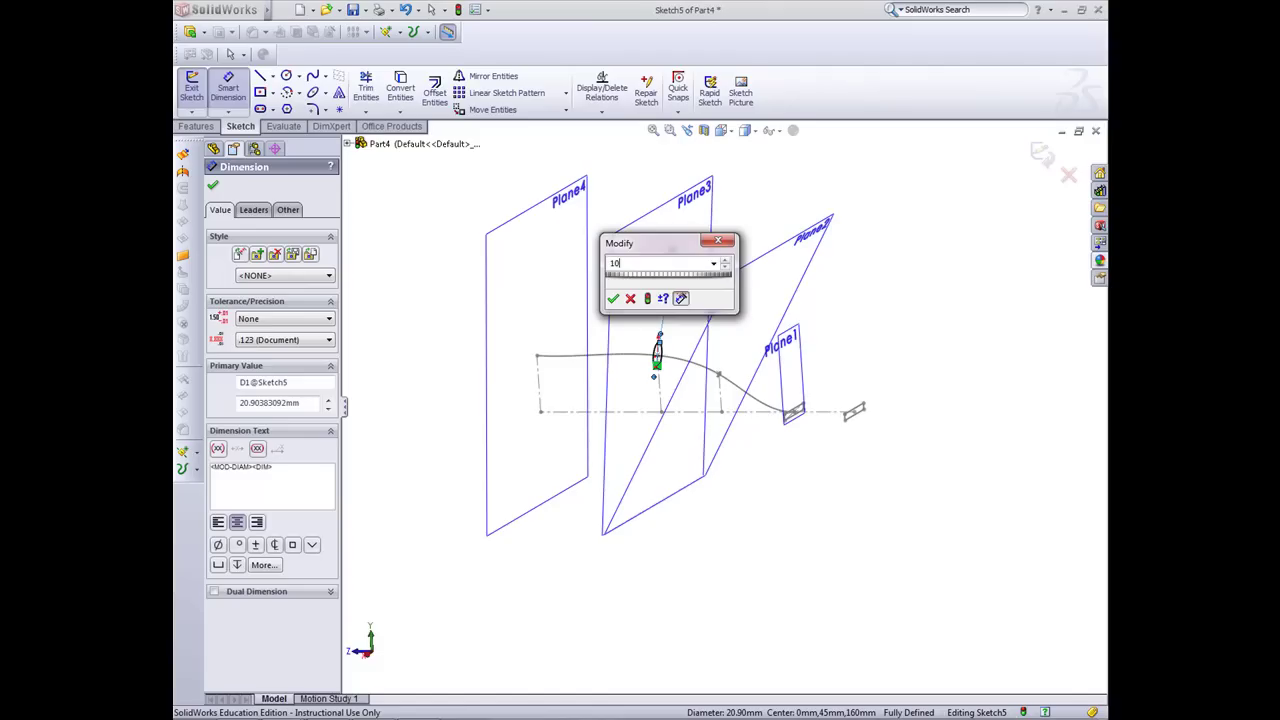
{"action": "type", "text": "10"}
{"action": "key", "text": "Return"}
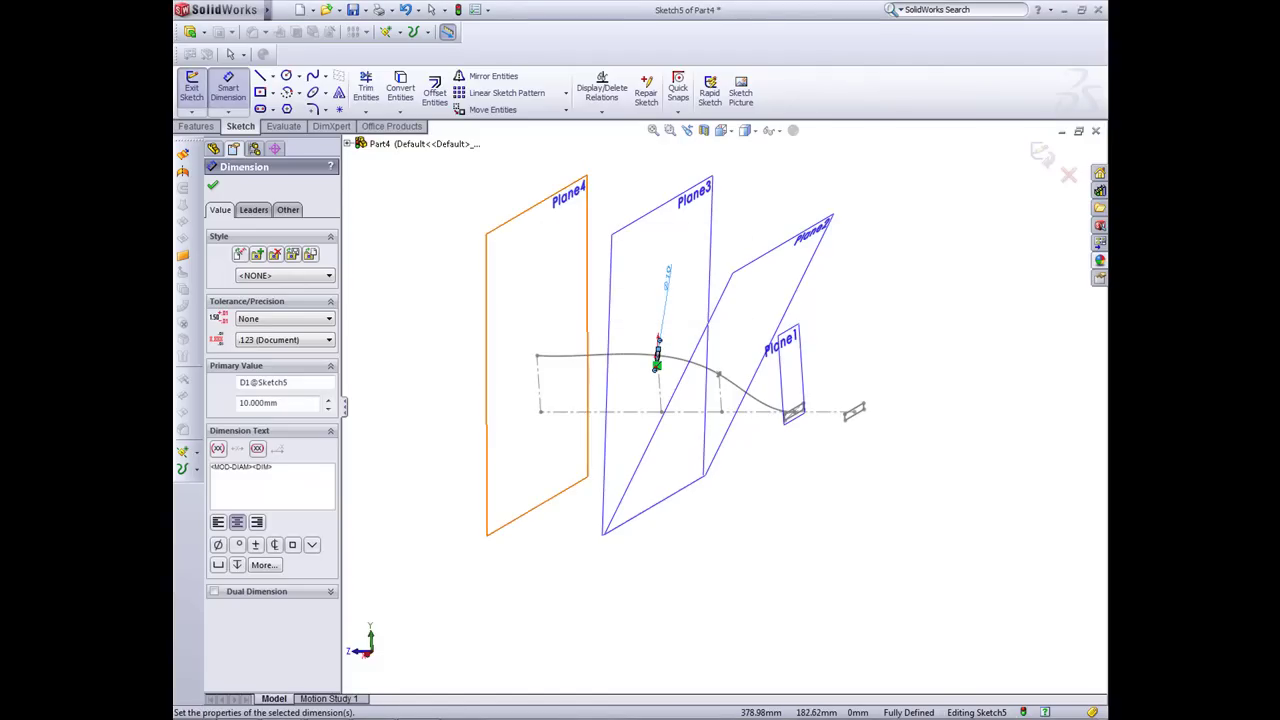
{"action": "left_click", "coordinate": [191, 87]}
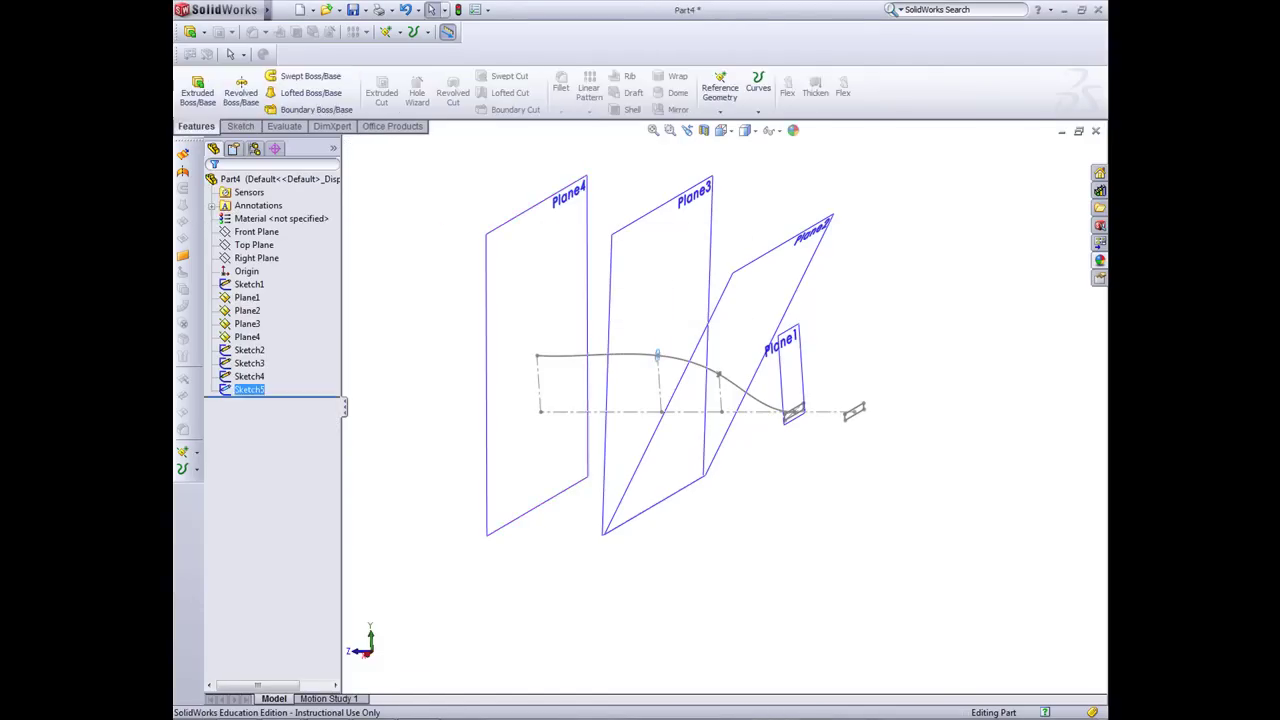
Step: Start a sketch on Plane4, draw a circle of about 20 mm radius centered on the spline's end point, and close the sketch
{"action": "left_click", "coordinate": [512, 222]}
{"action": "right_click", "coordinate": [512, 222]}
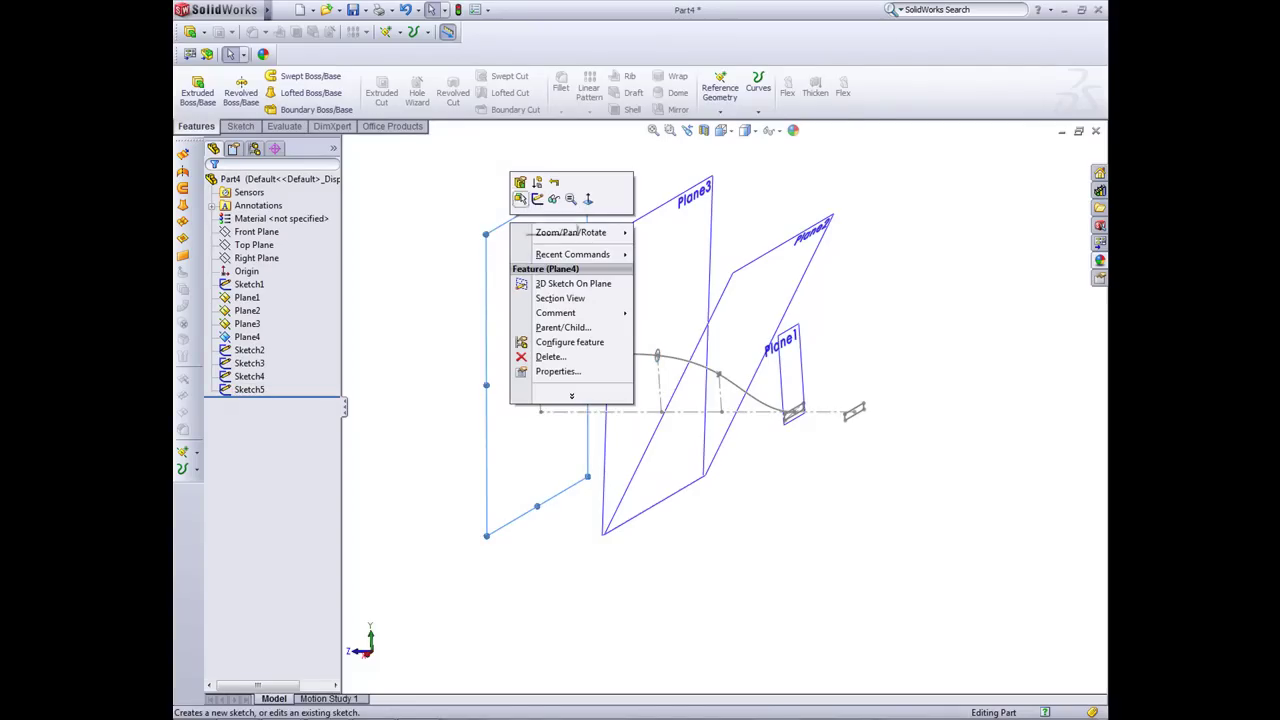
{"action": "left_click", "coordinate": [537, 198]}
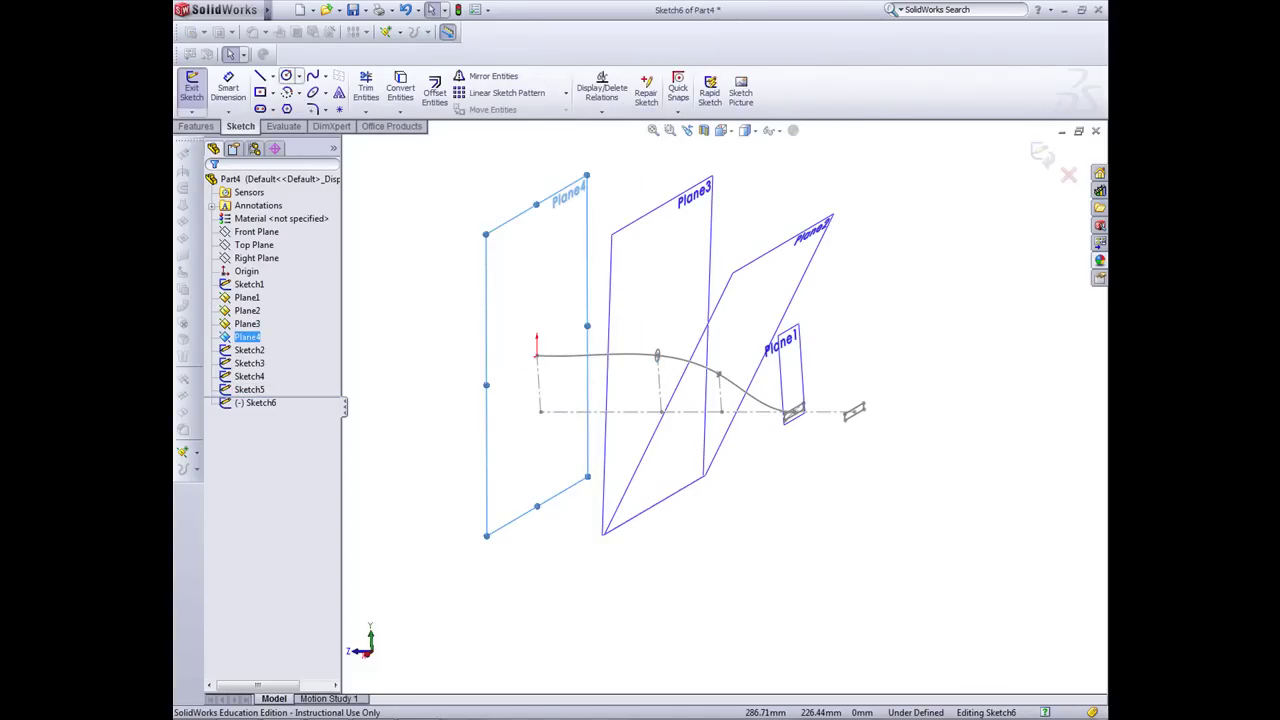
{"action": "left_click", "coordinate": [286, 75]}
{"action": "left_click", "coordinate": [537, 355]}
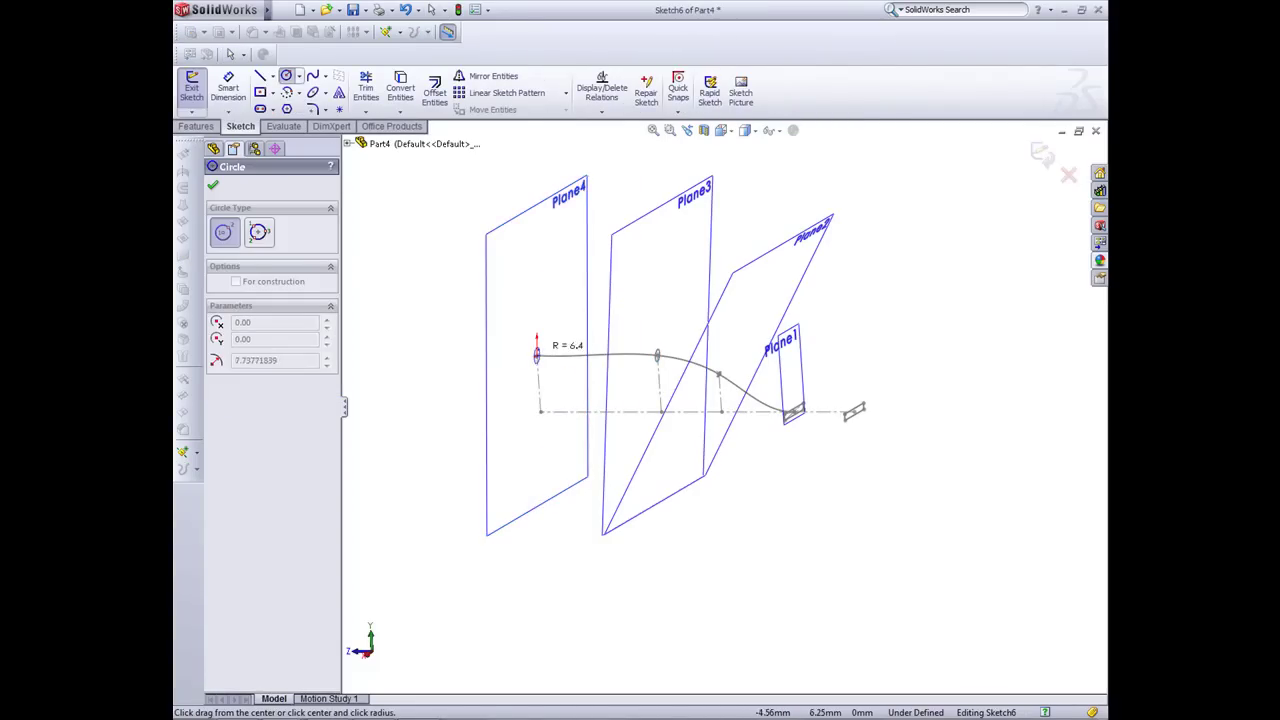
{"action": "left_click", "coordinate": [538, 332]}
{"action": "left_click", "coordinate": [191, 87]}
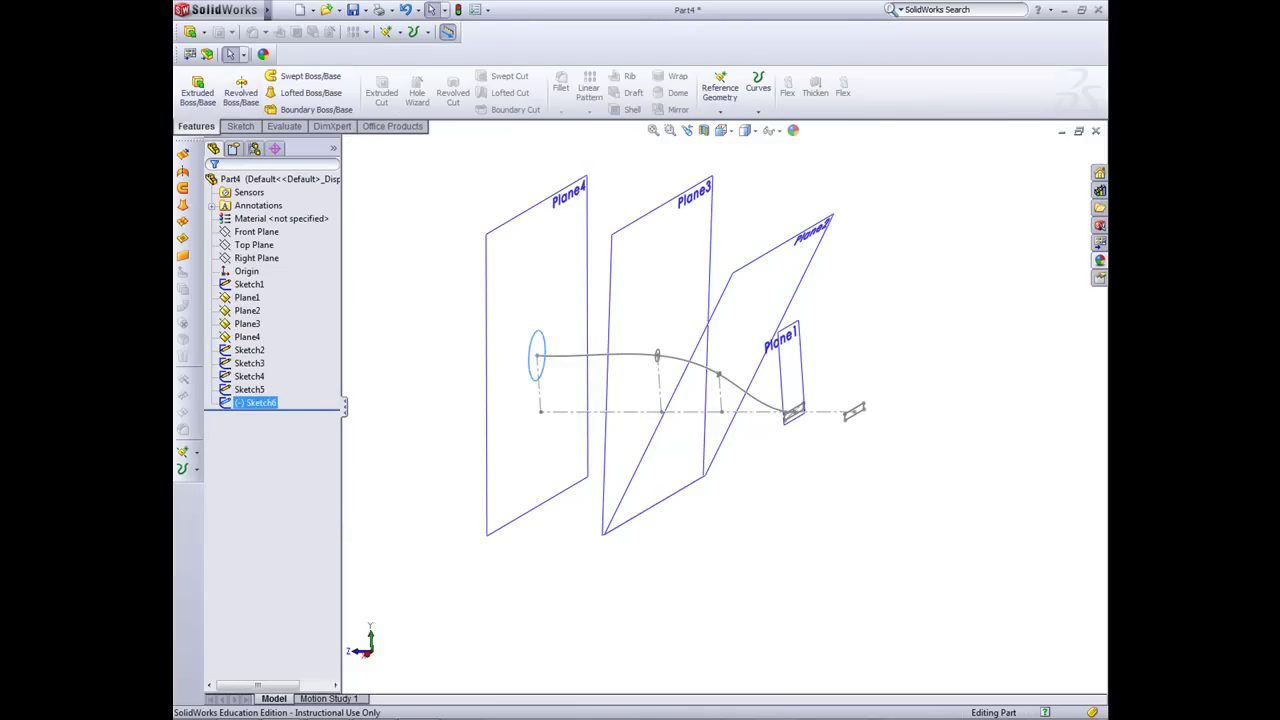
Step: Reopen the Plane4 circle sketch, dimension the circle's diameter to 10 mm, and close the sketch
{"action": "right_click", "coordinate": [255, 402]}
{"action": "left_click", "coordinate": [243, 360]}
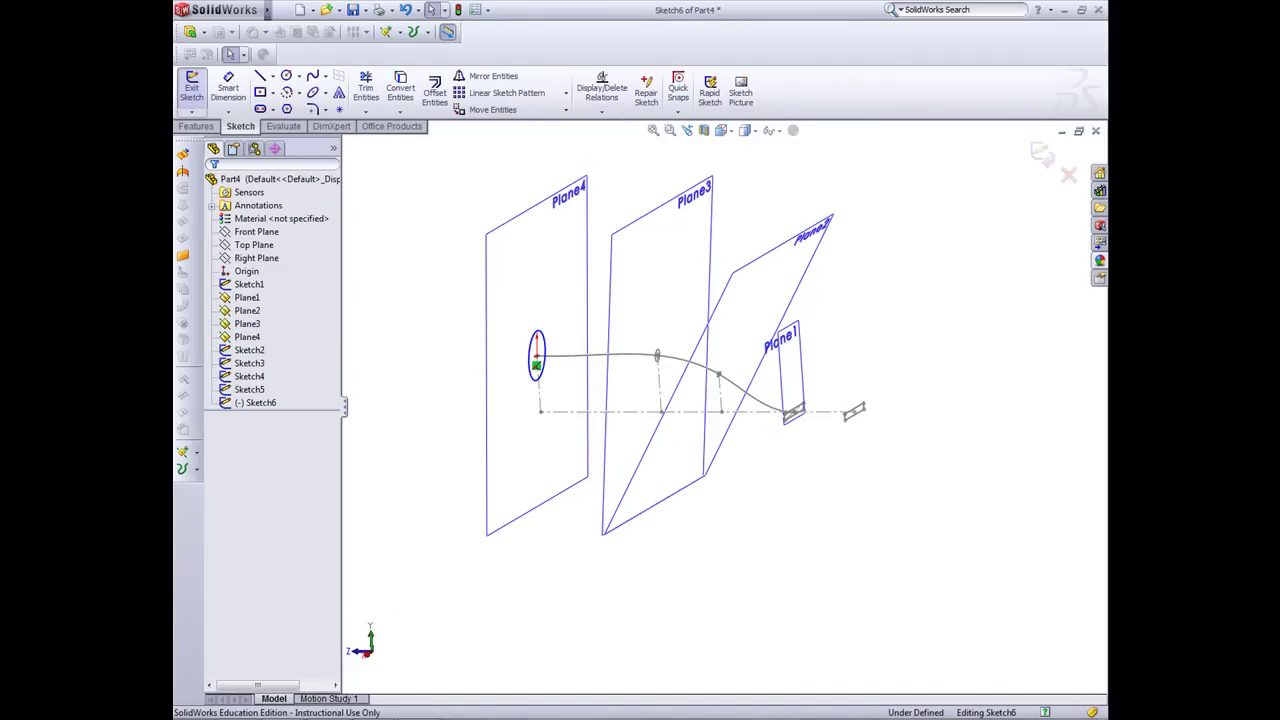
{"action": "left_click", "coordinate": [228, 87]}
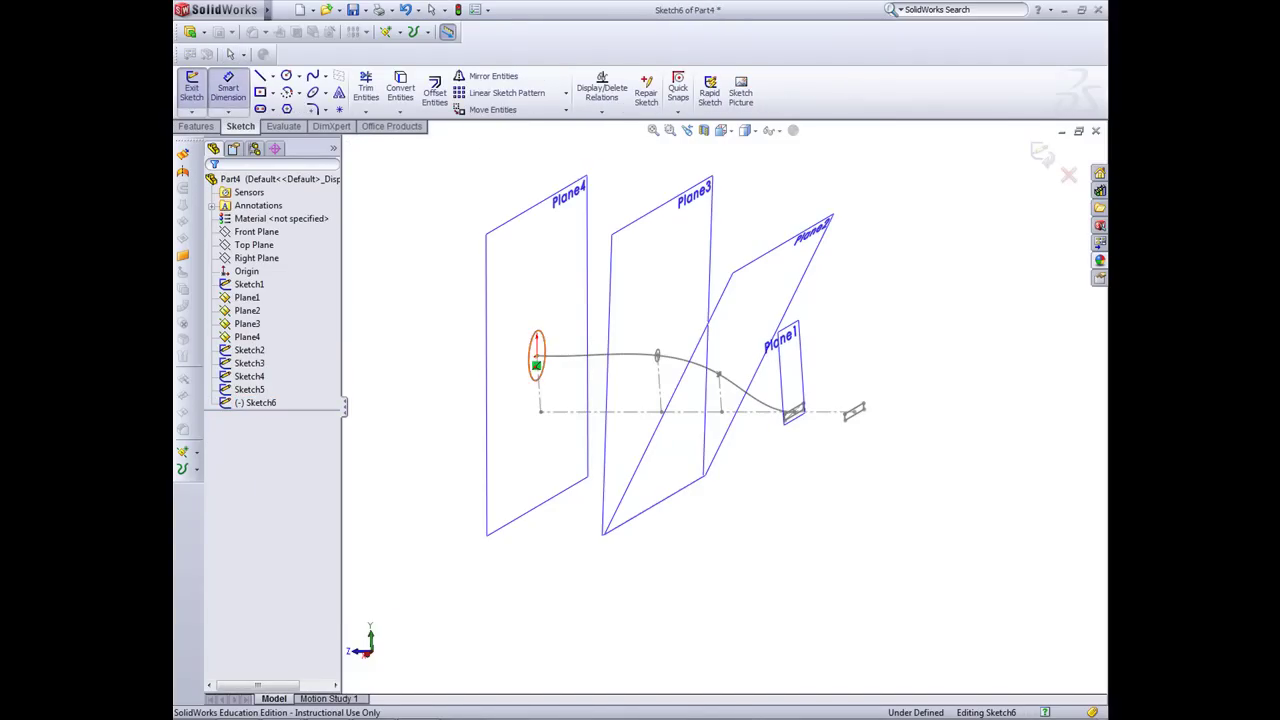
{"action": "left_click", "coordinate": [531, 355]}
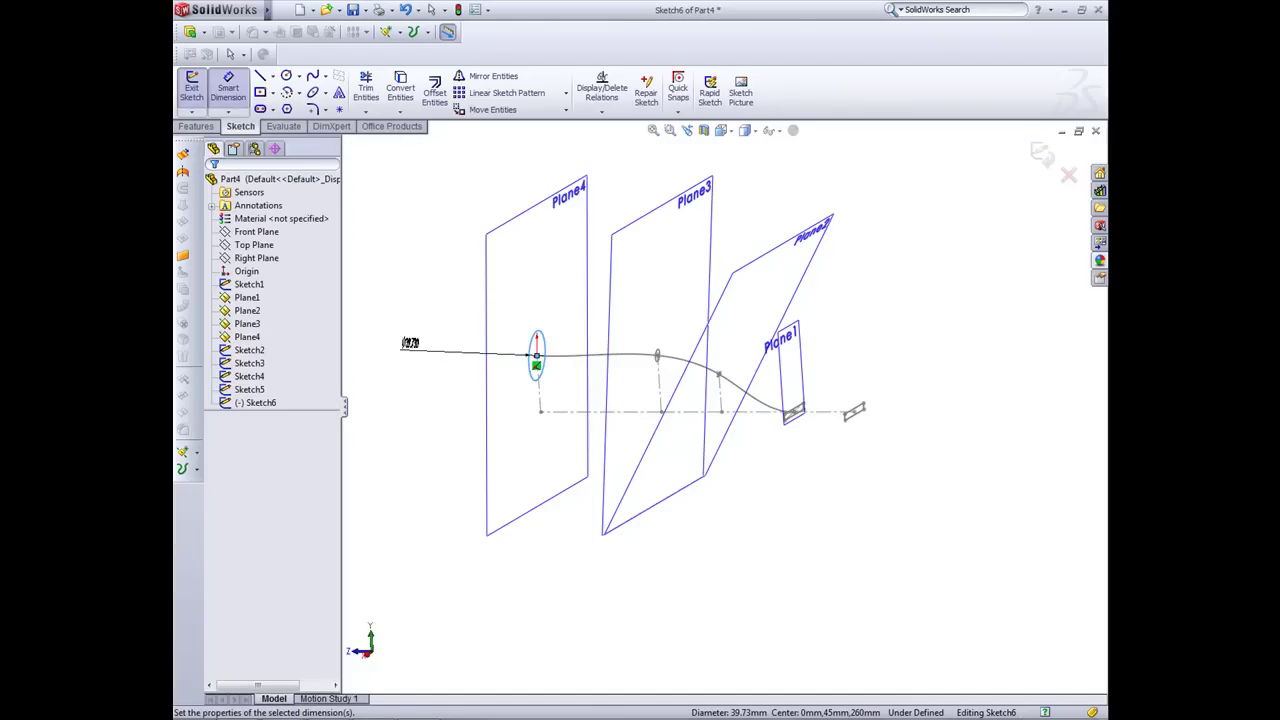
{"action": "left_click", "coordinate": [410, 343]}
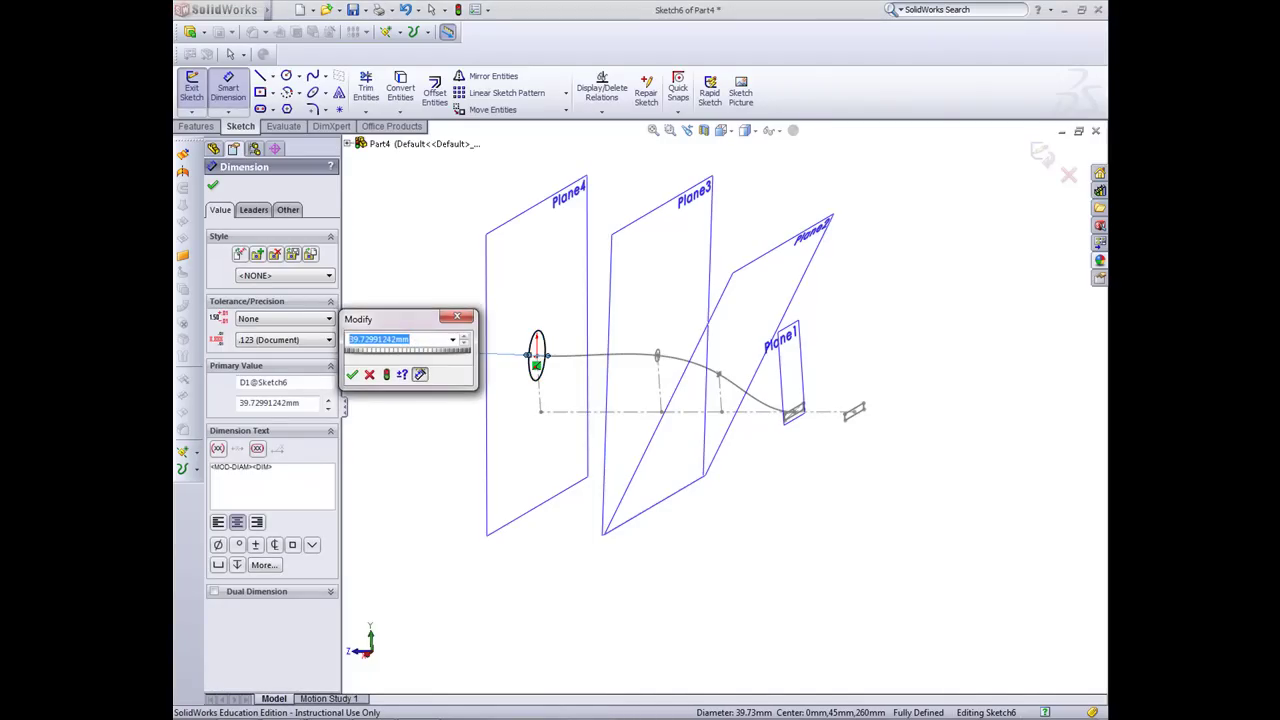
{"action": "type", "text": "10"}
{"action": "key", "text": "Return"}
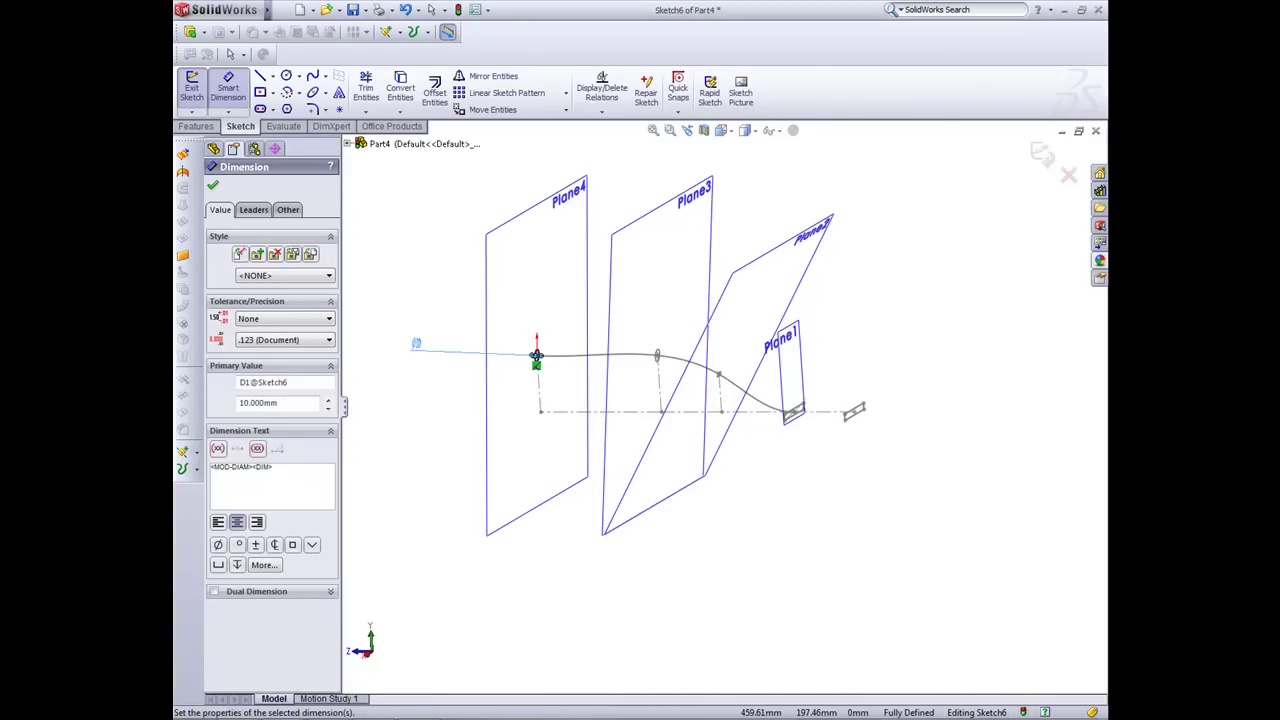
{"action": "key", "text": "Escape"}
{"action": "left_click", "coordinate": [192, 88]}
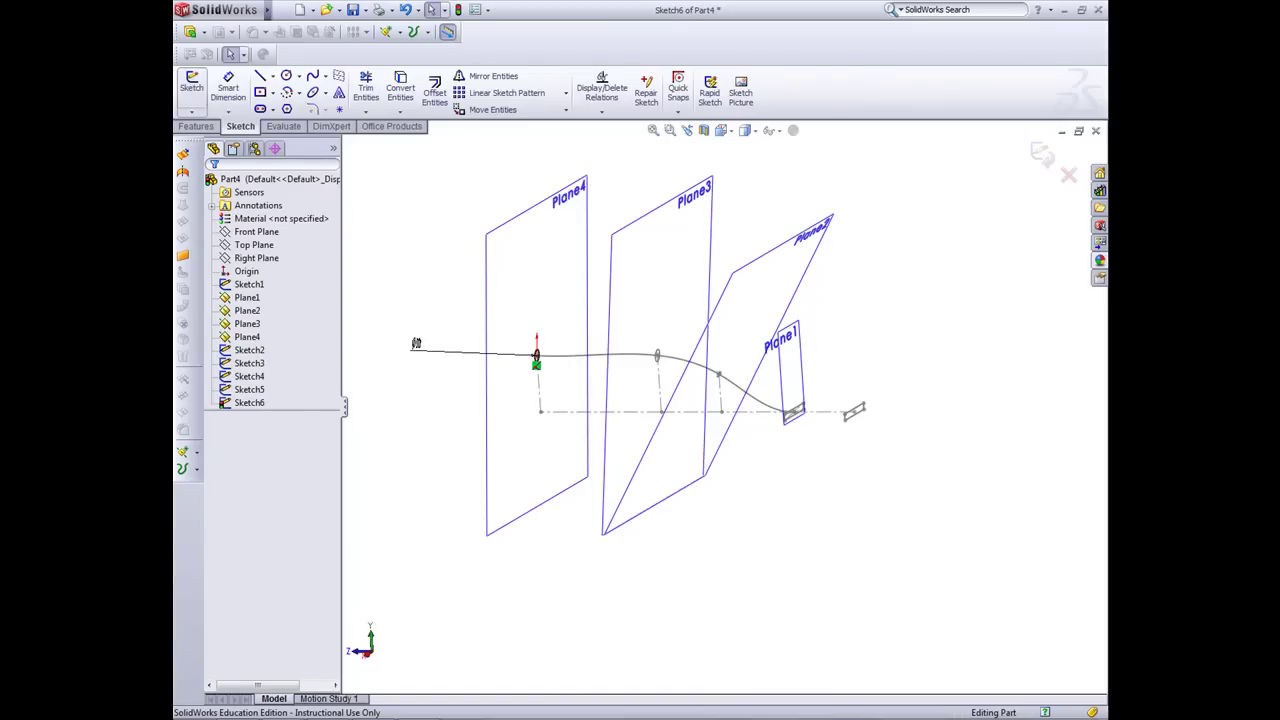
Step: Start a boss loft between the front rectangle and the Plane1 rectangle, aligning the connector to matching corners to remove the twist
{"action": "mouse_move", "coordinate": [700, 400]}
{"action": "middle_mouse_down"}
{"action": "mouse_move", "coordinate": [560, 355]}
{"action": "mouse_move", "coordinate": [562, 410]}
{"action": "mouse_move", "coordinate": [665, 425]}
{"action": "mouse_move", "coordinate": [668, 440]}
{"action": "middle_mouse_up"}
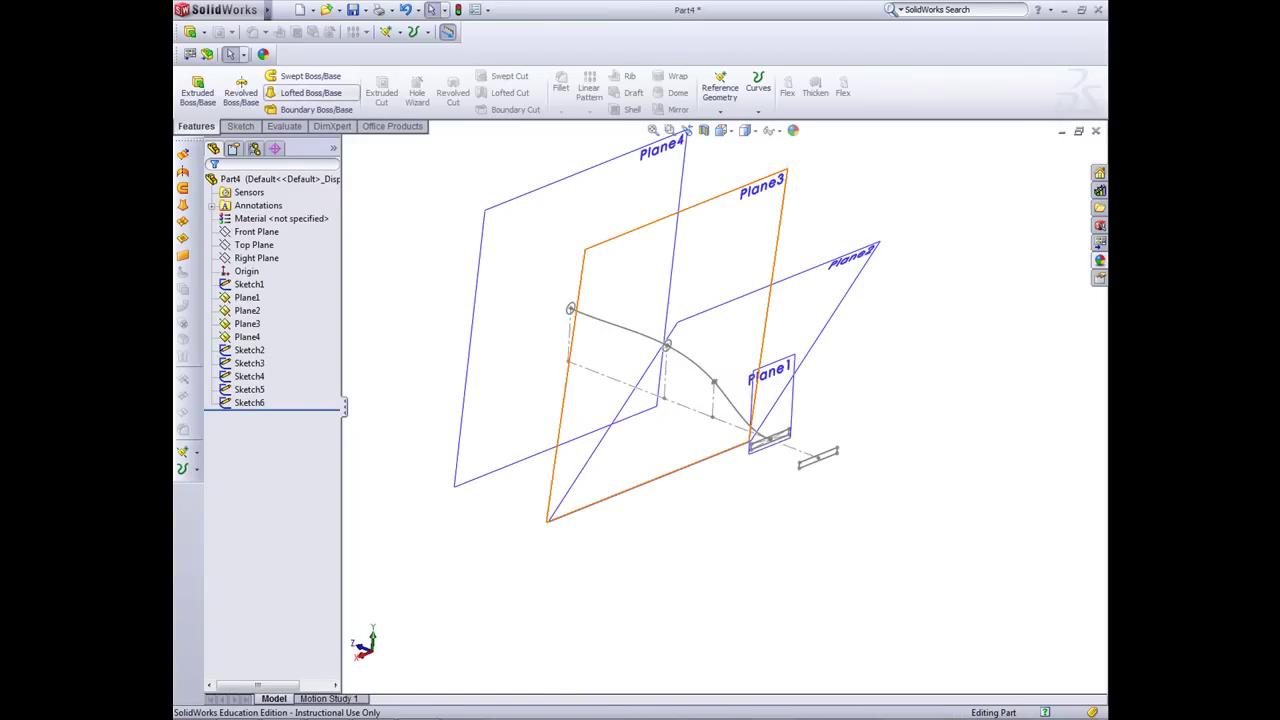
{"action": "left_click", "coordinate": [310, 92]}
{"action": "scroll", "coordinate": [873, 445], "scroll_direction": "up", "scroll_amount": 3}
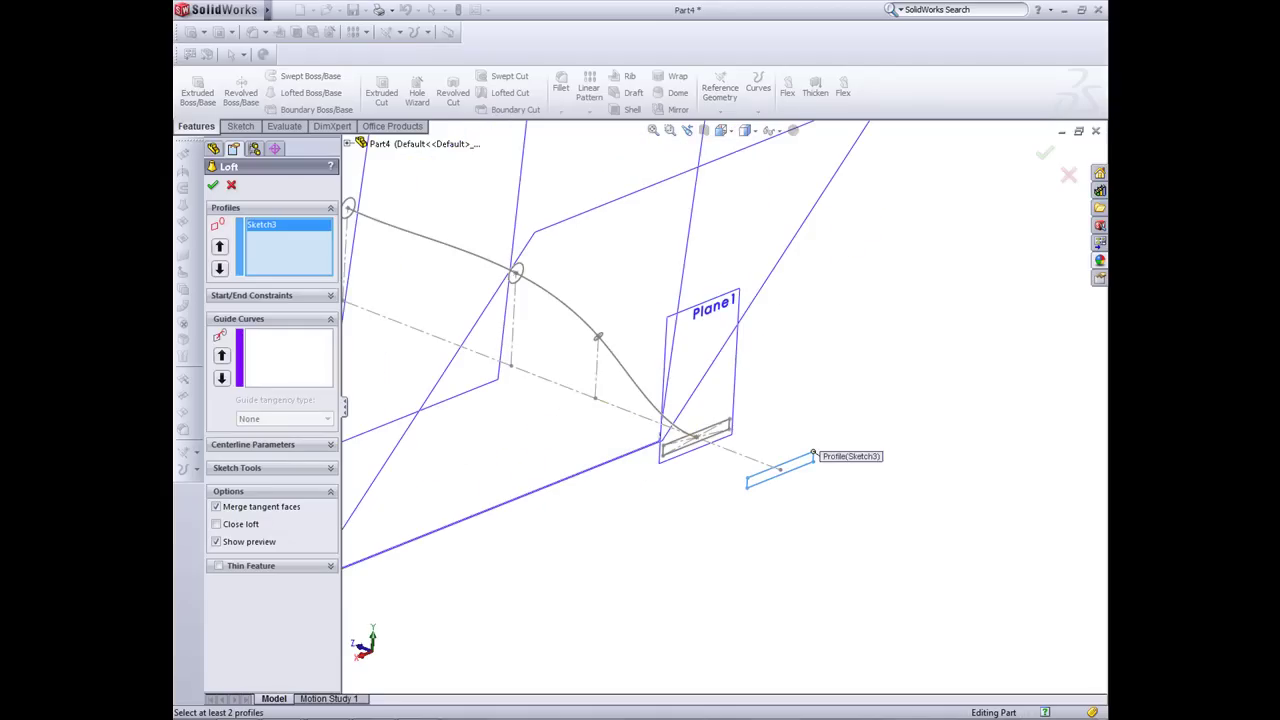
{"action": "left_click", "coordinate": [700, 430]}
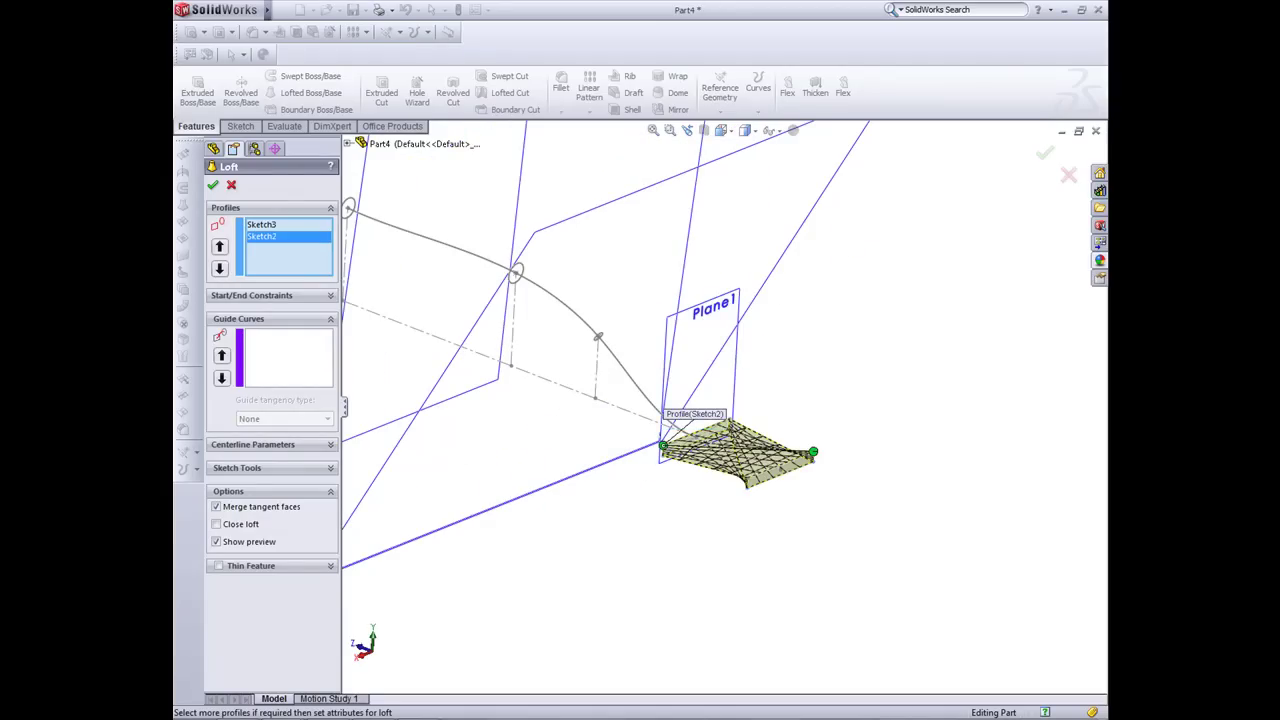
{"action": "left_click_drag", "start_coordinate": [730, 422], "coordinate": [663, 445]}
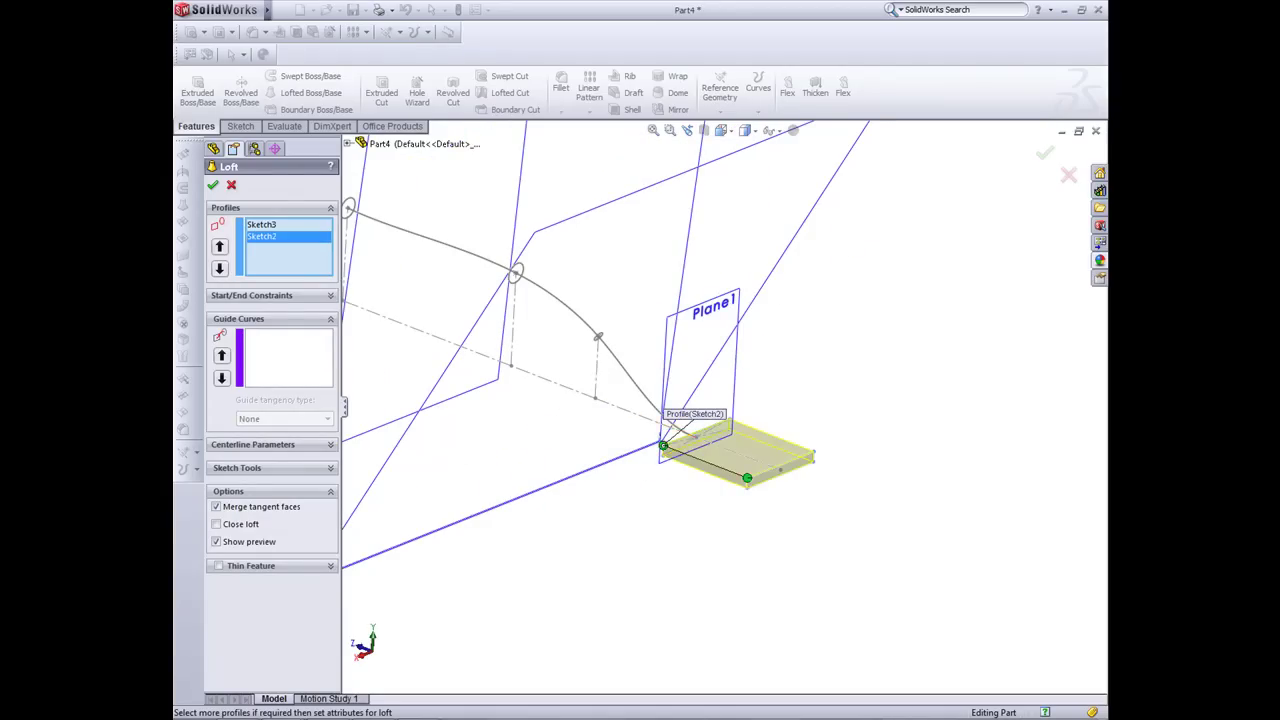
Step: Add the circles on Plane2, Plane3 and Plane4 in order as further loft profiles and create the loft
{"action": "mouse_move", "coordinate": [663, 450]}
{"action": "middle_mouse_down"}
{"action": "mouse_move", "coordinate": [580, 412]}
{"action": "mouse_move", "coordinate": [668, 432]}
{"action": "middle_mouse_up"}
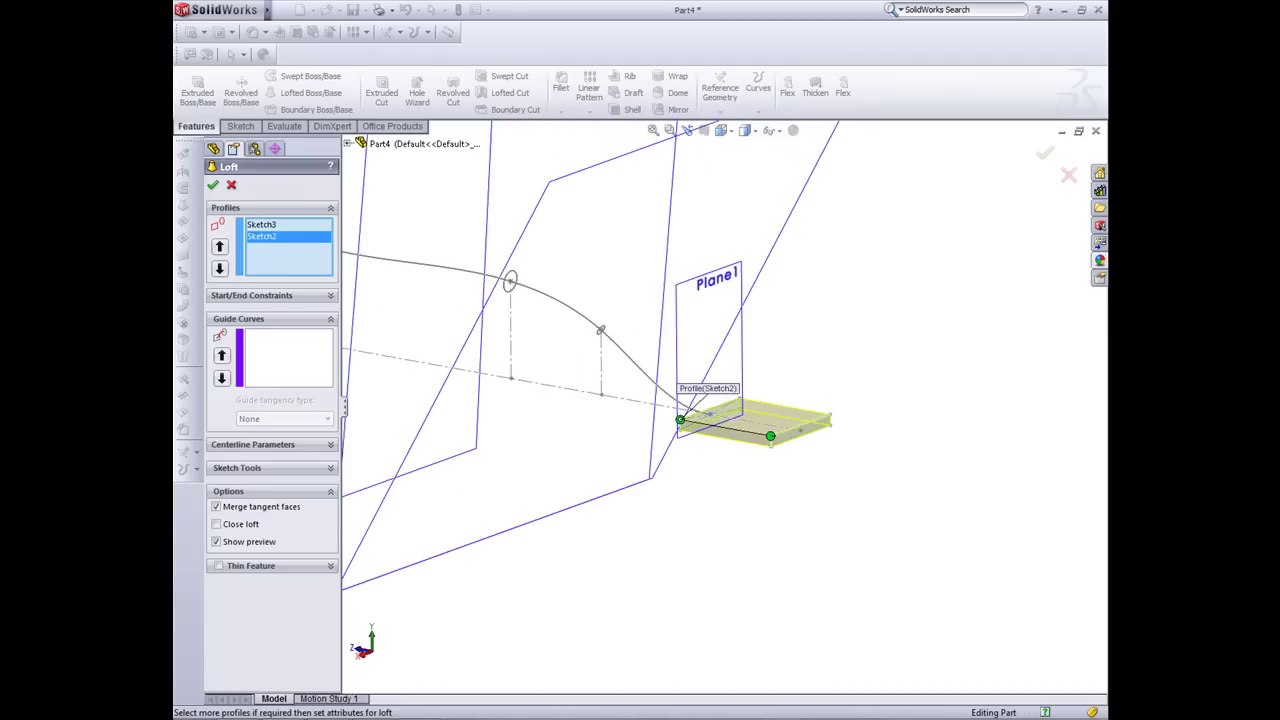
{"action": "left_click", "coordinate": [600, 330]}
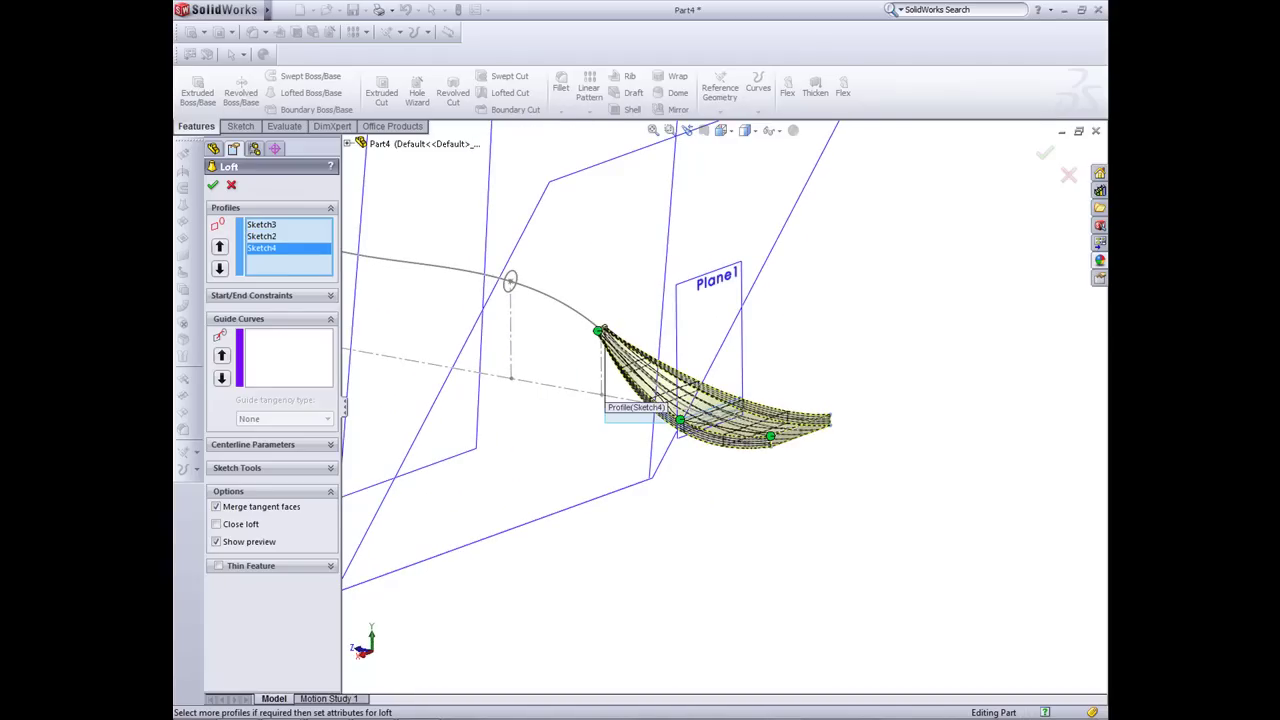
{"action": "middle_click_drag", "start_coordinate": [670, 400], "coordinate": [740, 405]}
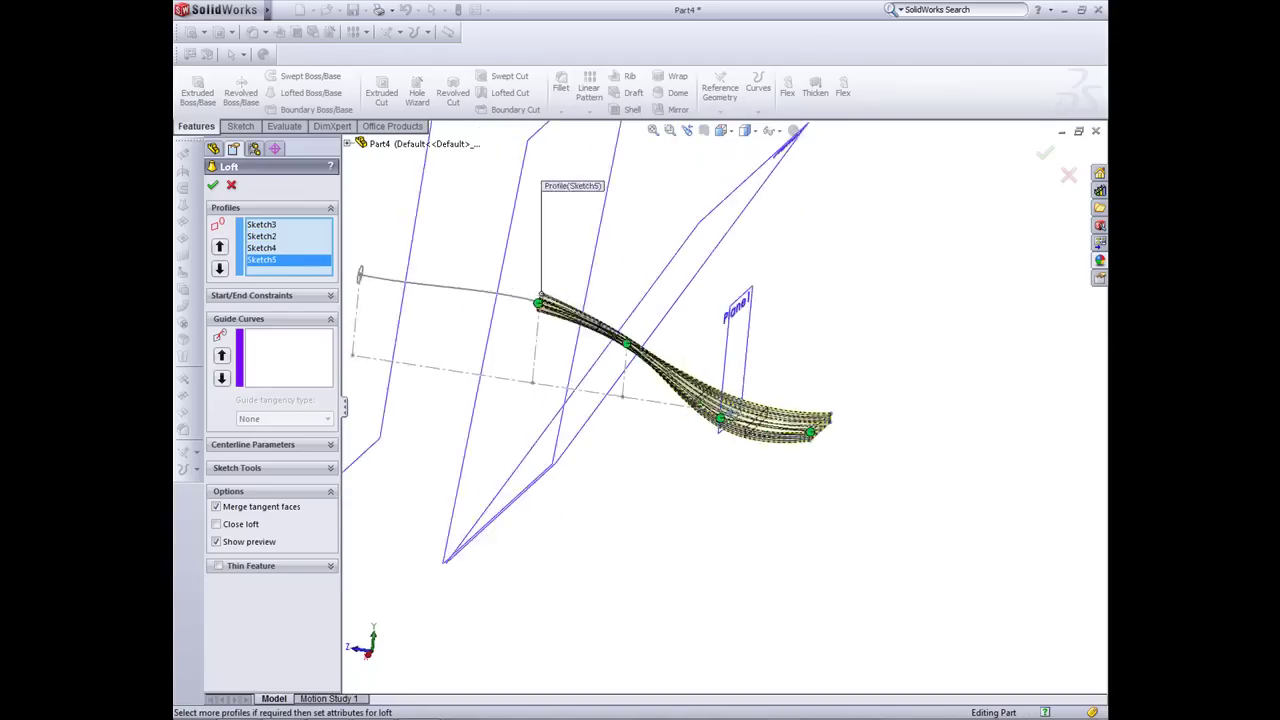
{"action": "scroll", "coordinate": [743, 406], "scroll_direction": "up", "scroll_amount": 2}
{"action": "scroll", "coordinate": [415, 281], "scroll_direction": "down", "scroll_amount": 5}
{"action": "middle_click_drag", "start_coordinate": [640, 400], "coordinate": [540, 390]}
{"action": "left_click", "coordinate": [567, 348]}
{"action": "scroll", "coordinate": [600, 390], "scroll_direction": "up", "scroll_amount": 2}
{"action": "middle_click_drag", "start_coordinate": [680, 400], "coordinate": [590, 475]}
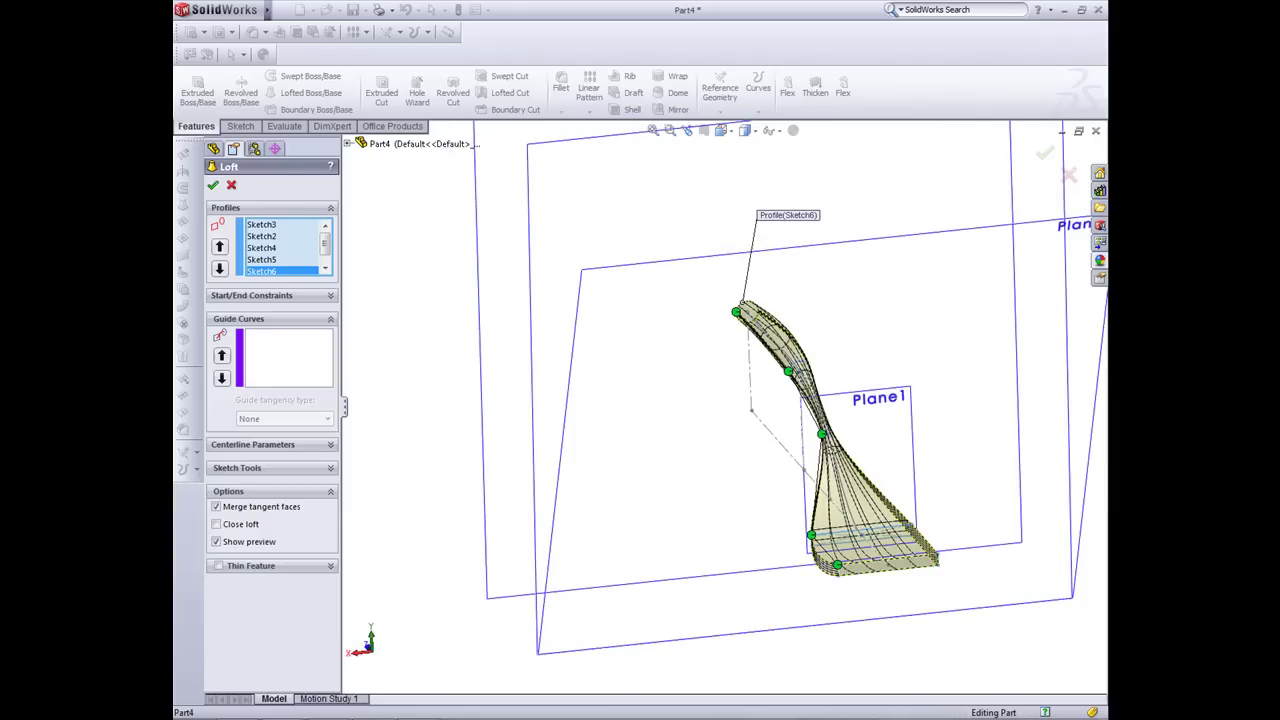
{"action": "left_click", "coordinate": [213, 185]}
Step: Hide Plane1 through Plane4 and the spline guide sketch so only the lofted body is displayed
{"action": "middle_click_drag", "start_coordinate": [600, 440], "coordinate": [735, 432]}
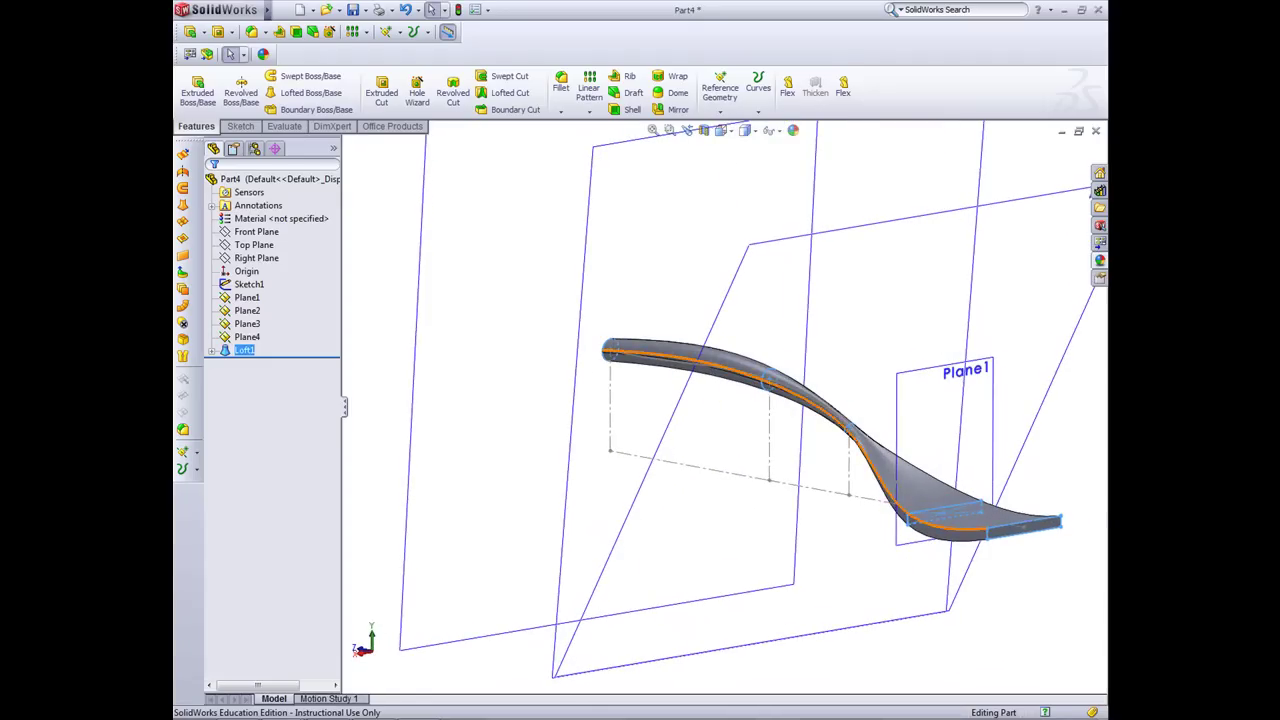
{"action": "scroll", "coordinate": [960, 538], "scroll_direction": "up", "scroll_amount": 1}
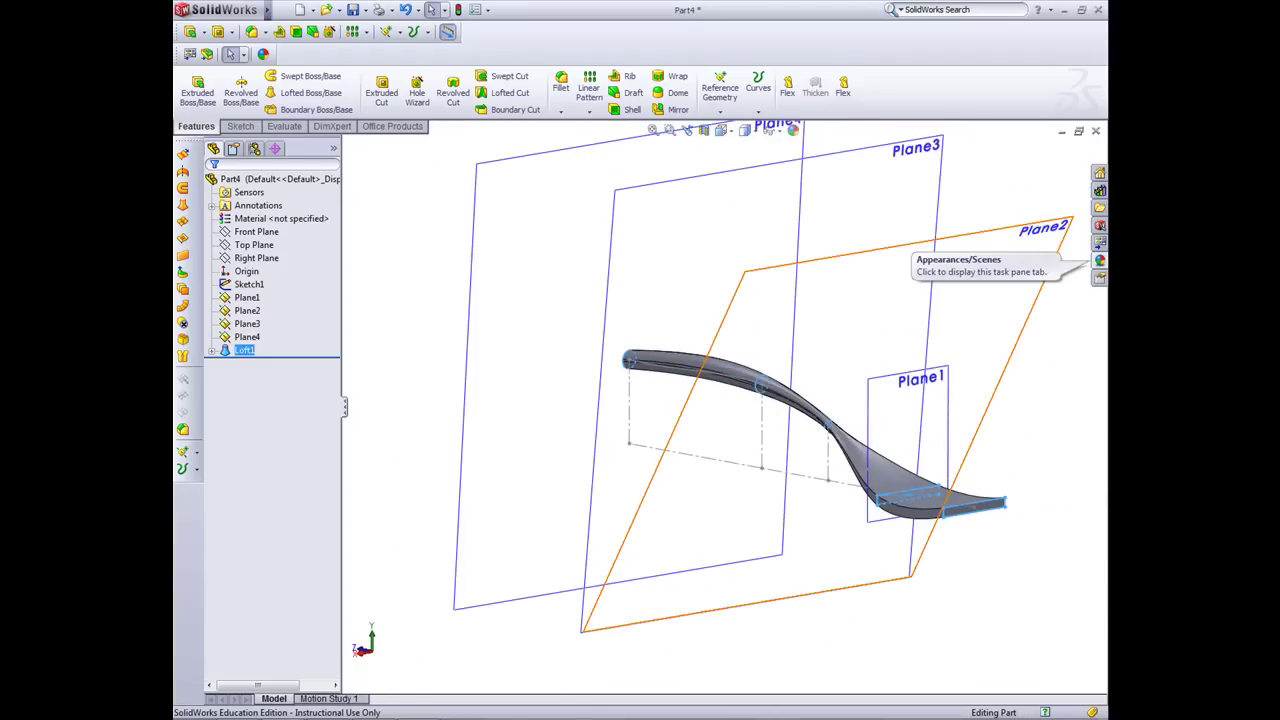
{"action": "middle_click_drag", "start_coordinate": [700, 366], "coordinate": [430, 366]}
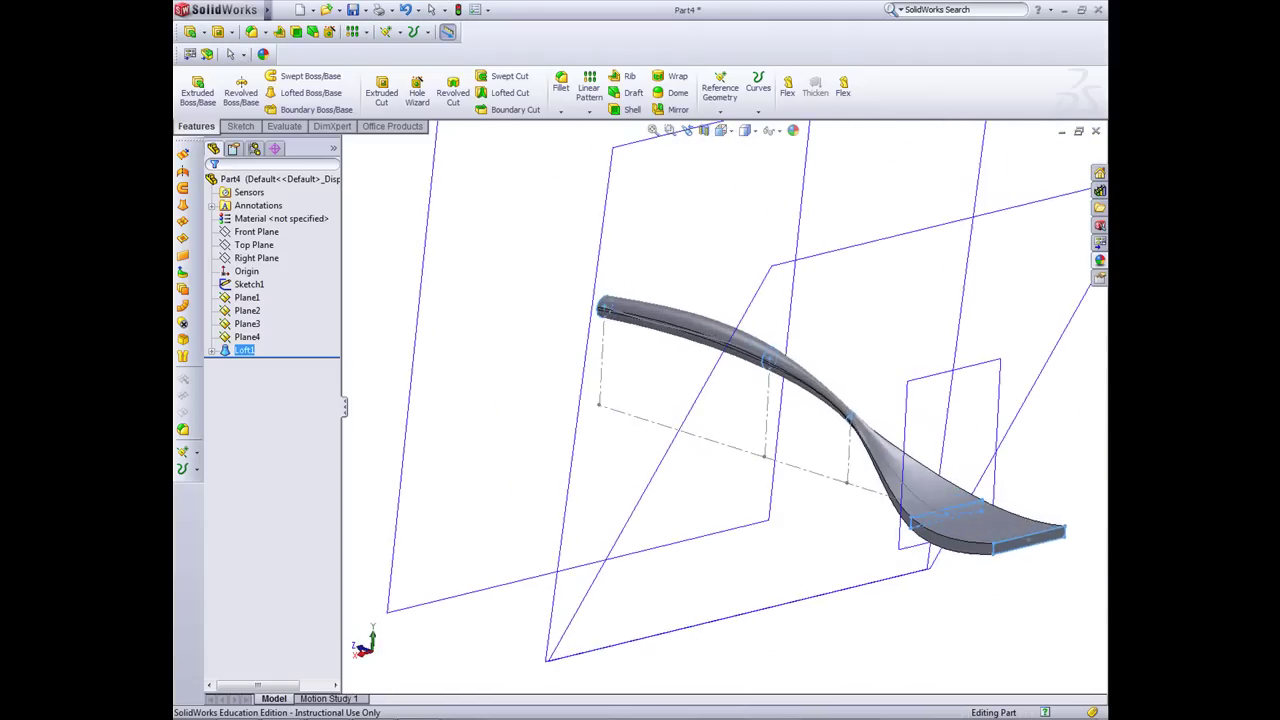
{"action": "left_click", "coordinate": [247, 297]}
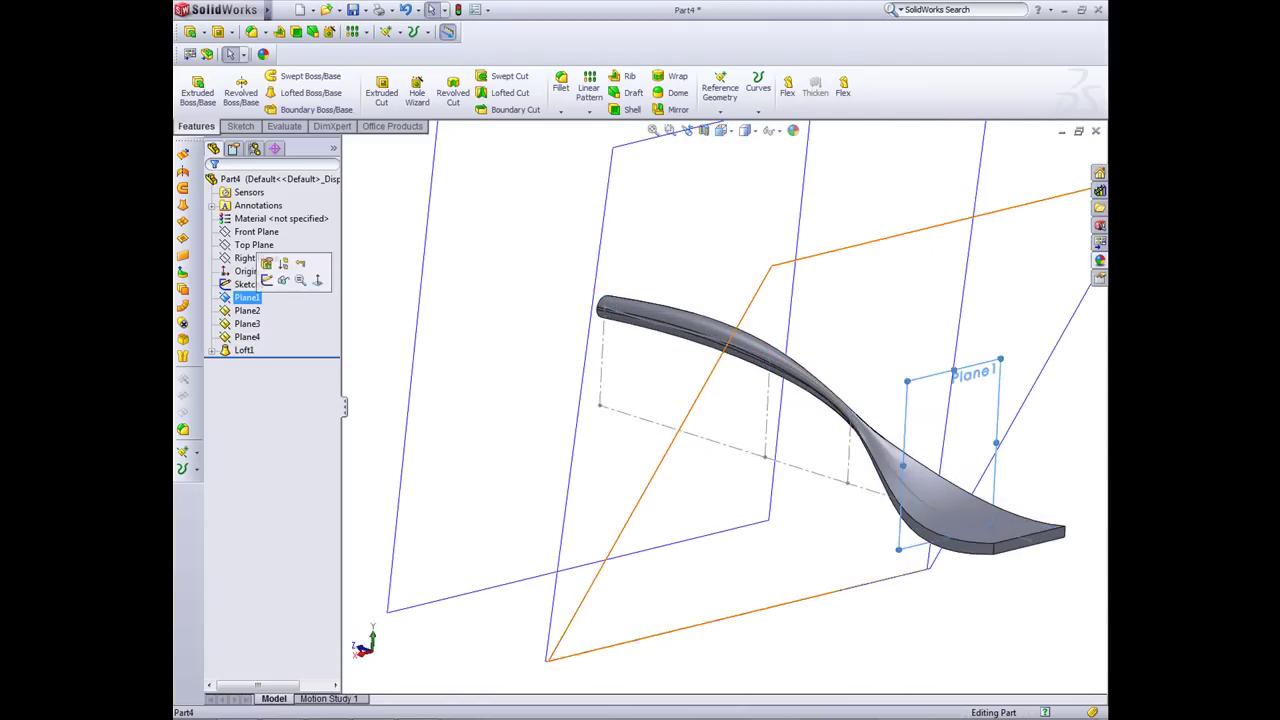
{"action": "left_click", "coordinate": [247, 337], "text": "shift"}
{"action": "right_click", "coordinate": [247, 338]}
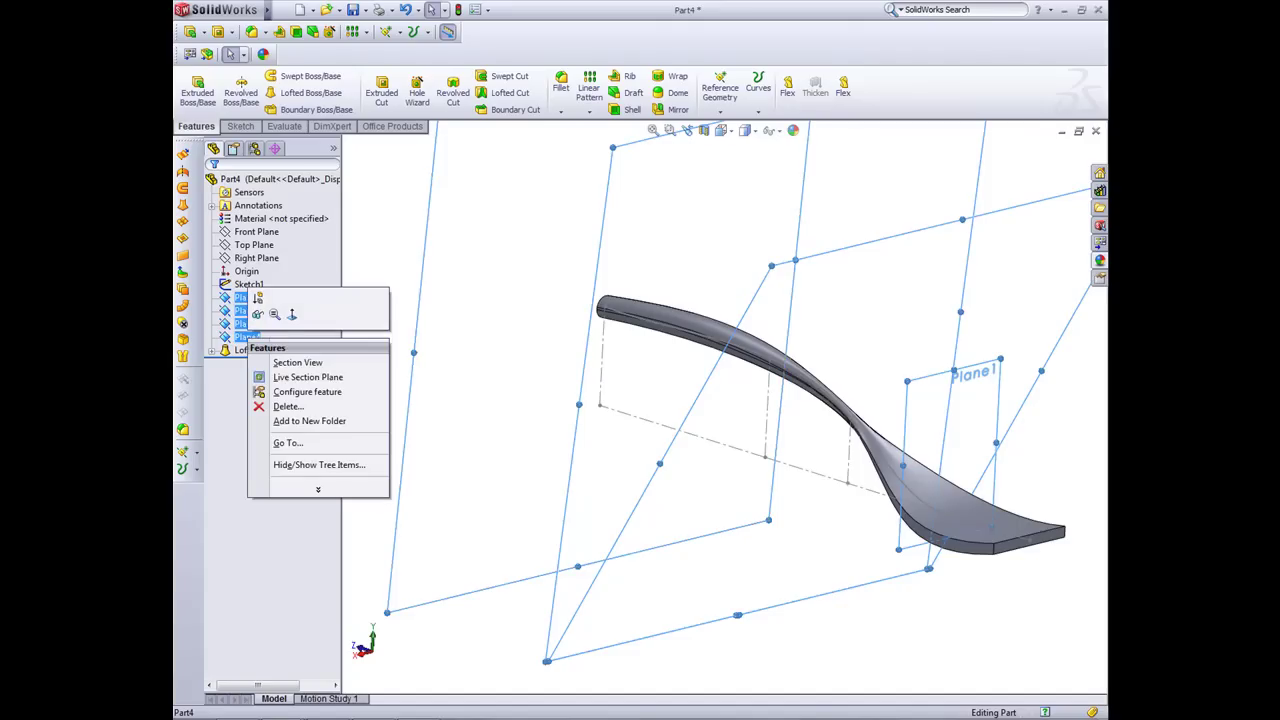
{"action": "left_click", "coordinate": [258, 314]}
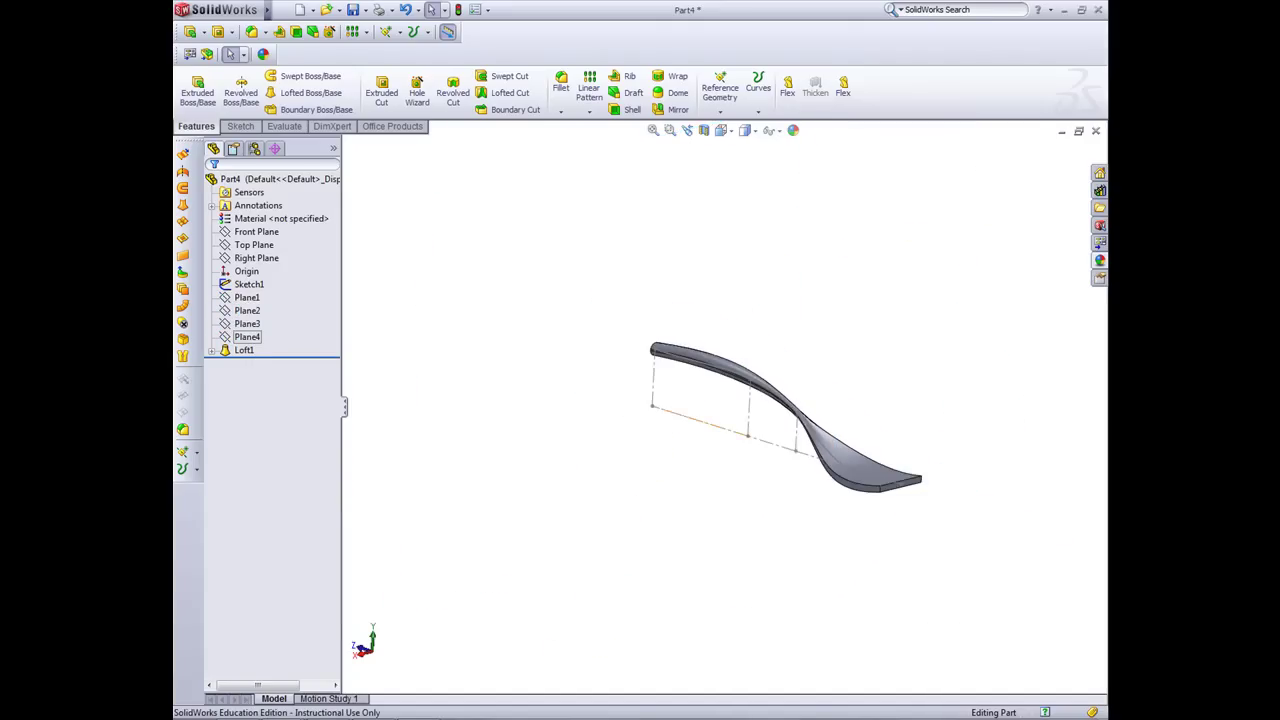
{"action": "right_click", "coordinate": [749, 425]}
{"action": "left_click", "coordinate": [766, 403]}
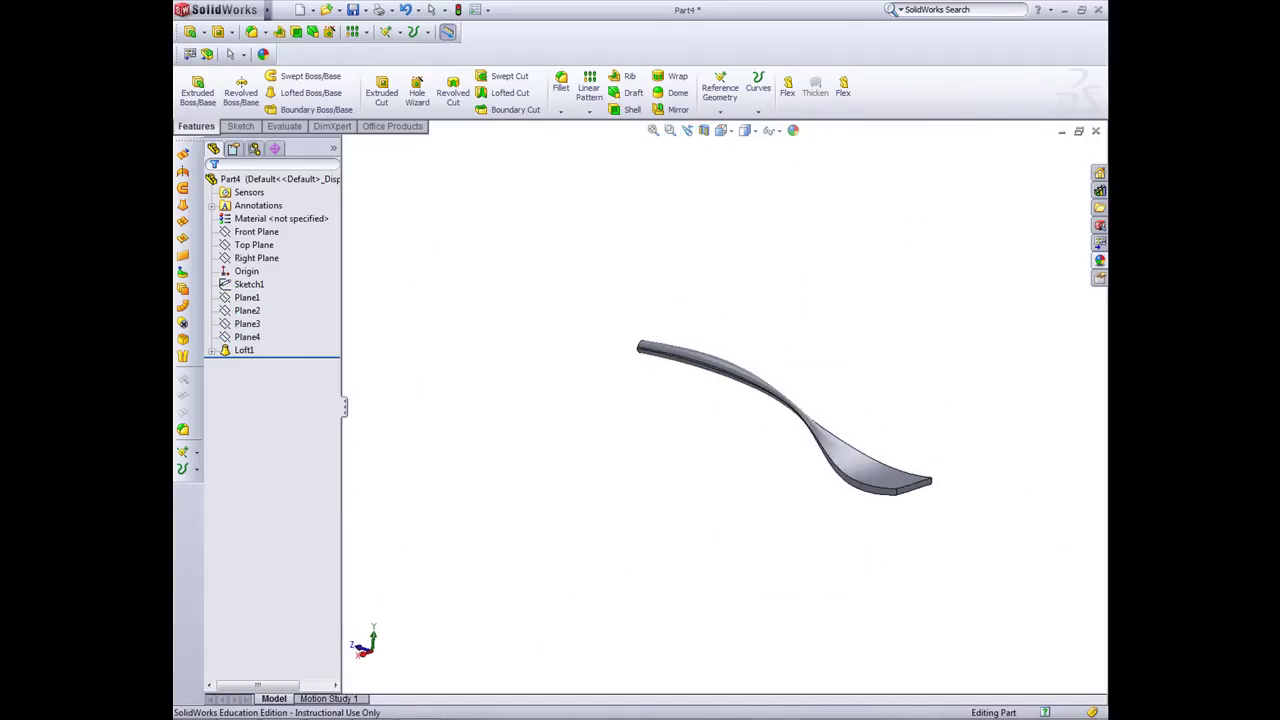
Step: Apply the polished rosewood 2d wood appearance to the whole part
{"action": "middle_click_drag", "start_coordinate": [780, 440], "coordinate": [712, 440]}
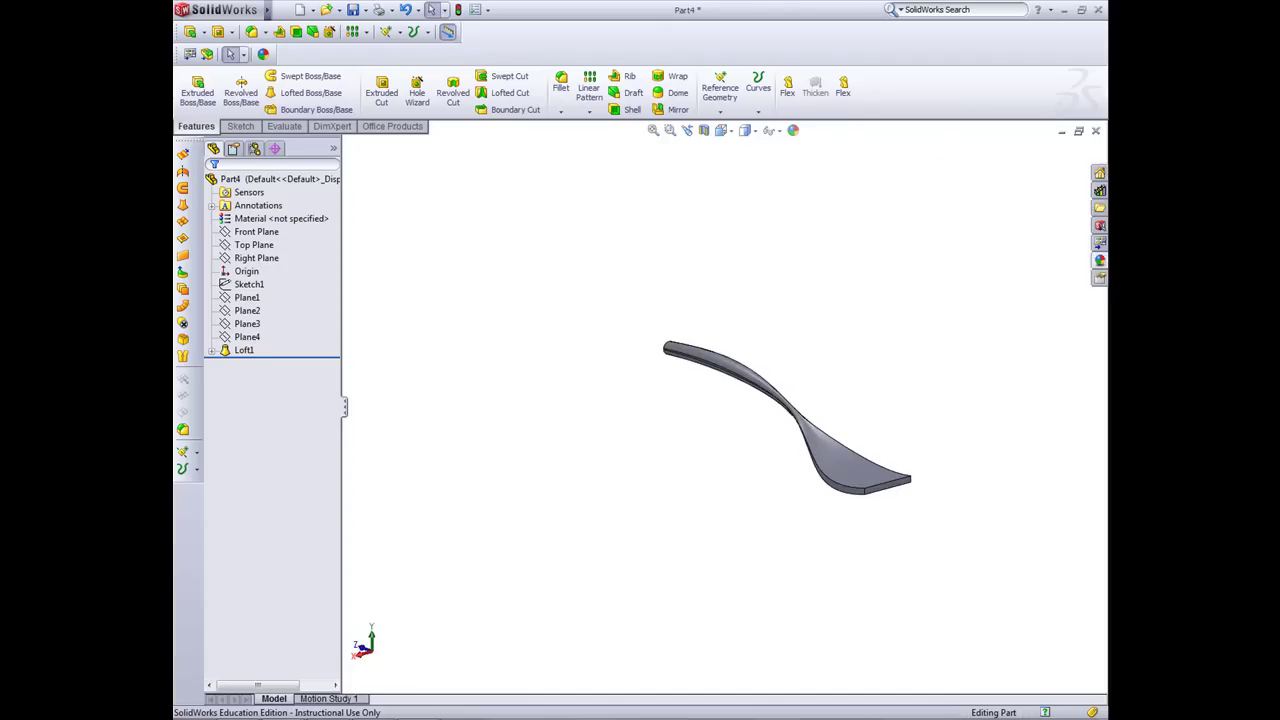
{"action": "left_click", "coordinate": [1100, 260]}
{"action": "right_click", "coordinate": [1008, 580]}
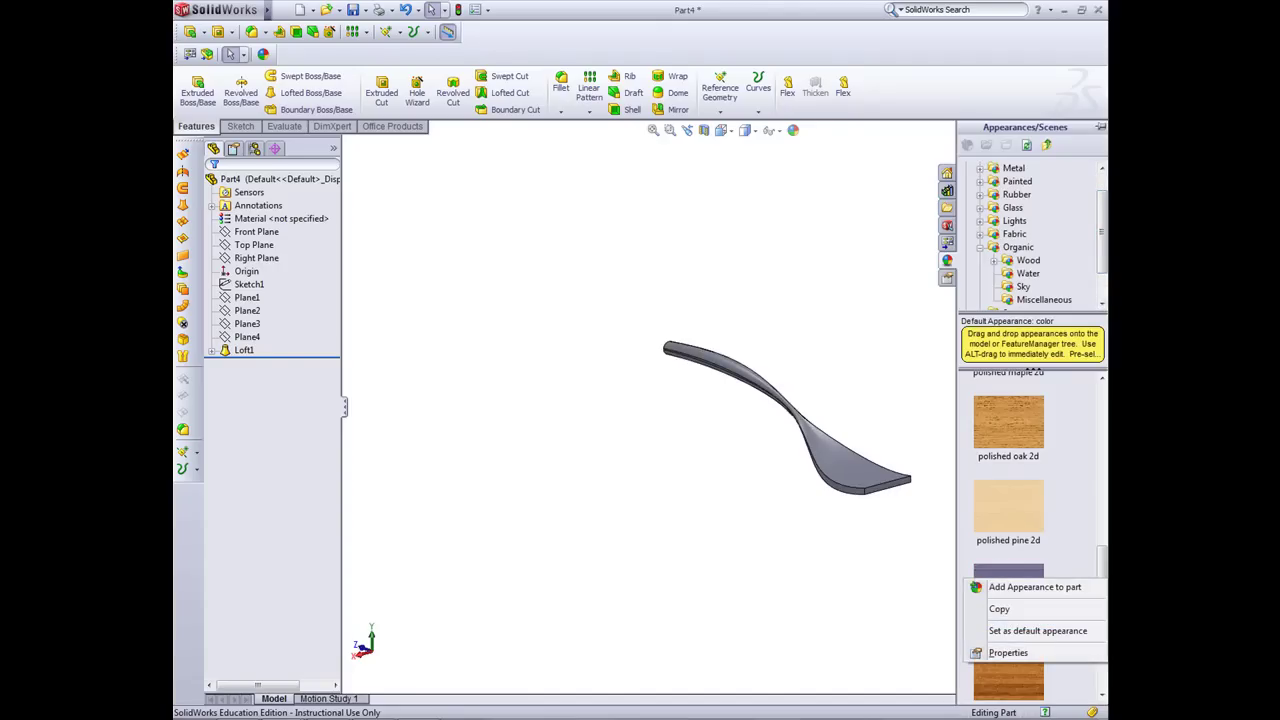
{"action": "left_click", "coordinate": [1035, 587]}
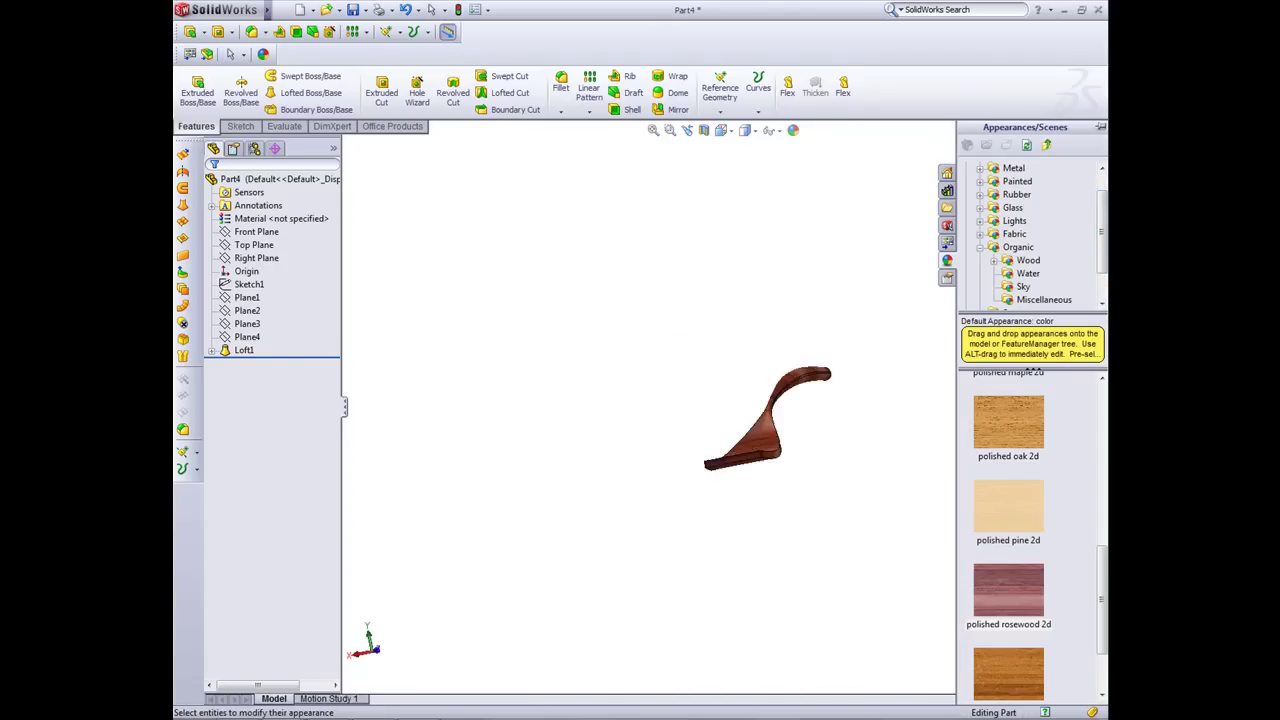
Step: Try to save the part under the existing file name shoe in the Files folder of Tutorial 11-lofting
{"action": "left_click", "coordinate": [282, 10]}
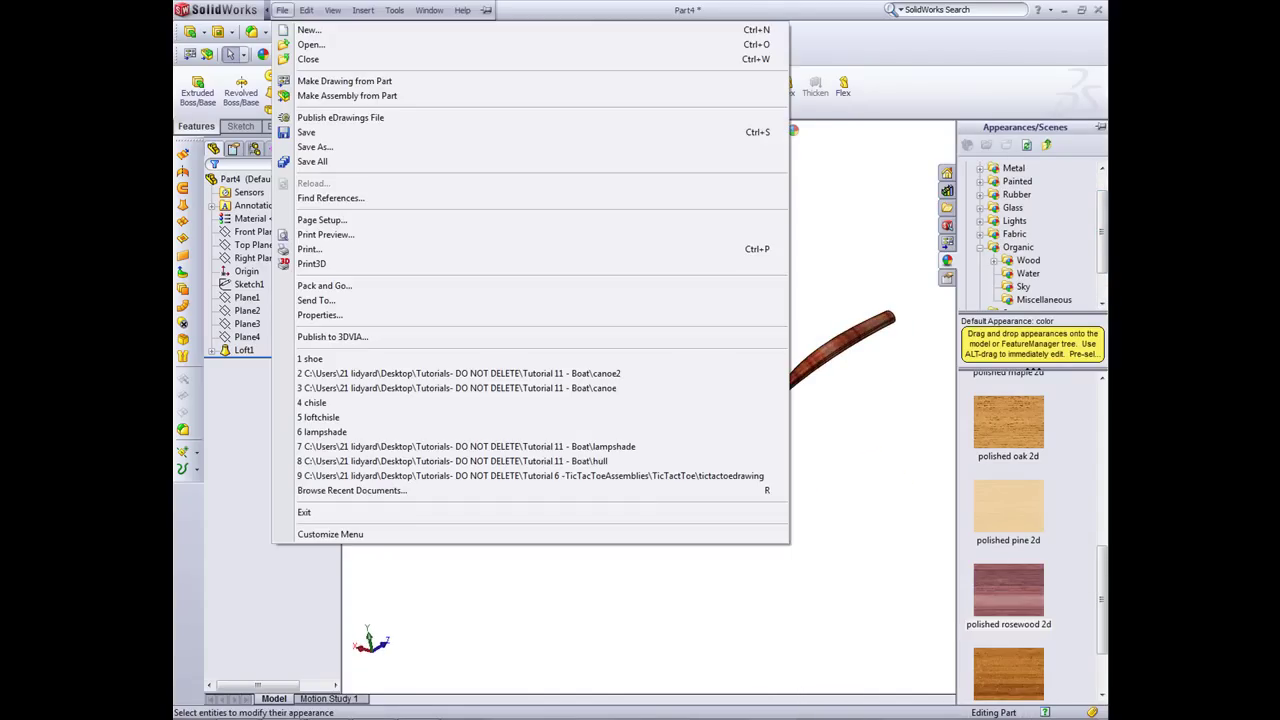
{"action": "left_click", "coordinate": [320, 131]}
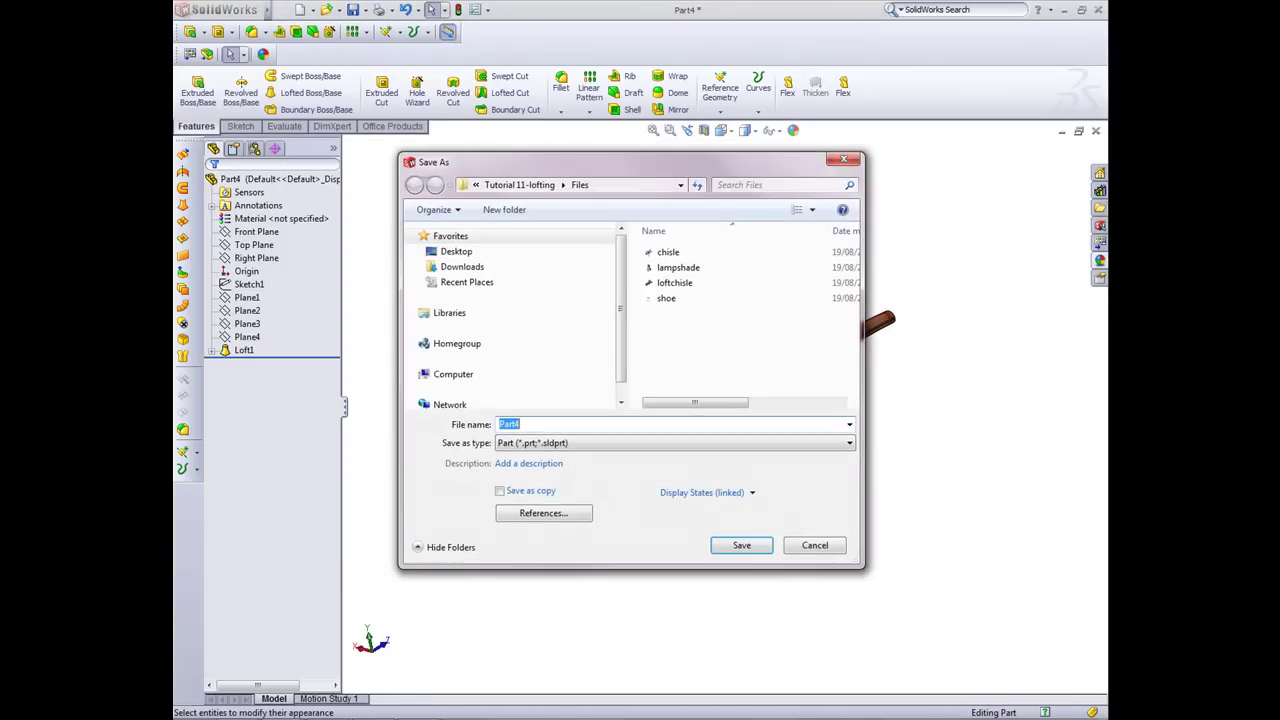
{"action": "left_click", "coordinate": [667, 298]}
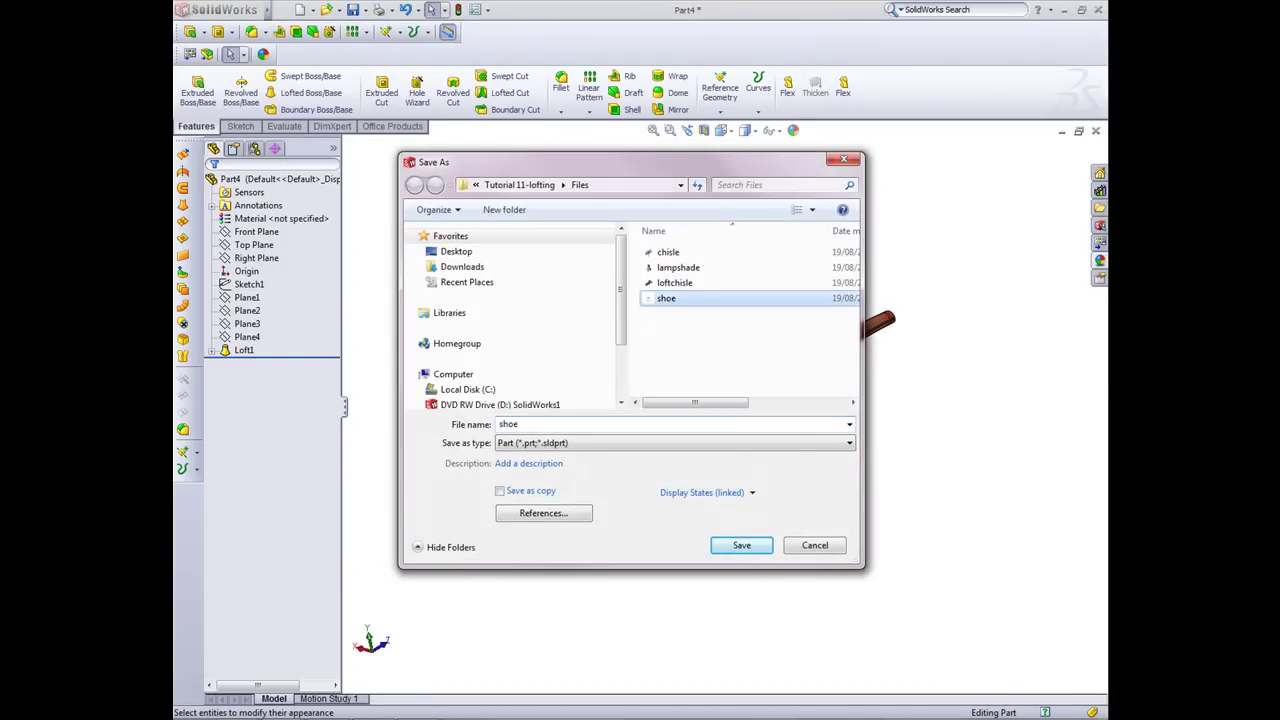
{"action": "left_click", "coordinate": [742, 545]}
{"action": "left_click", "coordinate": [684, 370]}
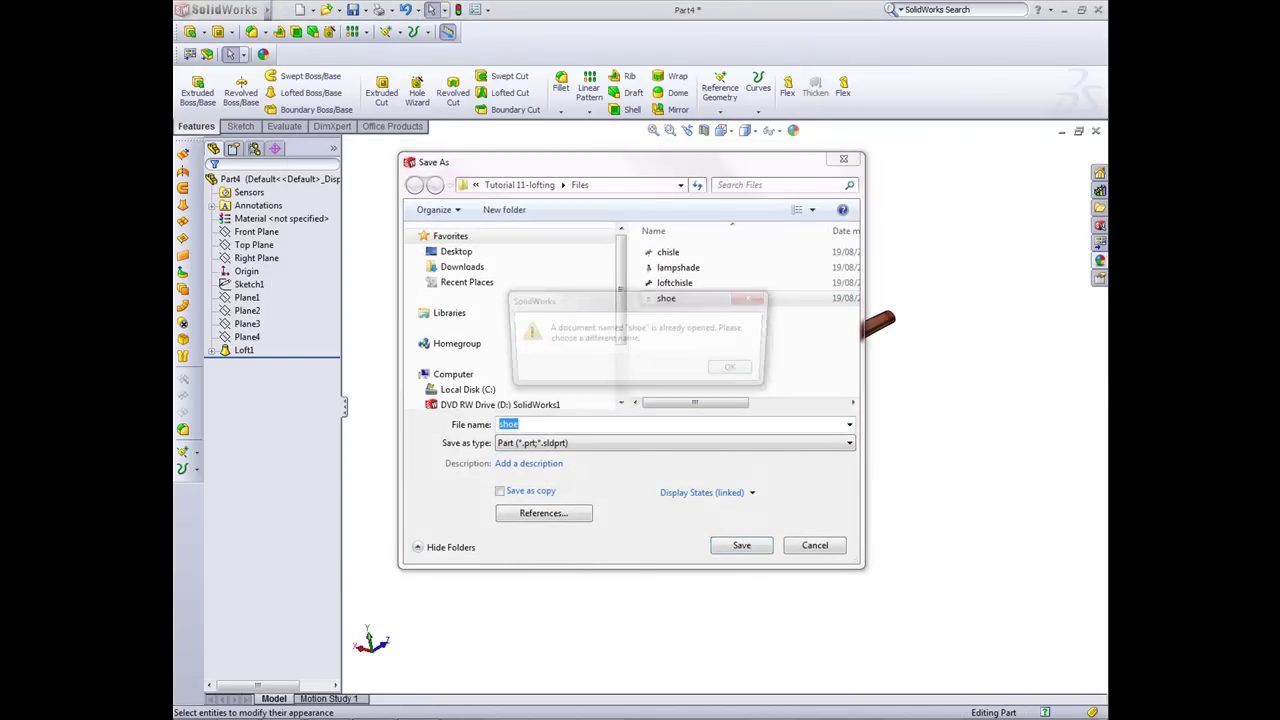
{"action": "key", "text": "Return"}
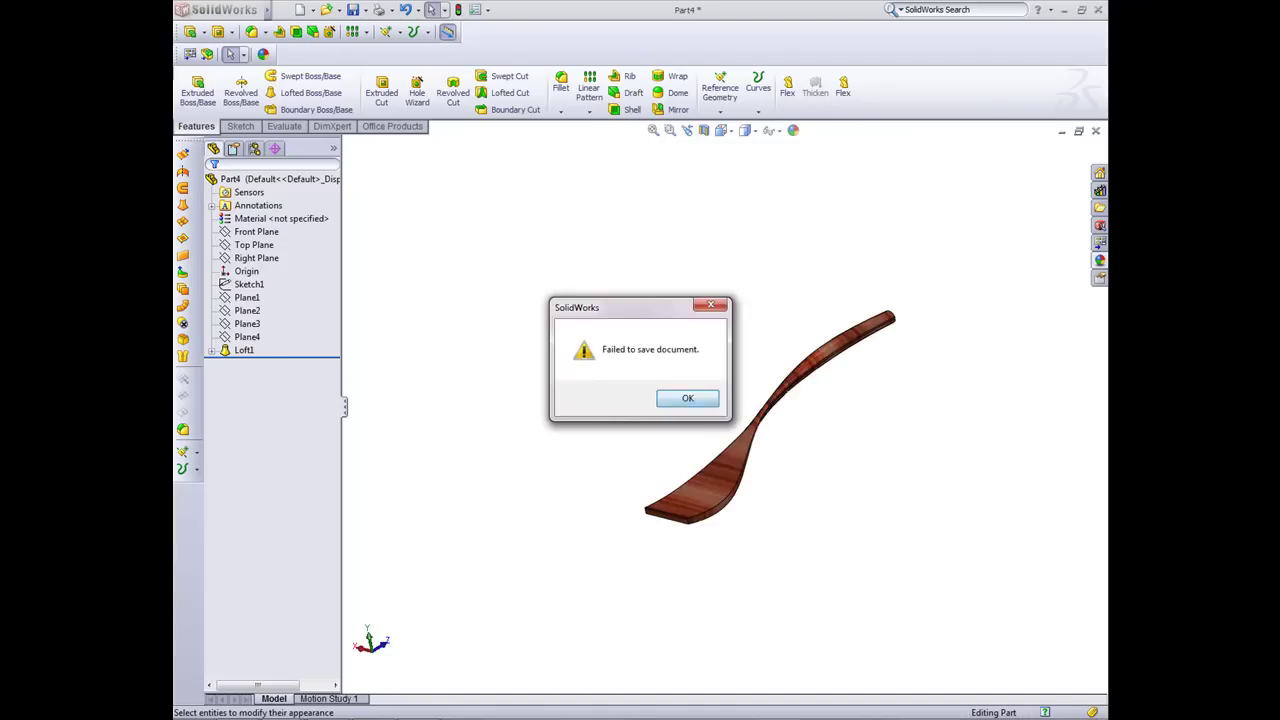
{"action": "key", "text": "Return"}
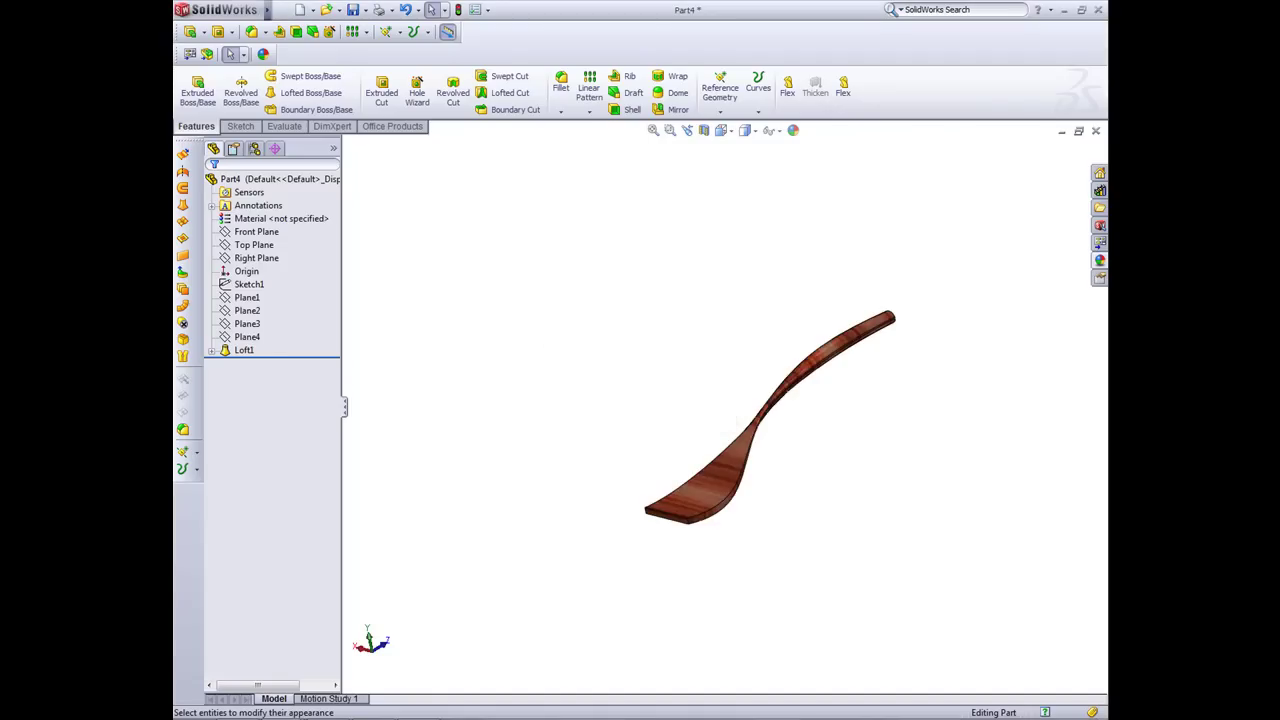